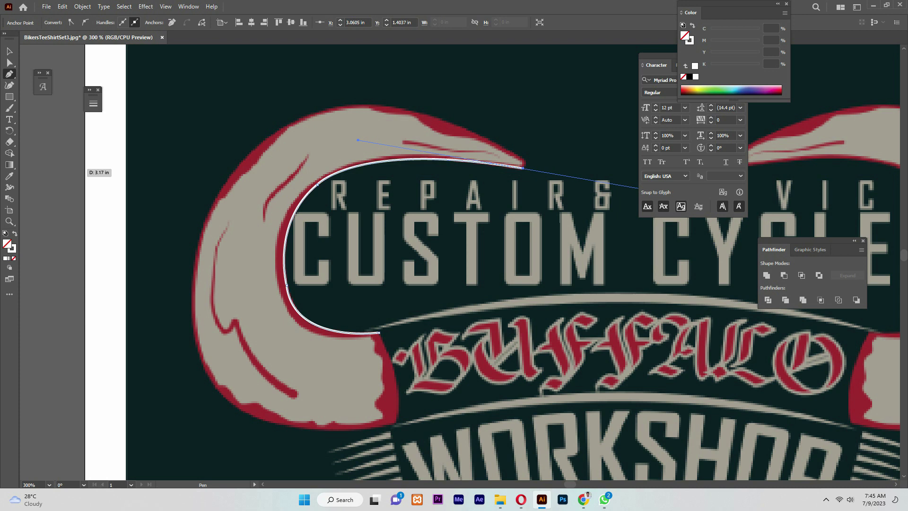
- Trace the left horn's outer contour with the Pen tool, around its tip, over the top and down its outer side
left_click(523, 169)
left_click(512, 153)
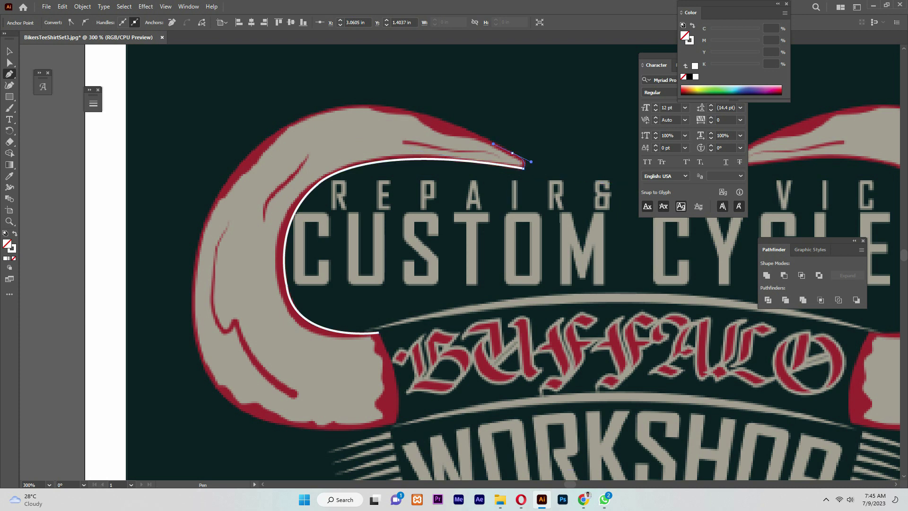
left_click_drag(487, 140, 487, 139)
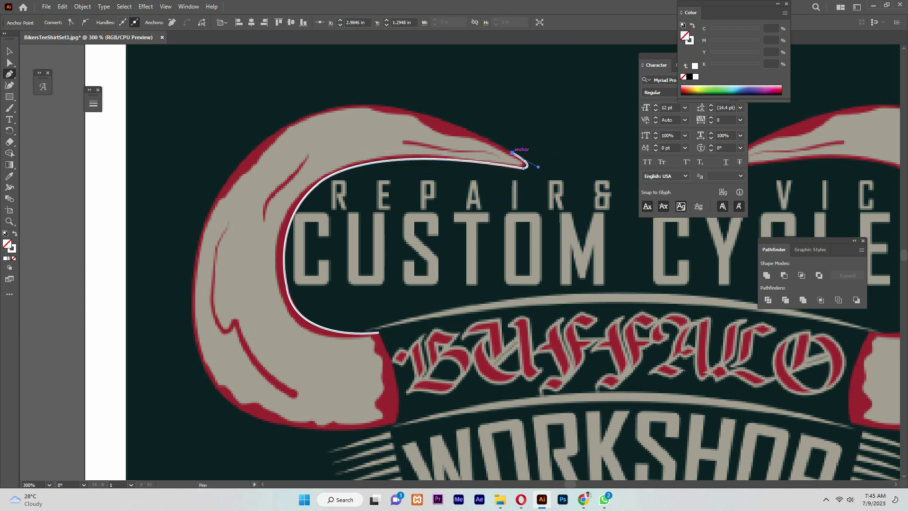
left_click_drag(330, 107, 201, 233)
scroll(202, 227, "down", 1)
left_click_drag(203, 196, 231, 259)
scroll(231, 259, "down", 2)
left_click_drag(257, 326, 358, 370)
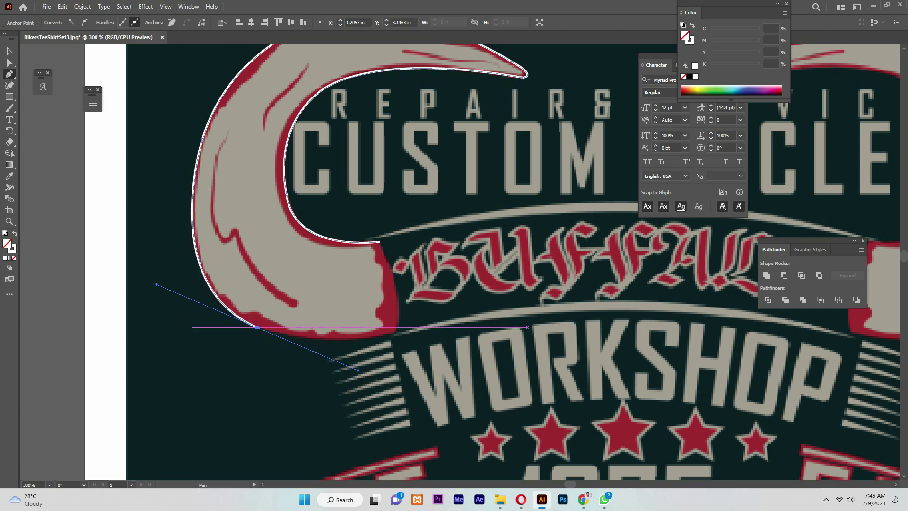
- Continue the left horn's outer outline along its underside and close it across the curved base
left_click_drag(395, 332, 468, 313)
left_click(395, 332)
left_click_drag(379, 242, 356, 226)
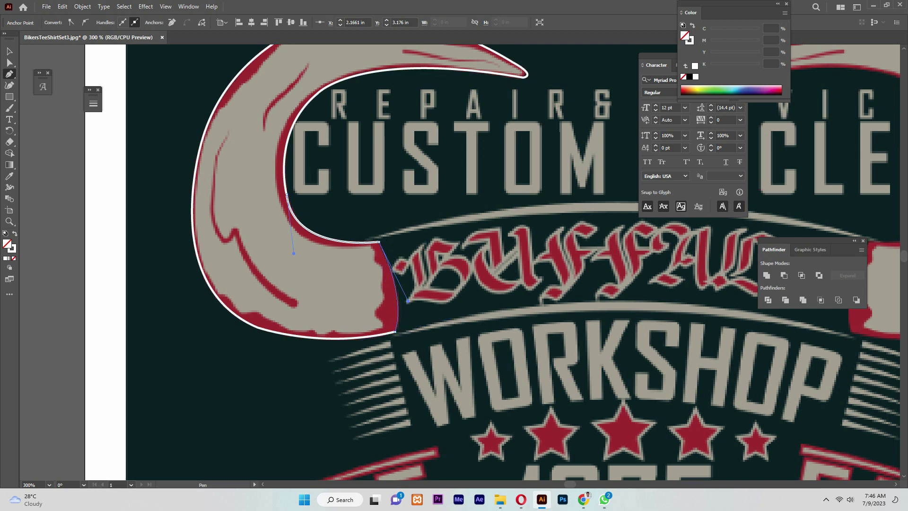
left_click_drag(349, 181, 348, 182)
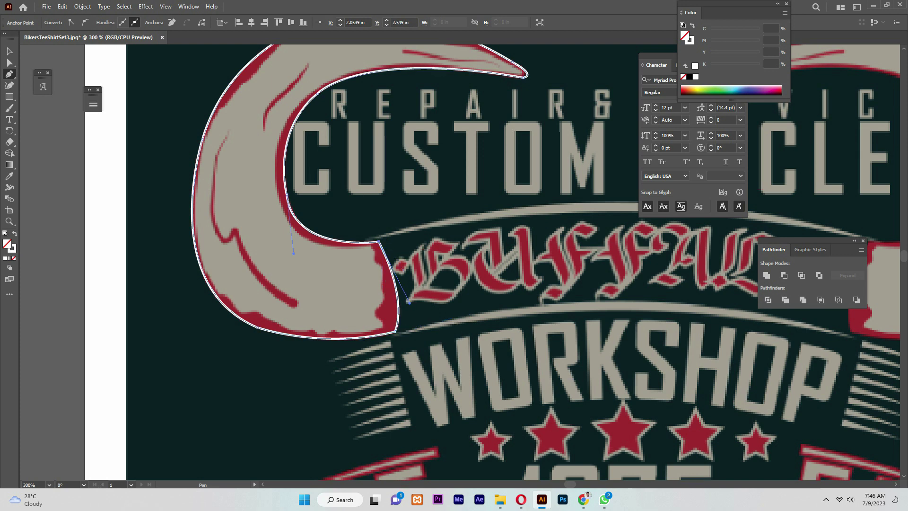
- Trace the inner edge of the horn's beige area from the base up to the tip with the Pen tool
scroll(473, 265, "up", 4)
left_click(371, 349)
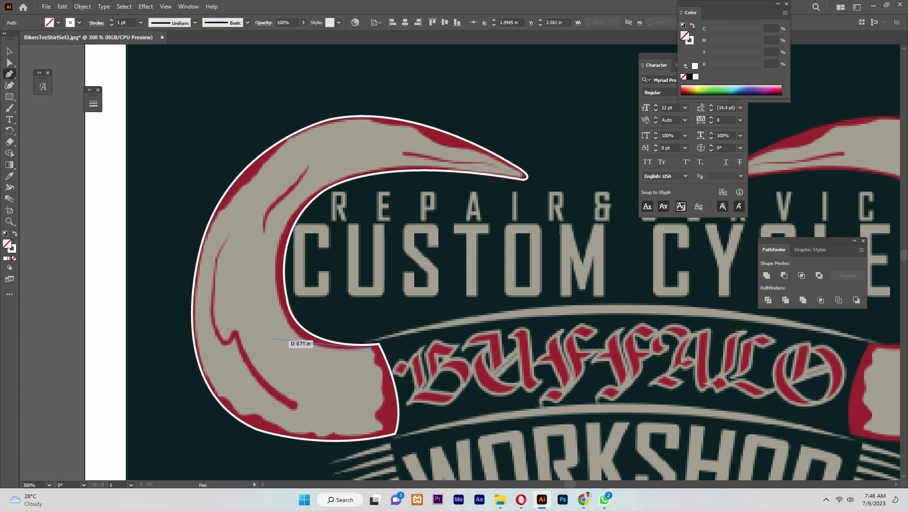
left_click_drag(281, 305, 274, 245)
left_click_drag(281, 305, 281, 305)
left_click_drag(300, 206, 336, 165)
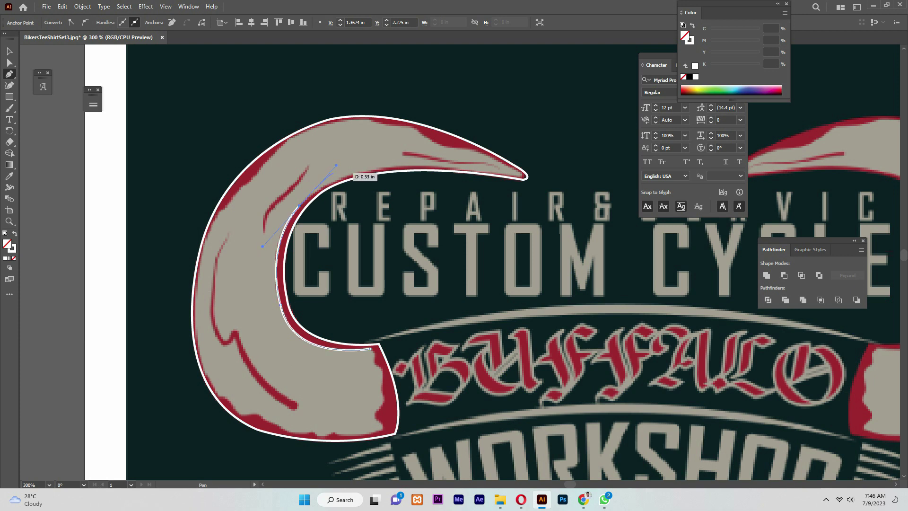
left_click_drag(308, 226, 310, 197)
scroll(311, 199, "up", 2)
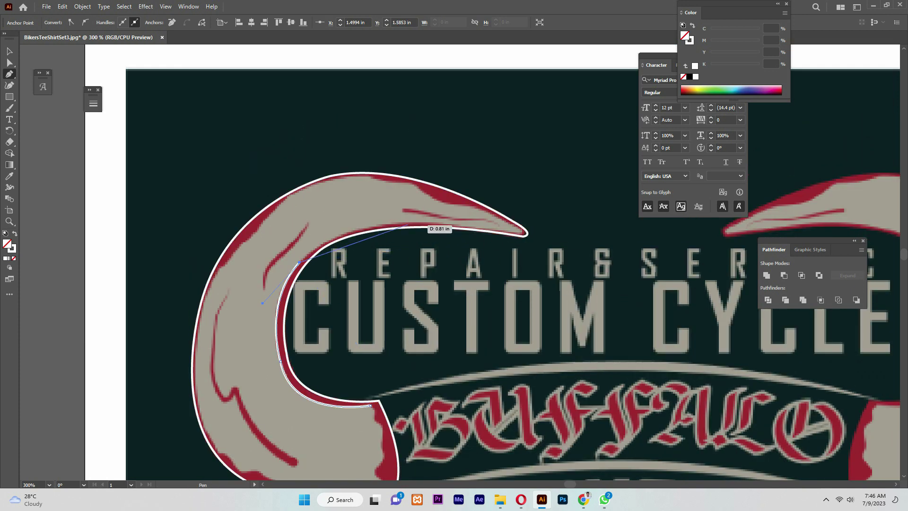
left_click_drag(403, 224, 480, 218)
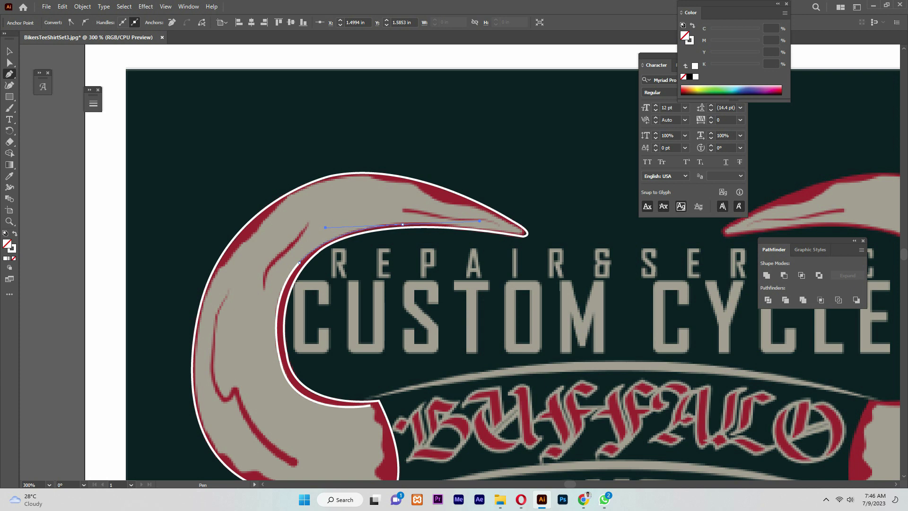
left_click(524, 232)
left_click_drag(600, 247, 602, 247)
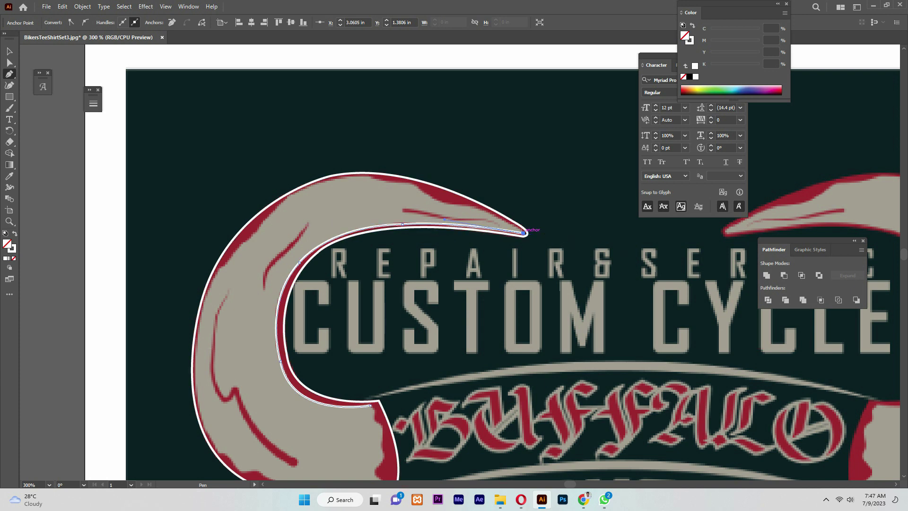
- Continue the beige area's path from the tip along the red shading over the top and down the horn's outer side
left_click_drag(473, 207, 362, 173)
left_click(473, 206)
mouse_move(305, 215)
left_mouse_down()
mouse_move(262, 225)
mouse_move(227, 255)
left_mouse_up()
left_click(219, 268)
left_click_drag(195, 288, 193, 289)
left_click(219, 268)
scroll(236, 303, "down", 2)
left_click_drag(197, 330, 207, 400)
scroll(227, 339, "down", 2)
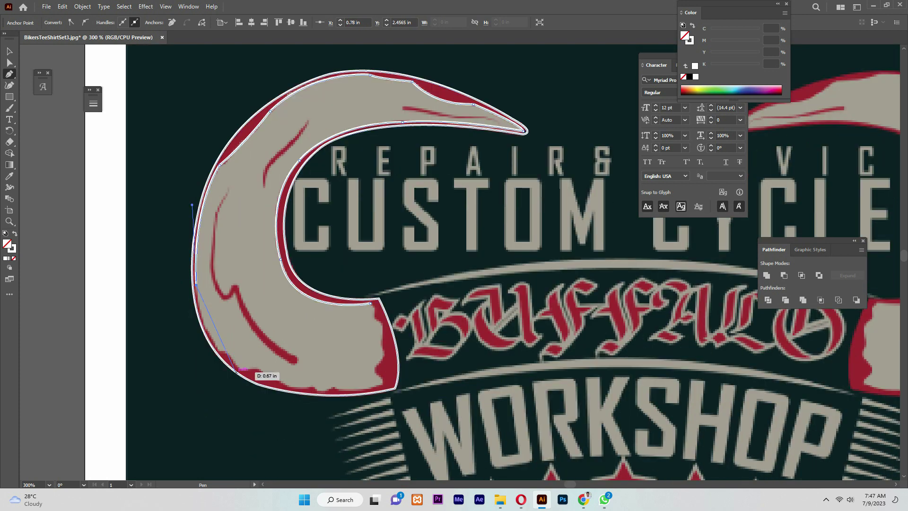
left_click_drag(204, 334, 235, 368)
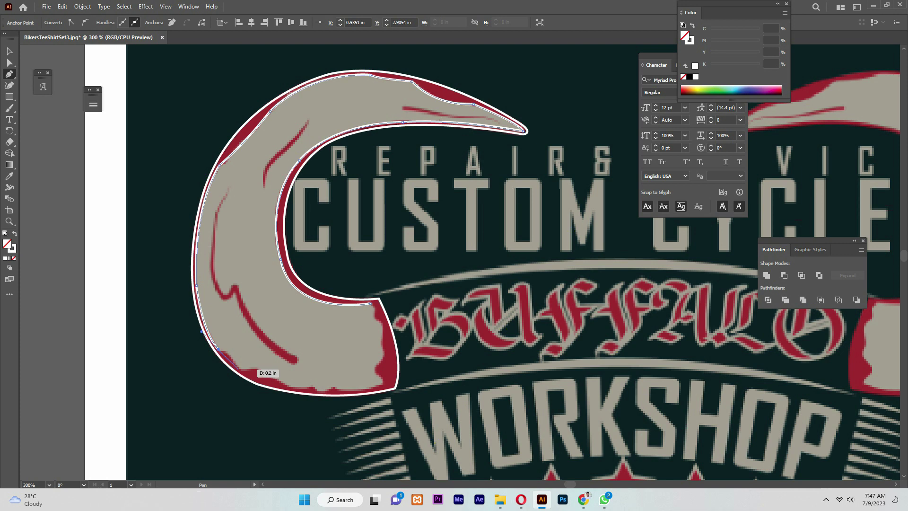
- Trace the ragged lower and base edges of the horn's beige area and close the path
left_click(241, 370)
left_click(259, 371)
key("ctrl+z")
left_click_drag(264, 374, 381, 342)
left_click(265, 375)
left_click(290, 388)
left_click(313, 388)
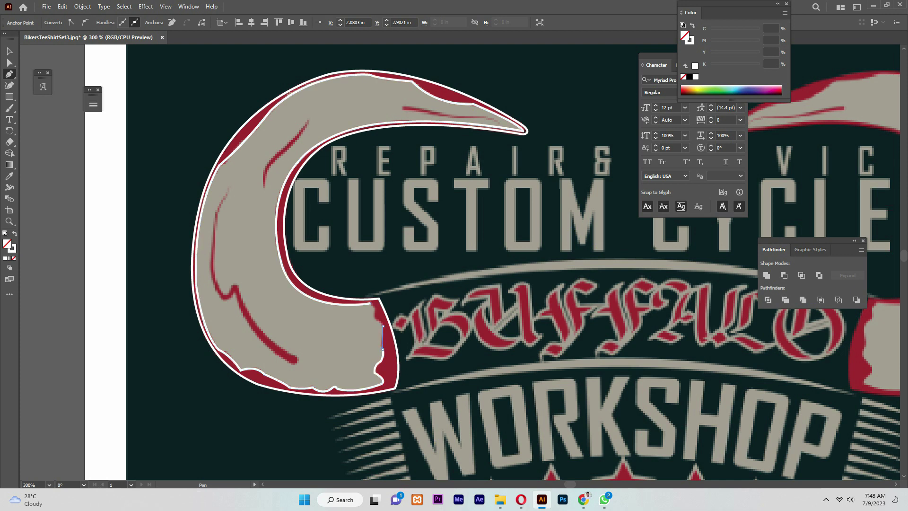
left_click(371, 302)
left_click_drag(363, 296, 362, 300)
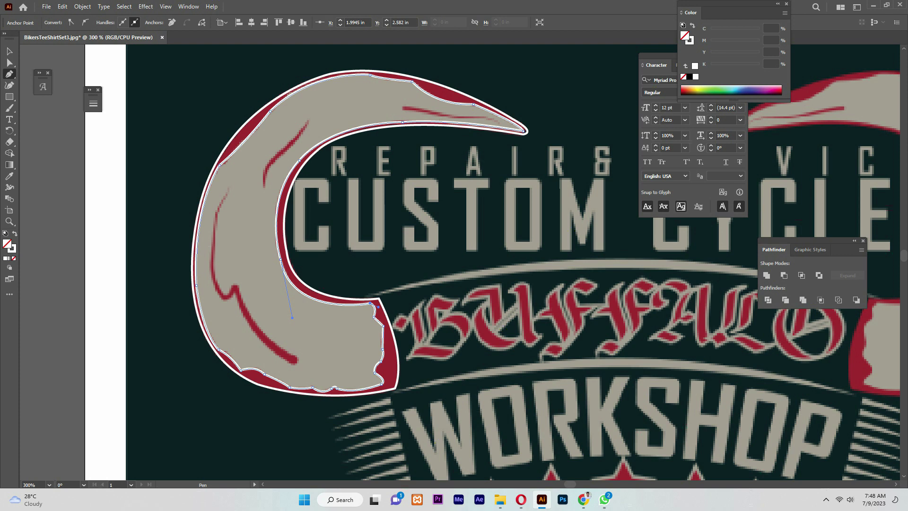
- Trace the two short red creases on the upper part of the horn as separate open paths
left_click(309, 120)
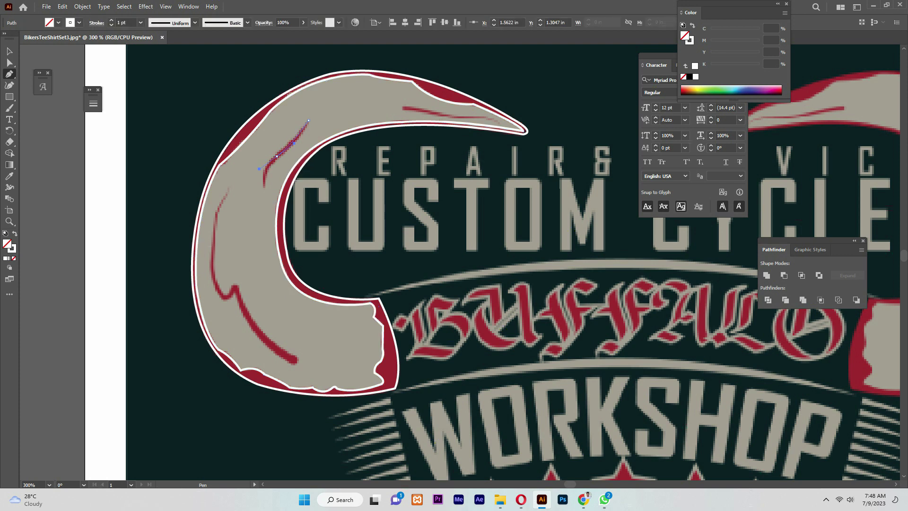
left_click_drag(259, 168, 273, 182)
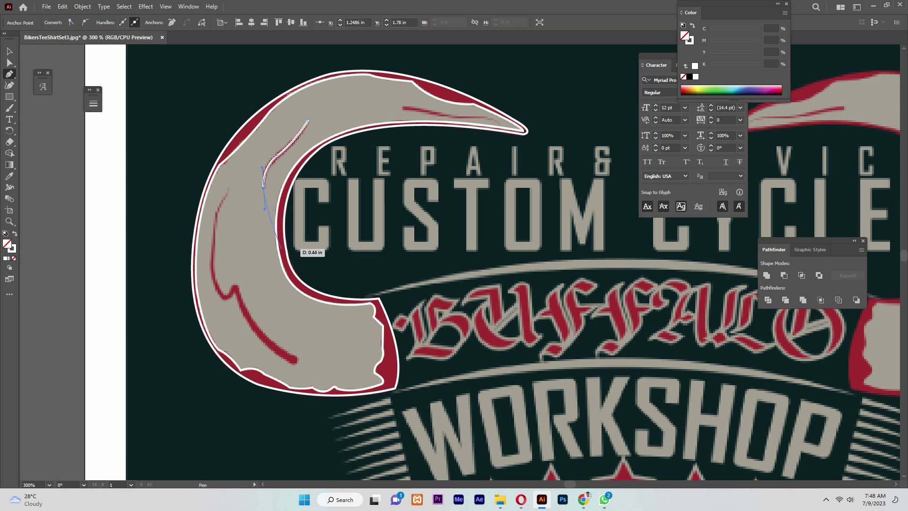
key("Escape")
left_click(401, 108)
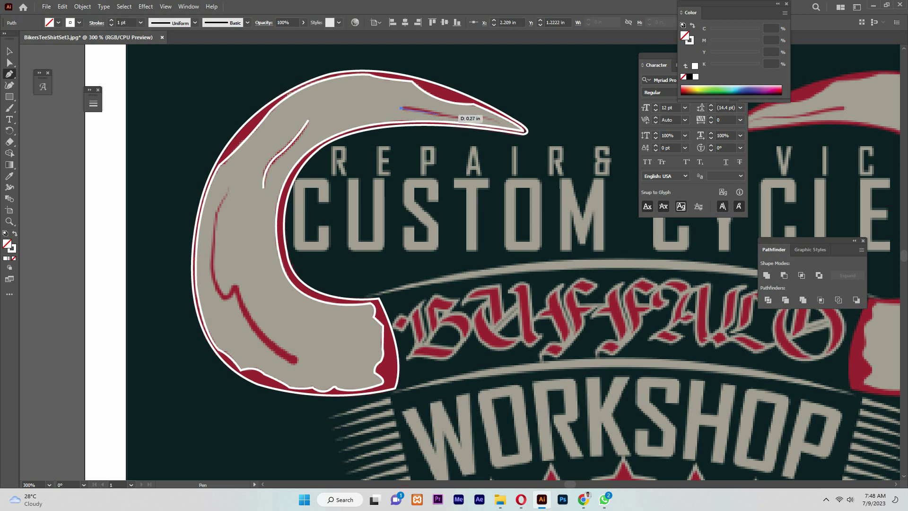
left_click_drag(488, 117, 514, 114)
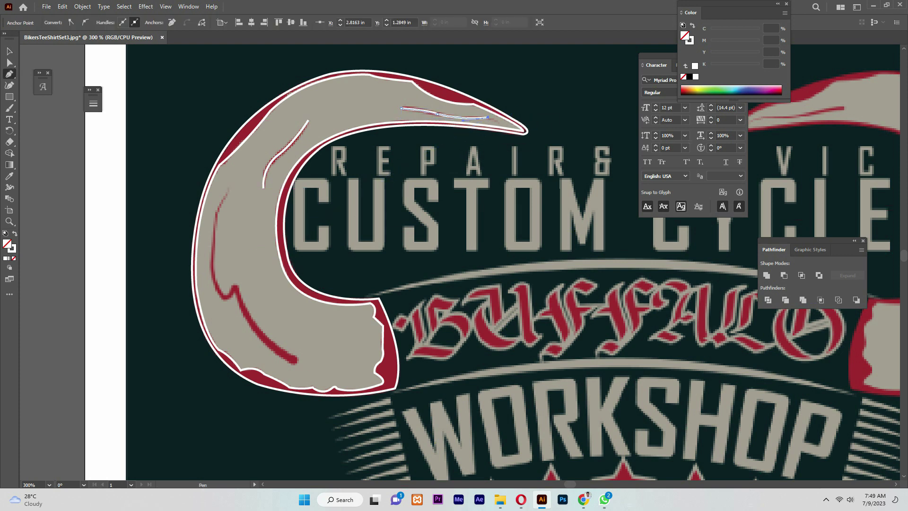
- Trace the outer side of the horn's long lower crease from its blunt lower end up to its thin upper tip
key("ctrl+plus")
left_click_drag(285, 367, 422, 177)
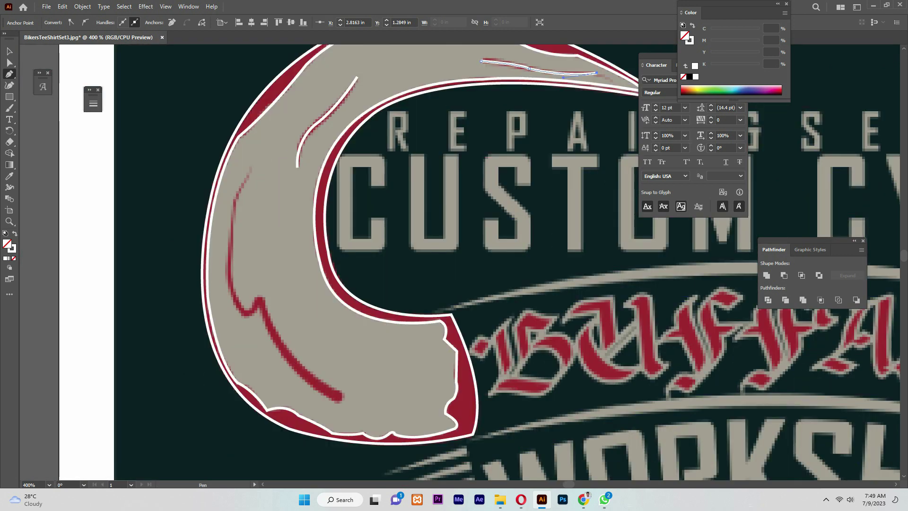
left_click(342, 402)
left_click(258, 306)
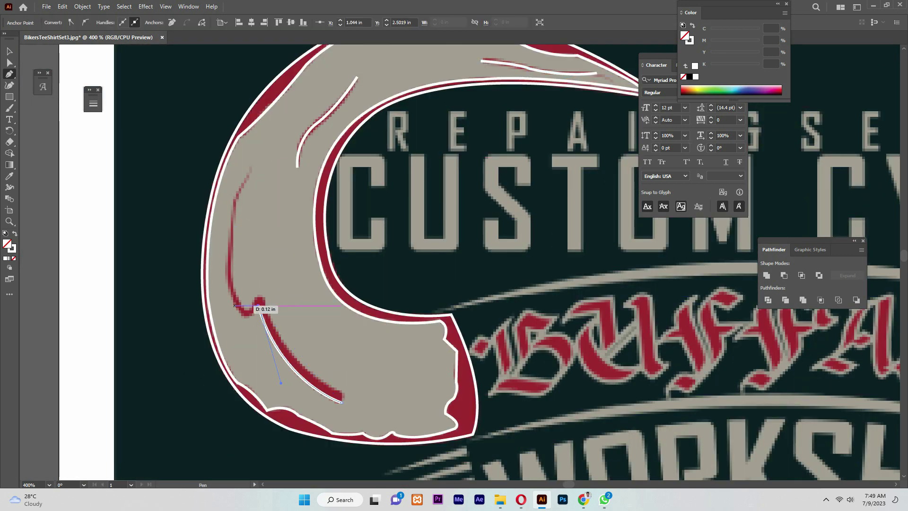
scroll(258, 307, "up", 3)
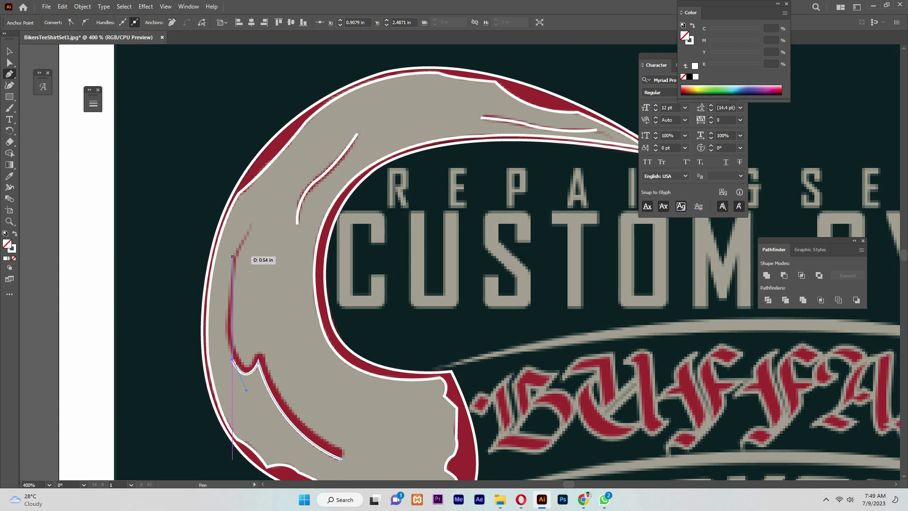
left_click_drag(232, 258, 258, 210)
- Trace back along the other side of the long crease, close it with a rounded lower end and deselect the path
left_click_drag(234, 346, 246, 406)
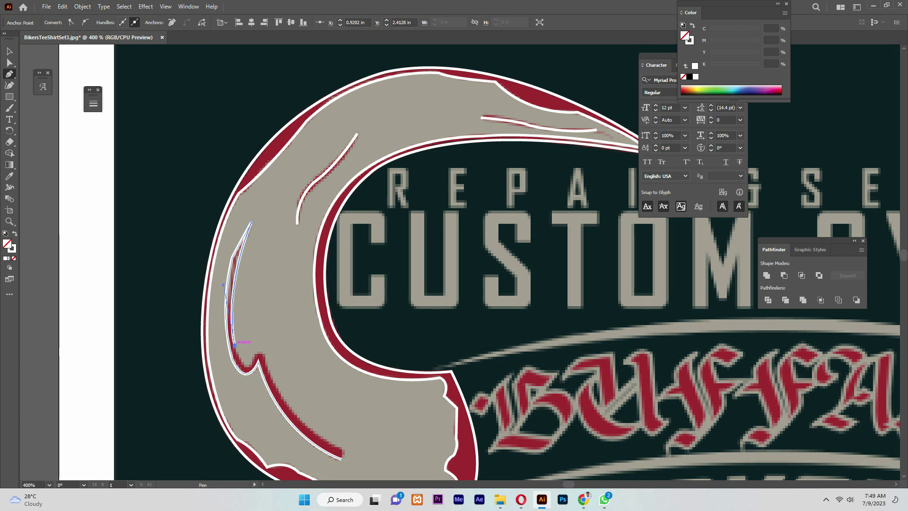
left_click_drag(253, 362, 264, 345)
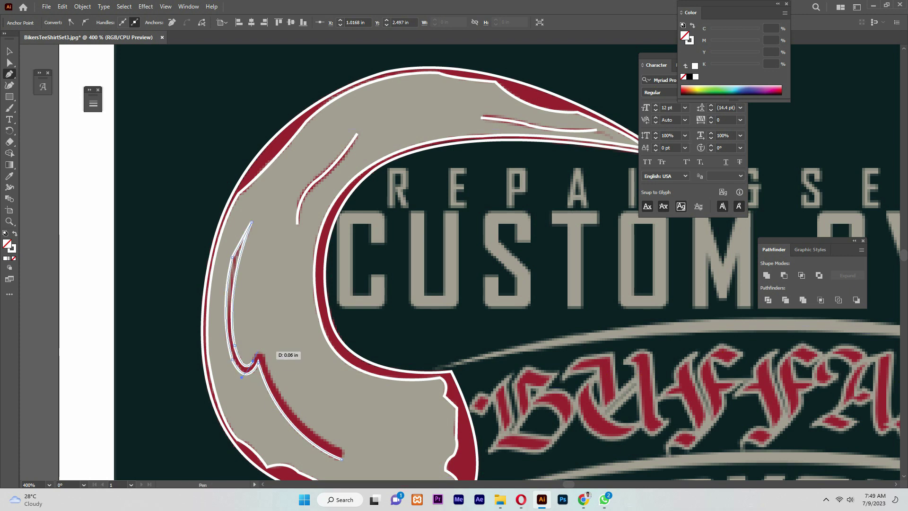
left_click_drag(345, 452, 406, 413)
left_click(346, 387)
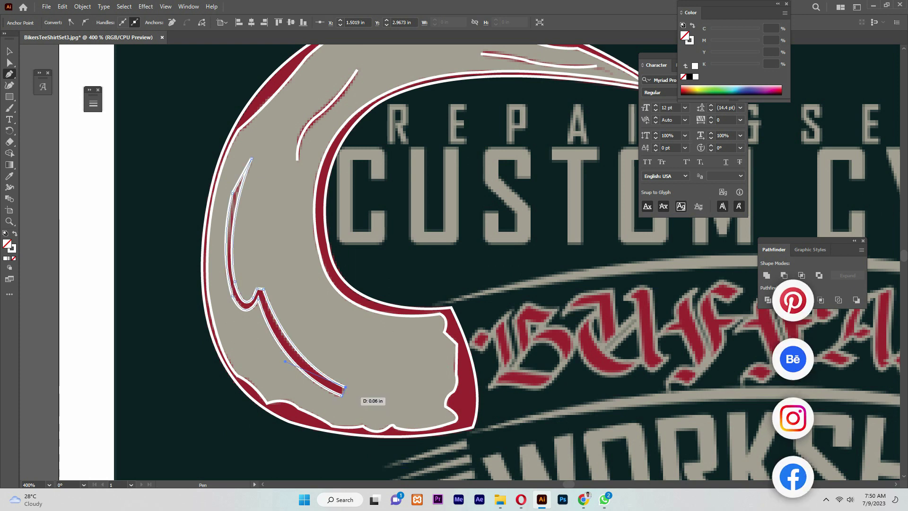
key("ctrl+z")
left_click_drag(342, 395, 334, 398)
key("v")
key("ctrl+shift+a")
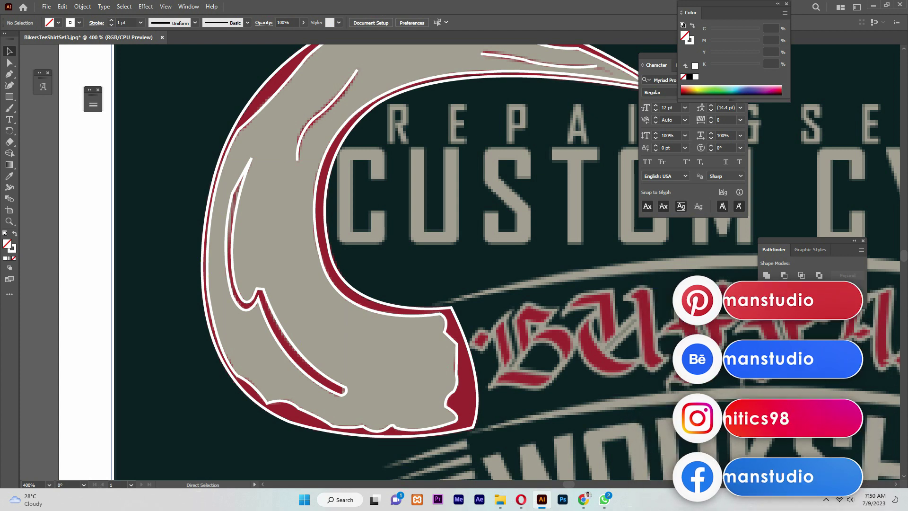
- Capture a screen snip of the CYCLES lettering and save it as an image file
key("ctrl+minus")
scroll(454, 260, "right", 5)
key("super+shift+s")
left_click_drag(391, 197, 590, 255)
left_click(880, 500)
left_click(824, 394)
key("ctrl+s")
left_click(380, 289)
left_click(708, 438)
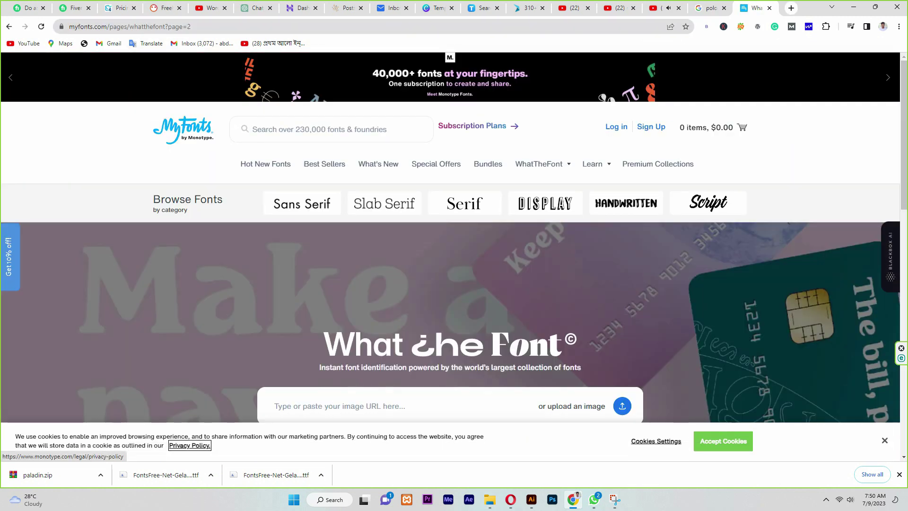
- Upload the saved snip to WhatTheFont in Chrome, adjust the crop around CYCLES and identify its font
mouse_move(490, 500)
left_click(581, 450)
scroll(416, 331, "down", 3)
left_click_drag(730, 419, 369, 284)
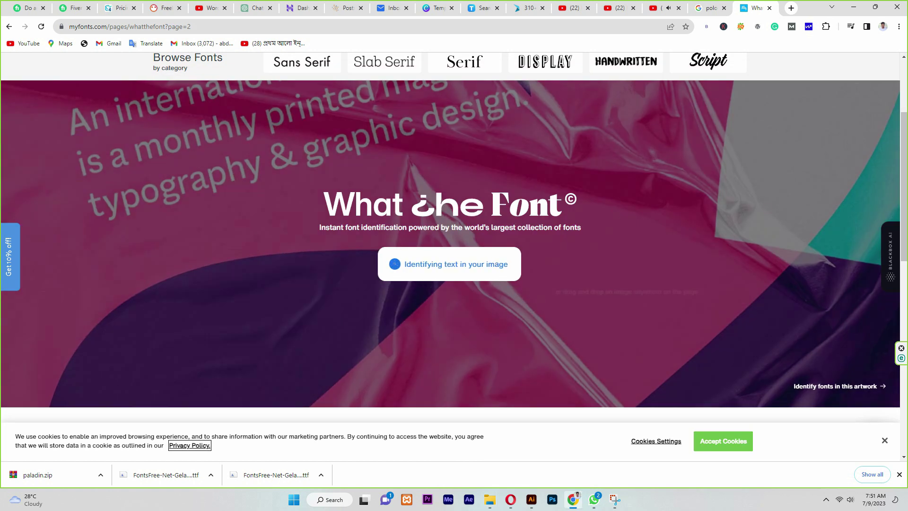
left_click_drag(520, 181, 454, 176)
left_click(457, 196)
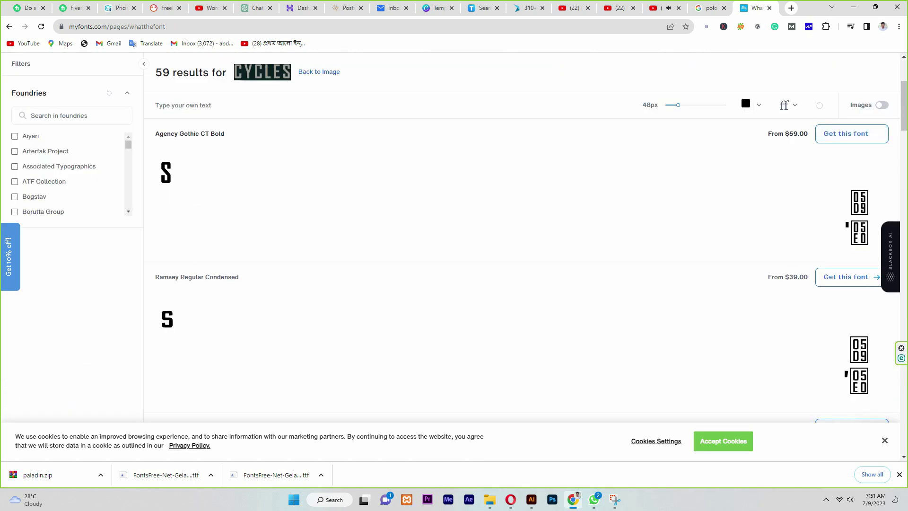
- Preview the matched fonts with the text CYCLES and select the font name Agency Gothic CT Bold
type("CYCLES")
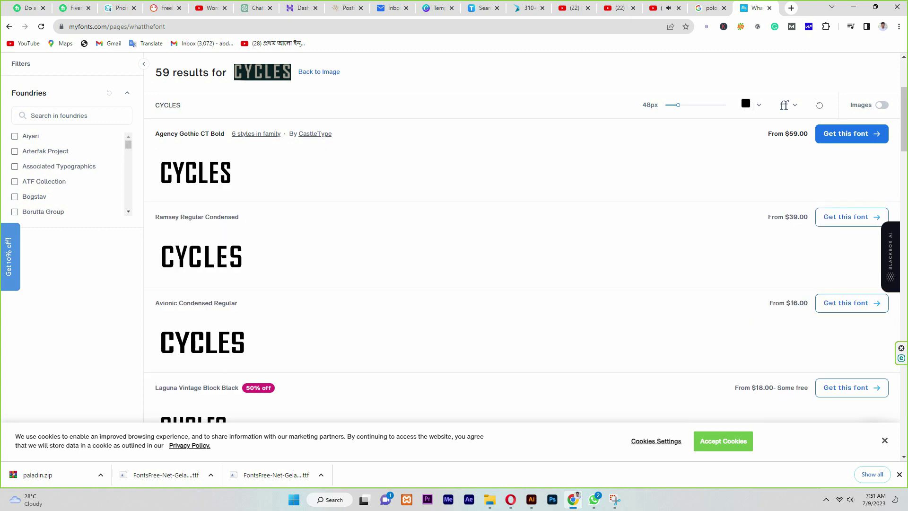
left_click_drag(174, 134, 155, 134)
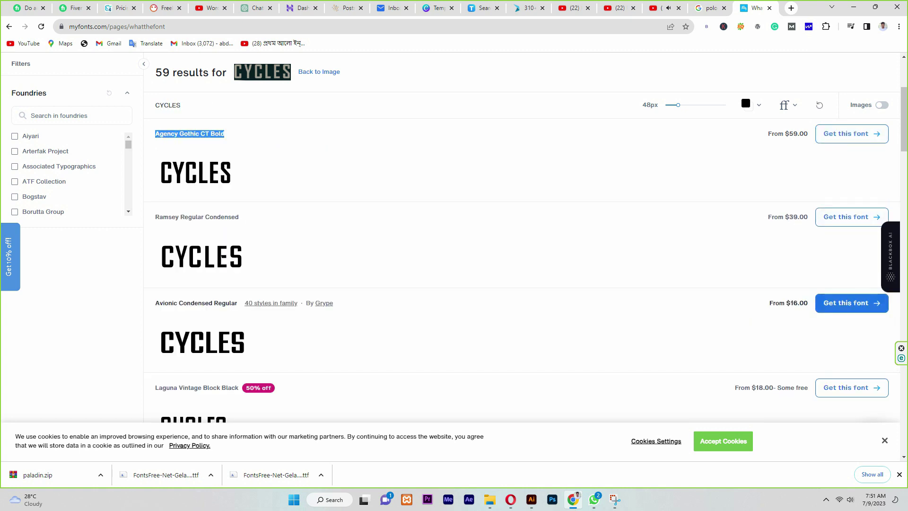
key("alt+Tab")
key("alt+Tab")
- Examine the list of font matches and compare their CYCLES samples with the lettering in the snip
scroll(515, 265, "down", 2)
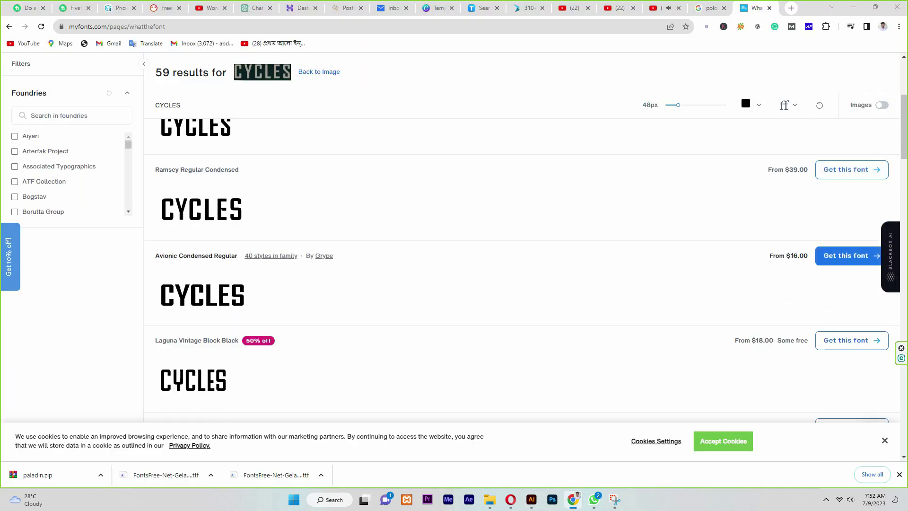
key("ctrl+minus")
key("ctrl+minus")
key("ctrl+plus")
key("ctrl+plus")
scroll(521, 269, "down", 3)
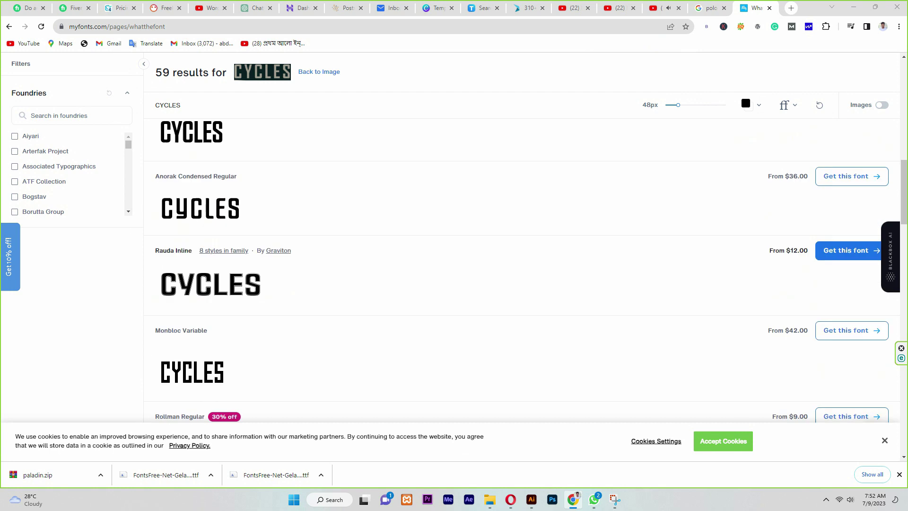
scroll(520, 270, "down", 3)
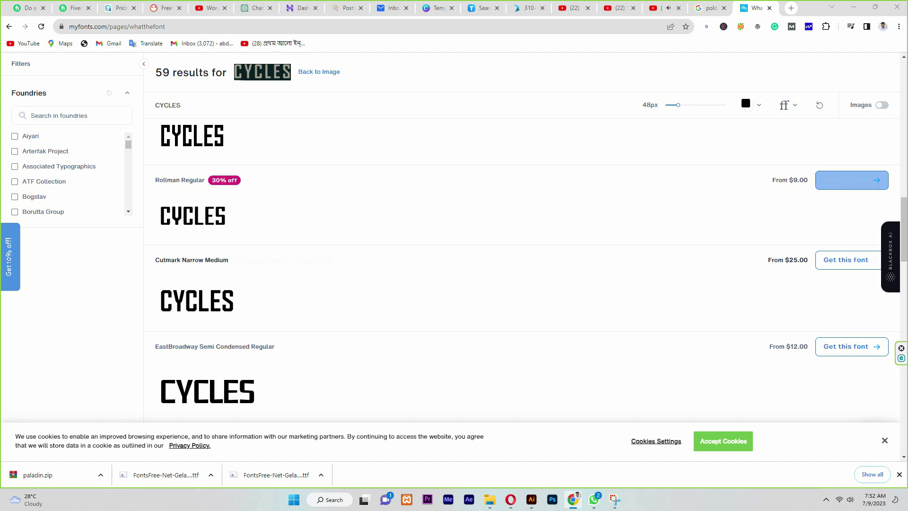
left_click(791, 8)
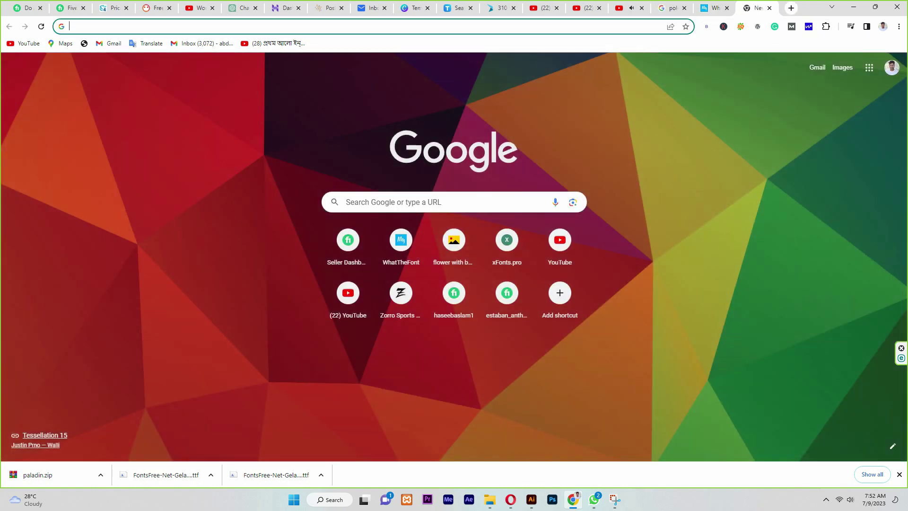
left_click(714, 8)
scroll(520, 270, "up", 12)
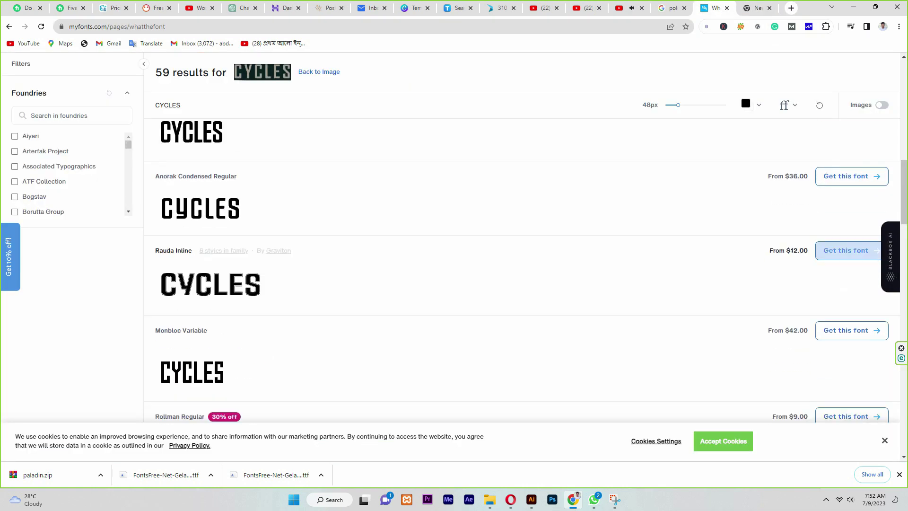
- Copy the font name, search Google for "agency gothic ct bold free download" and open the FontsIsland result
right_click(206, 141)
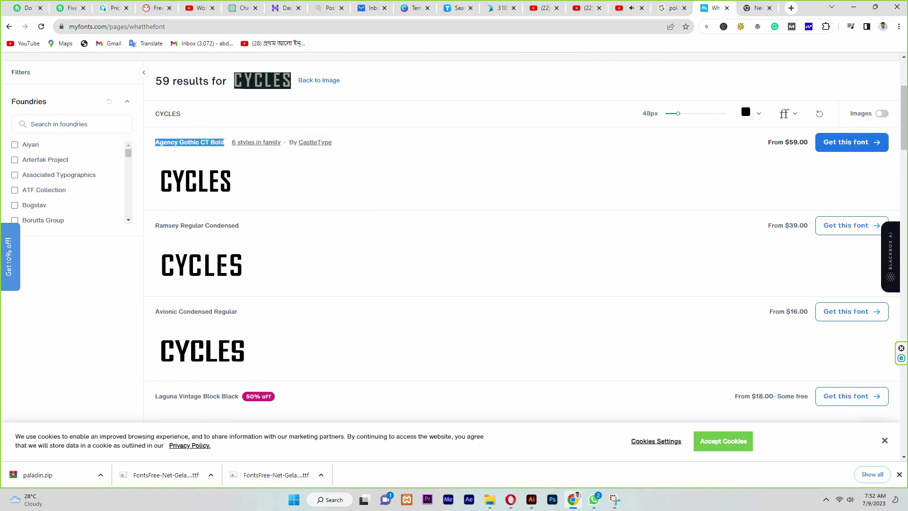
left_click(230, 150)
left_click(757, 8)
key("ctrl+v")
left_click(180, 62)
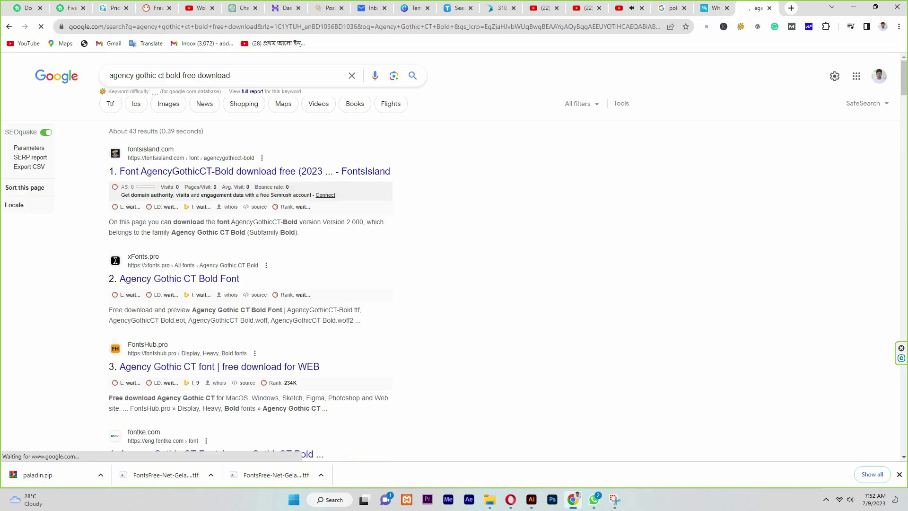
left_click(255, 171)
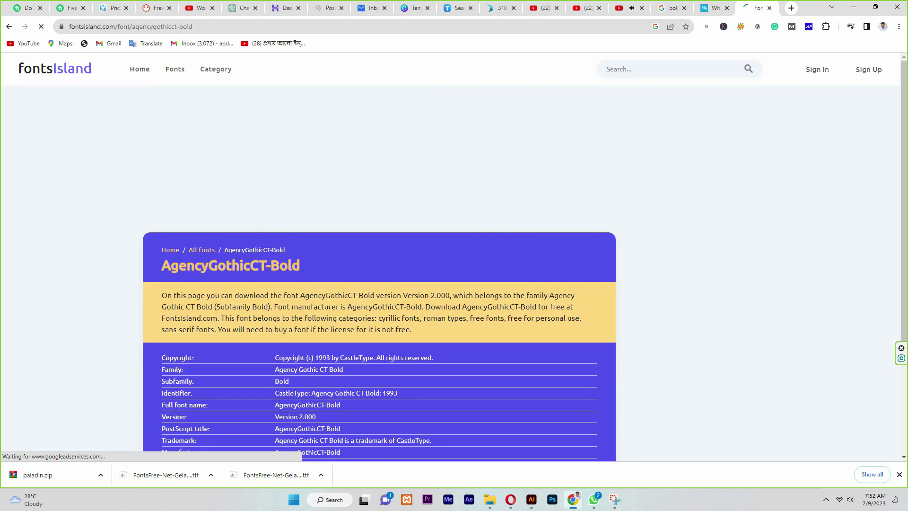
- Download AgencyGothicCT-Bold from its FontsIsland page and install the font
scroll(378, 273, "down", 12)
scroll(378, 273, "down", 5)
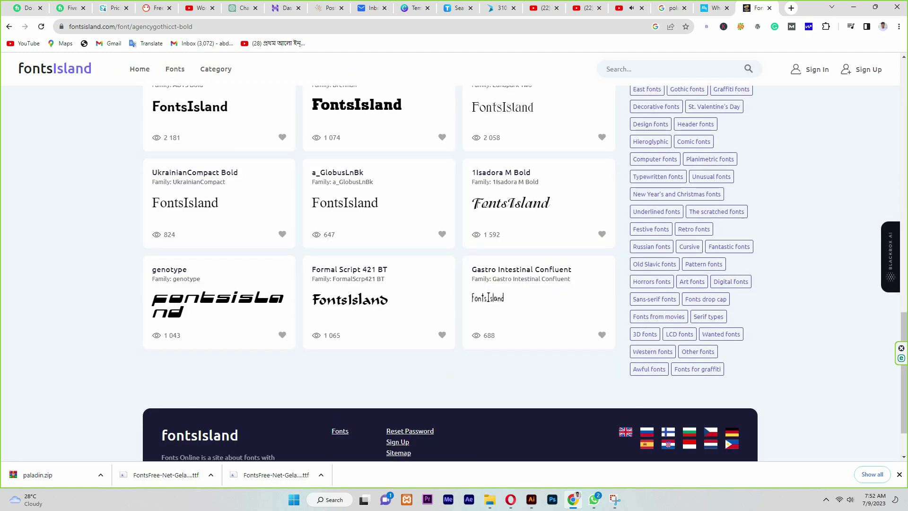
scroll(379, 273, "up", 10)
left_click(199, 134)
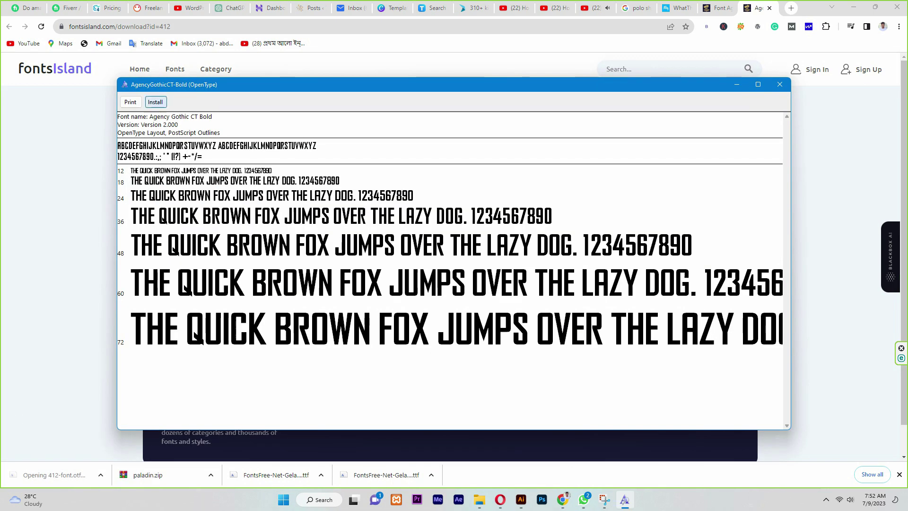
left_click(155, 102)
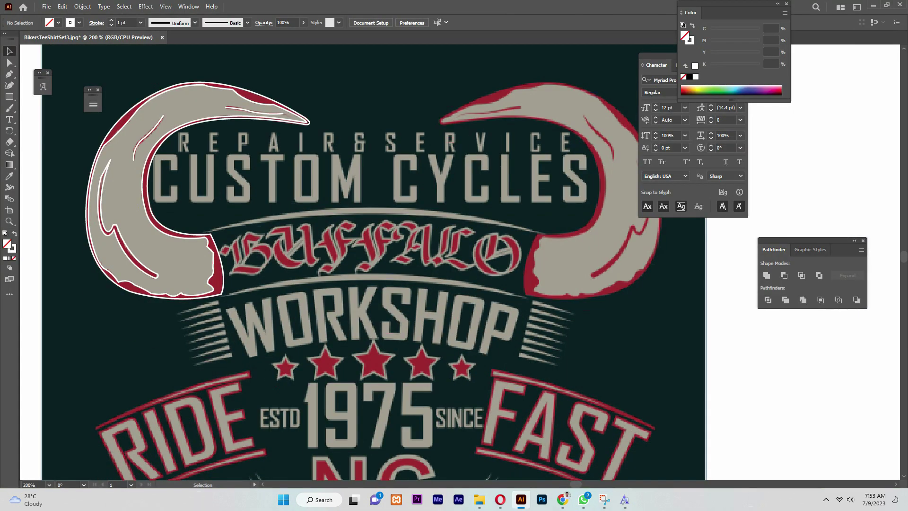
- In Illustrator, add the text REPAIR & SERVICE, fill it white and move it between the horns above the original lettering
key("t")
left_click(599, 361)
type("REPAIR & SERVICE")
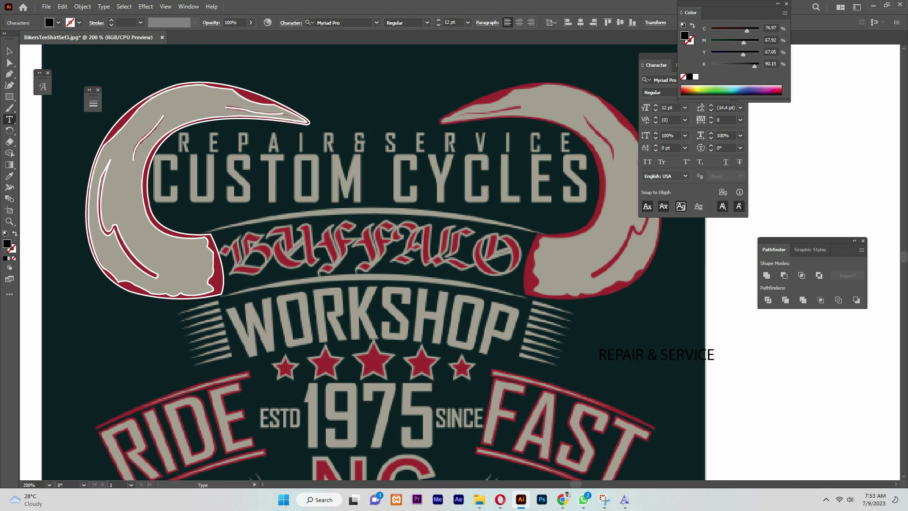
key("Escape")
left_click(695, 76)
left_click_drag(628, 355, 339, 120)
- Try the Agency FB Bold font on the REPAIR & SERVICE text
left_click(337, 23)
type("AGEN")
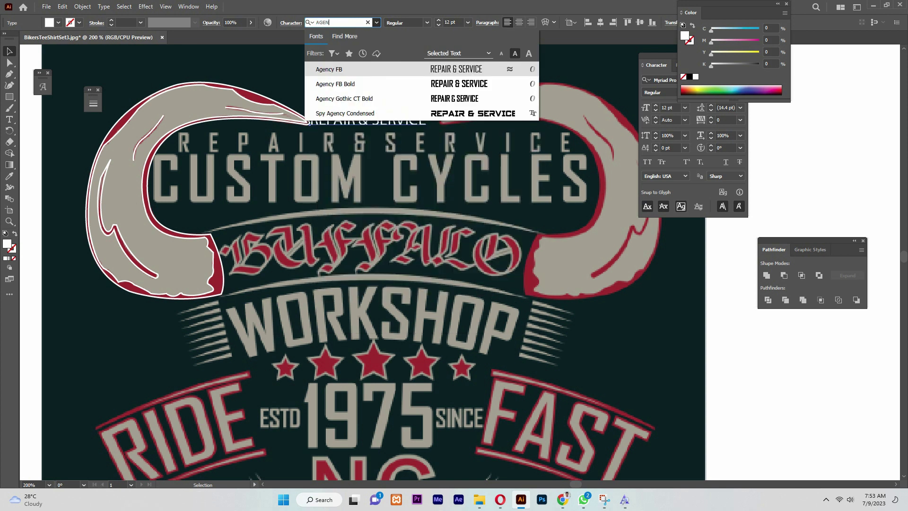
key("Down")
key("Return")
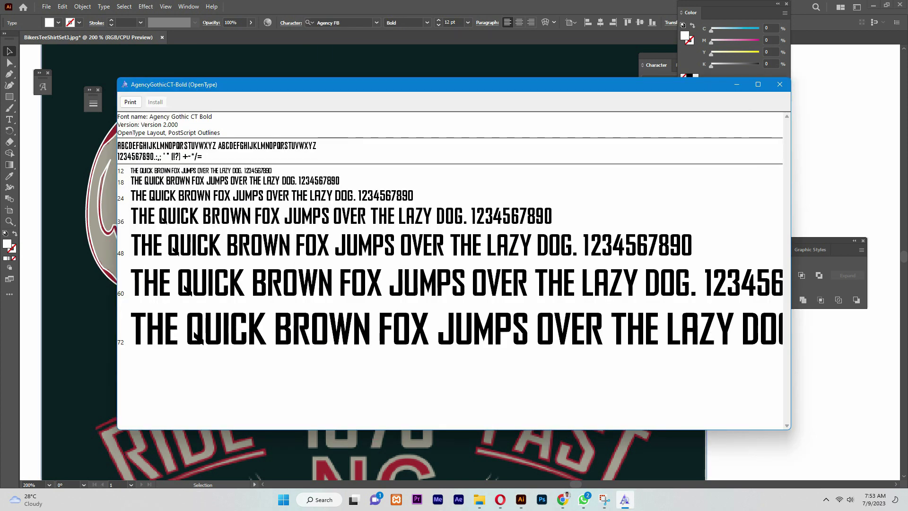
- Set the REPAIR & SERVICE text to Agency Gothic CT Bold and place a copy of it above the horns
left_click(336, 23)
type("AGEN")
left_click(346, 98)
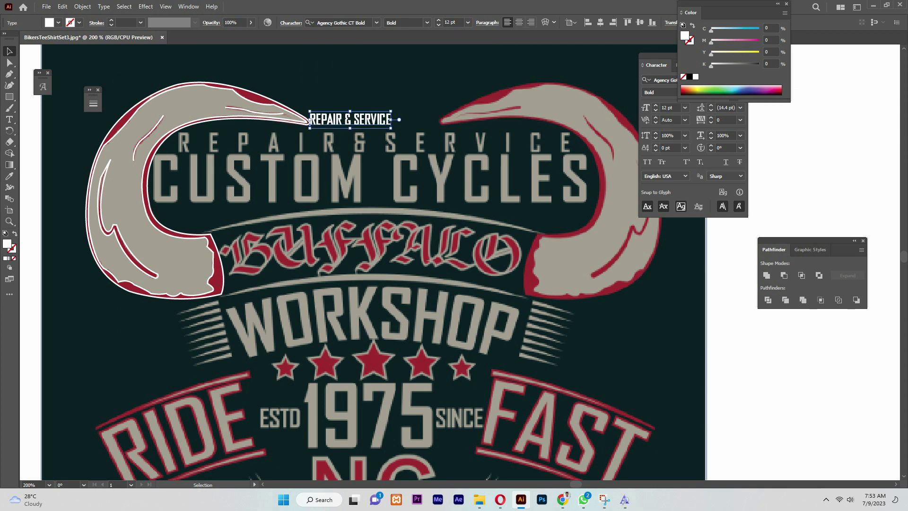
left_click_drag(349, 119, 355, 57, "alt")
- Change the font of the REPAIR & SERVICE text between the horns to Agency FB Bold
left_click(384, 119)
left_click(360, 23)
left_click(360, 23)
key("BackSpace")
key("BackSpace")
key("BackSpace")
key("BackSpace")
key("BackSpace")
key("BackSpace")
key("BackSpace")
key("BackSpace")
key("BackSpace")
key("BackSpace")
key("BackSpace")
key("BackSpace")
key("BackSpace")
key("Down")
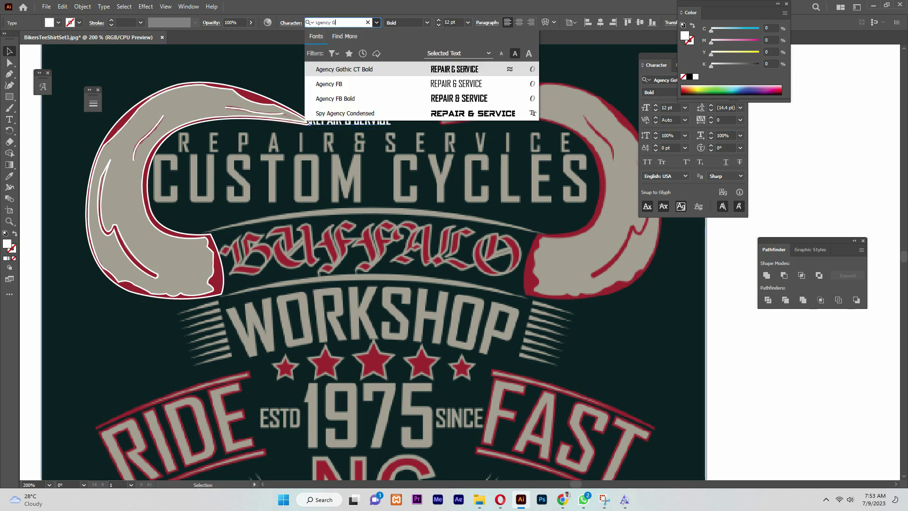
key("Down")
key("Return")
- Enlarge REPAIR & SERVICE to about 18.9 pt, align it with the start of the original line and adjust its tracking to 634
left_click_drag(407, 128, 436, 133, "alt+shift")
left_click_drag(383, 117, 279, 141)
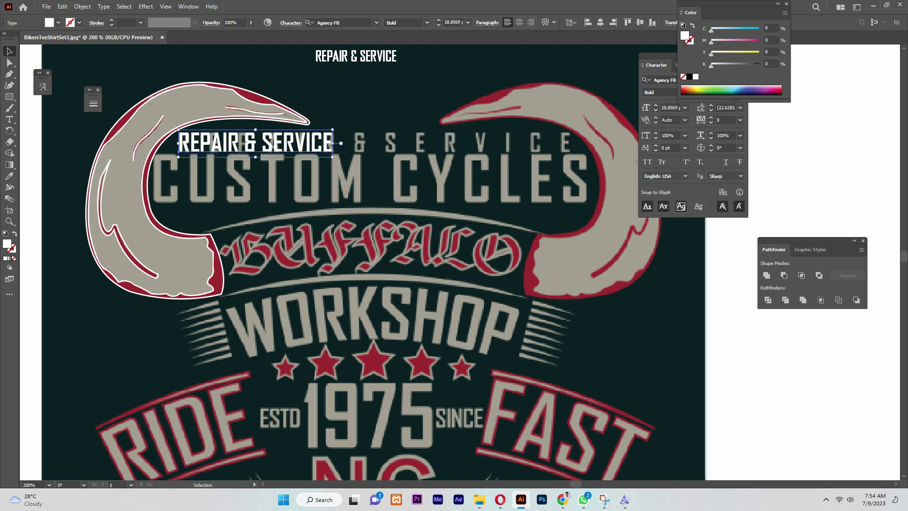
left_click(724, 120)
type("1000")
key("Return")
left_click(701, 120)
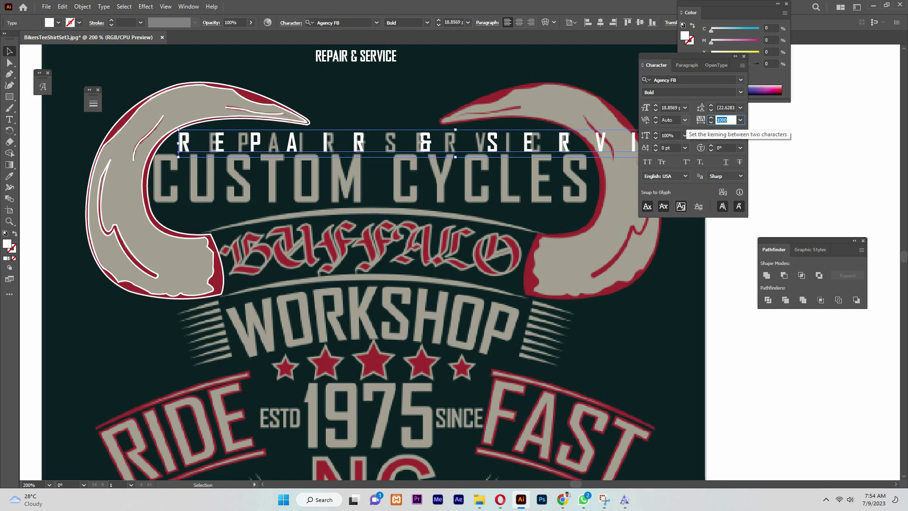
type("800")
key("Return")
type("600")
key("Return")
left_click(711, 118)
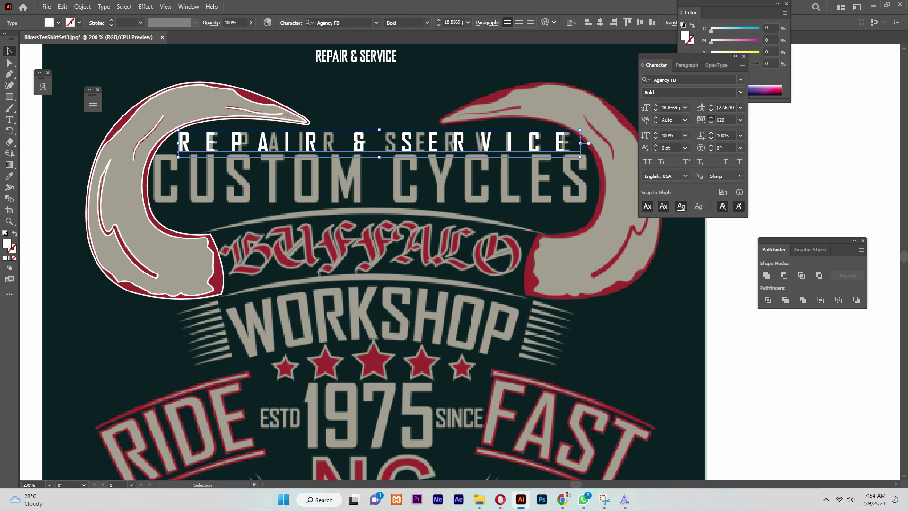
left_click(711, 122)
left_click(711, 122)
left_click(711, 123)
- Cut SERVICE out of the line, paste it as a separate text object and place it over the original SERVICE
left_click_drag(472, 137, 421, 190)
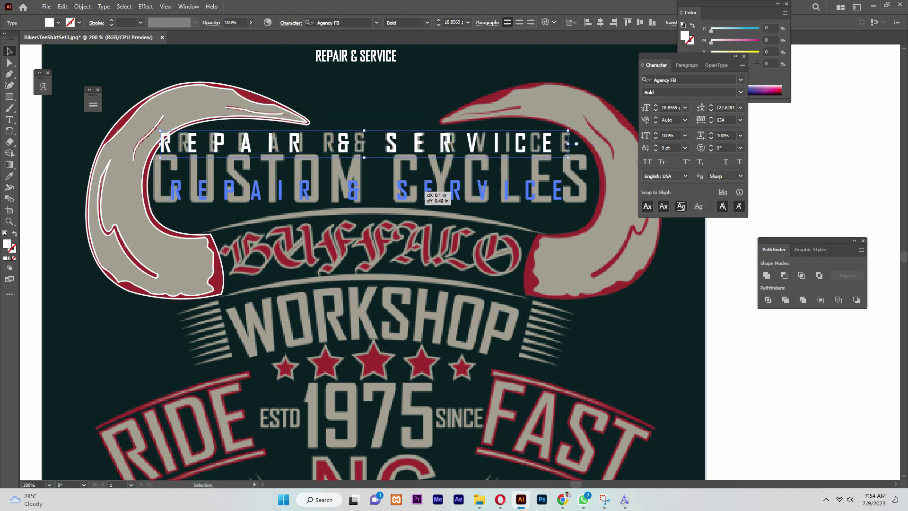
double_click(421, 190)
key("ctrl+x")
key("ctrl+v")
left_click_drag(443, 260, 474, 143)
- Increase the tracking of SERVICE to about 769 so its letters match the spacing of the original word
left_click(711, 118)
left_click(711, 118)
left_click(711, 117)
left_click(711, 118)
left_click(711, 118)
left_click(711, 118)
left_click(711, 118)
left_click(711, 117)
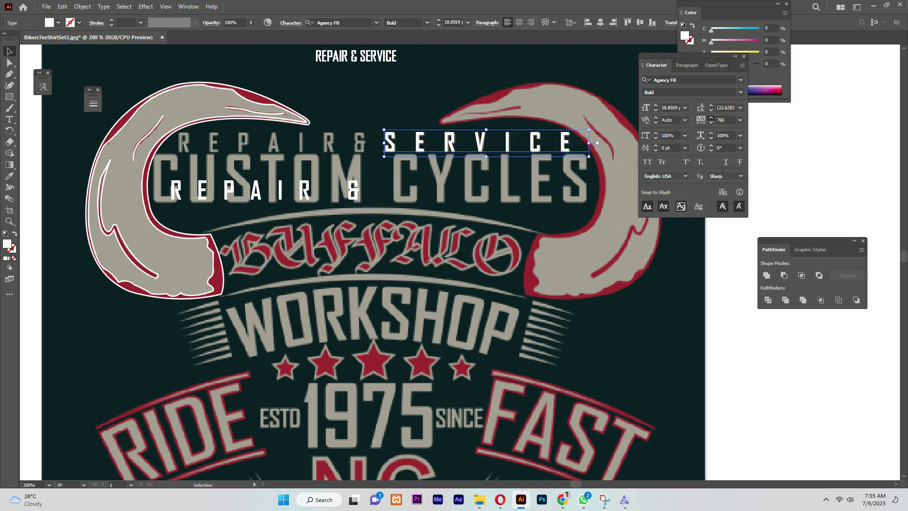
- Remove the trailing space from the REPAIR & text and align it with the start of the original line
left_click_drag(303, 192, 333, 221)
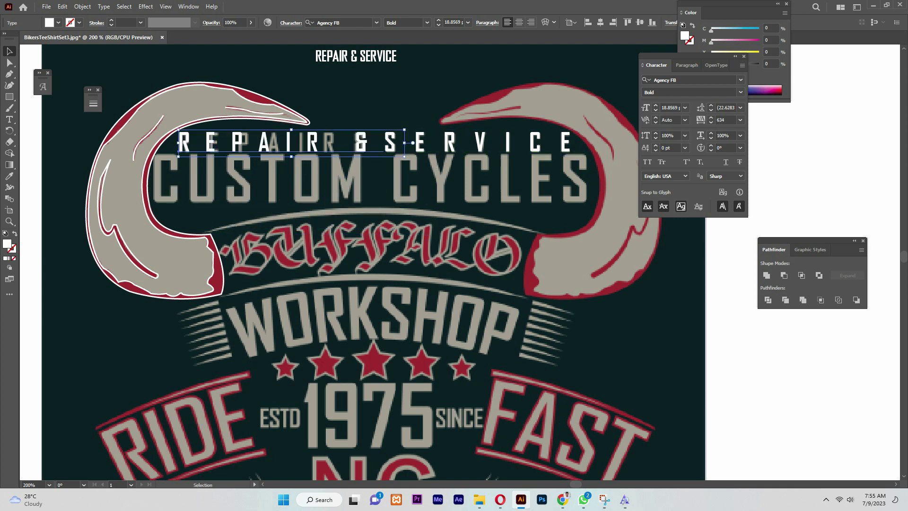
double_click(384, 218)
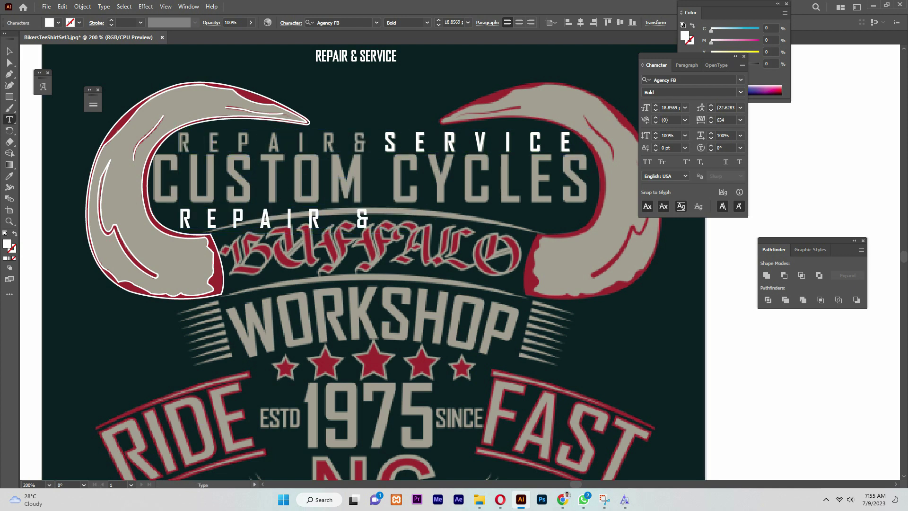
key("Escape")
left_click_drag(390, 218, 389, 141)
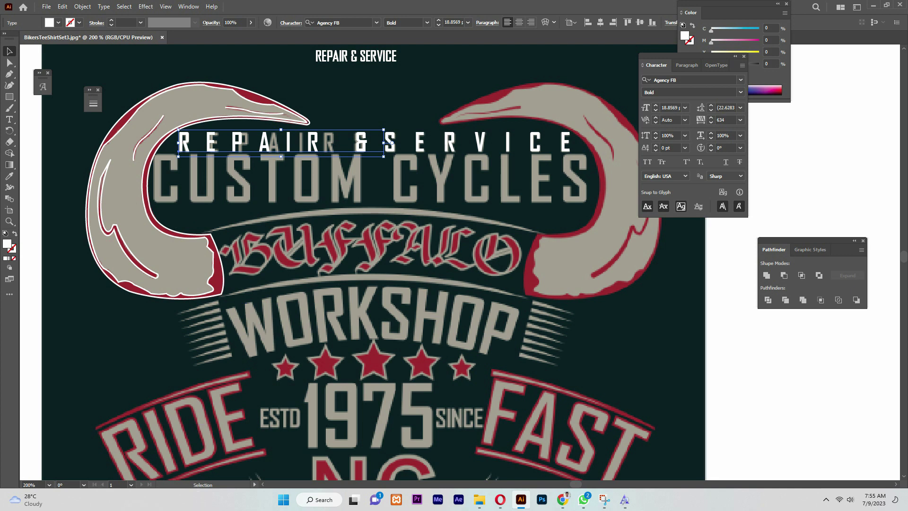
- Copy SERVICE's text formatting to REPAIR & with the Eyedropper and delete the space before the ampersand
key("i")
left_click(420, 142)
key("v")
double_click(379, 142)
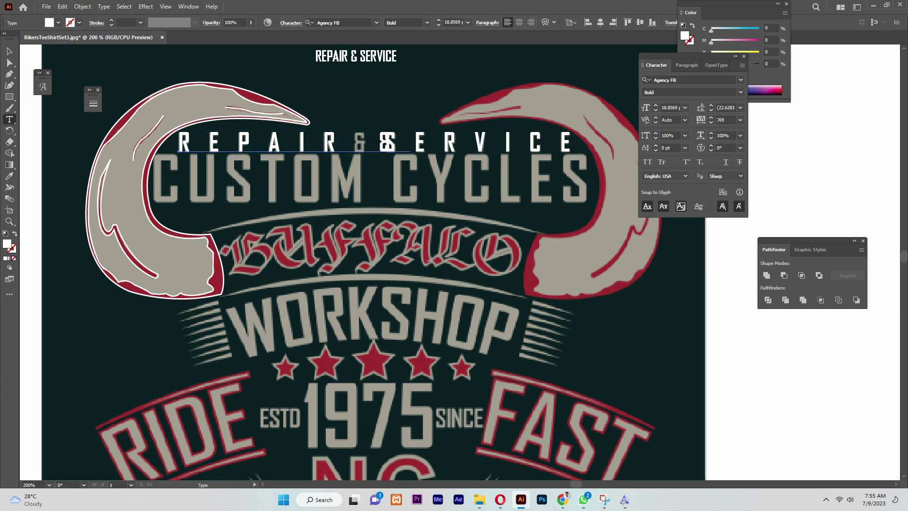
key("BackSpace")
key("Escape")
left_click(308, 123)
- Add the text CUSTOM CYCLES over the artwork just above WORKSHOP
left_click(303, 199)
scroll(283, 237, "down", 1)
key("t")
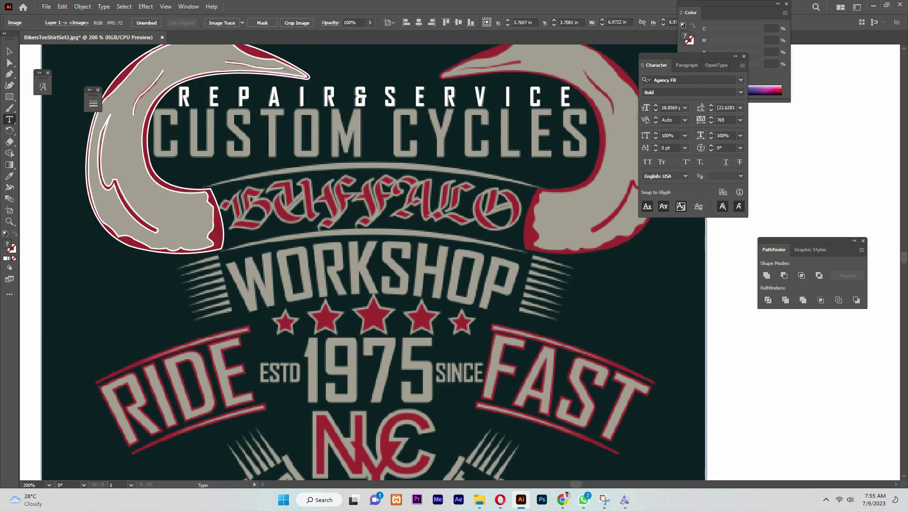
left_click(267, 249)
type("CUSTOM CYCLES")
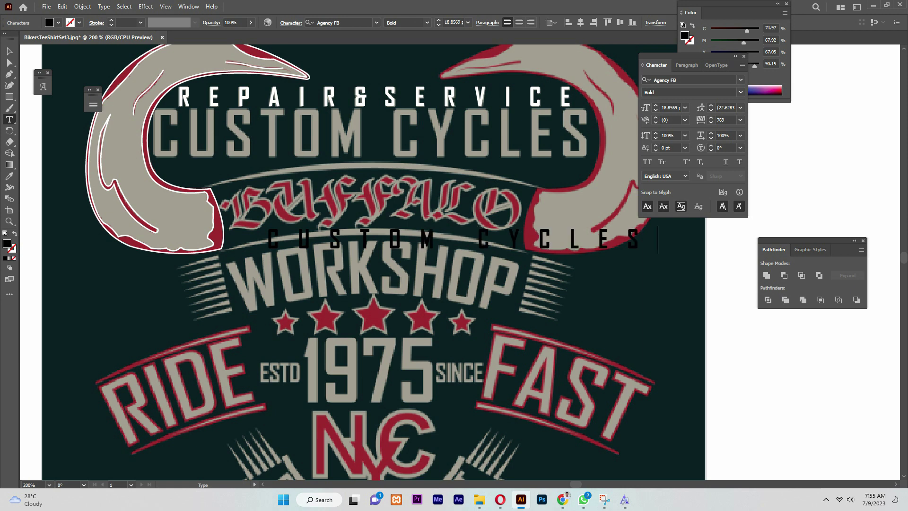
key("Escape")
- Move CUSTOM CYCLES over the original lettering and adjust it to 47 pt with a tracking of 116
left_click(740, 121)
left_click(751, 260)
scroll(669, 108, "up", 20)
left_click_drag(440, 227, 325, 135)
scroll(724, 121, "up", 16)
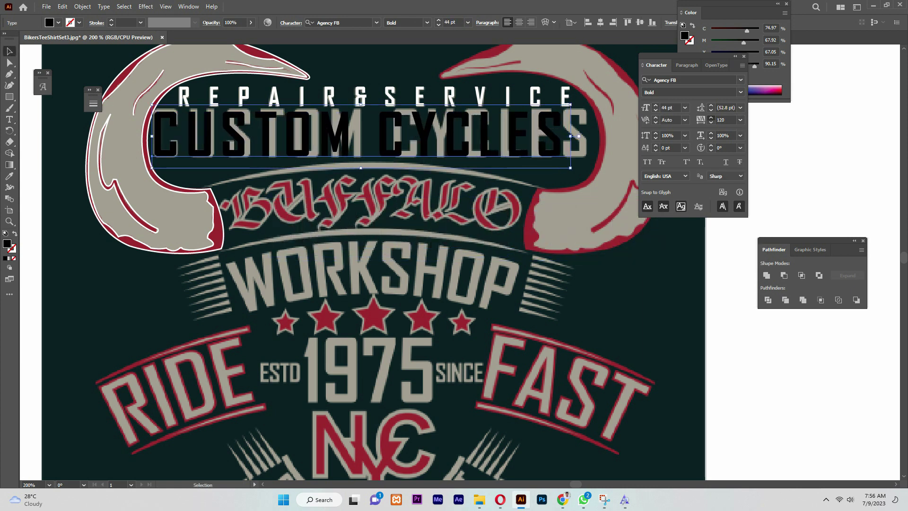
triple_click(656, 105)
left_click(656, 110)
left_click(655, 105)
left_click(67, 141)
left_click(351, 136)
left_click(359, 190)
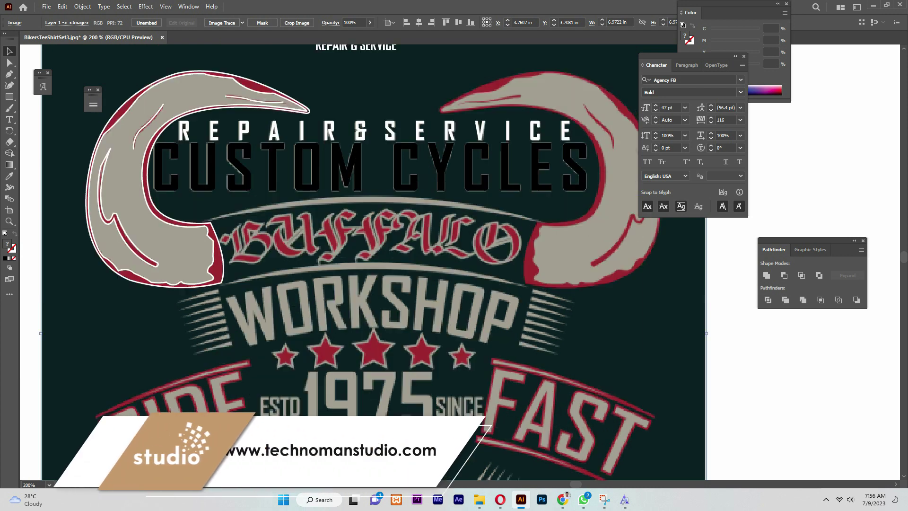
- Fill the outer outline of the traced horn with the dark red sampled from the artwork
scroll(355, 264, "up", 2)
left_click(223, 266)
key("i")
left_click(217, 269)
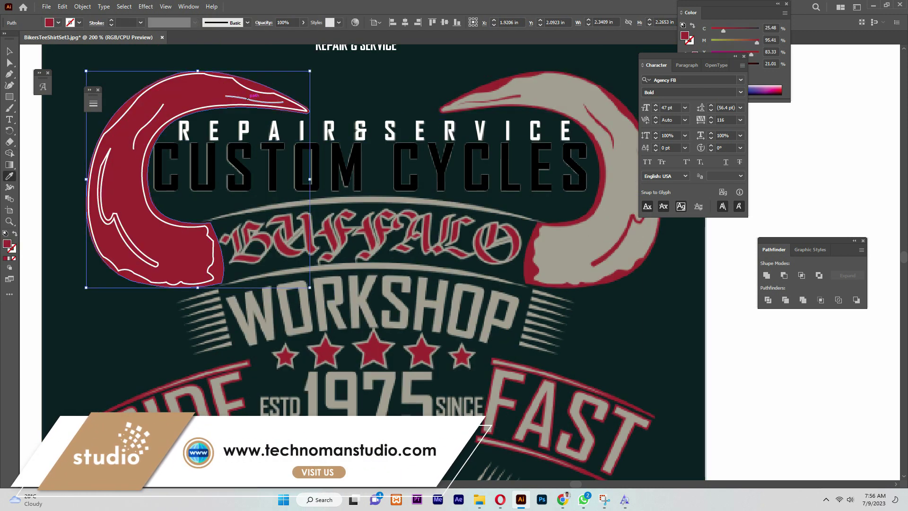
- Fill the horn's inner shape with the beige-grey sampled from the WORKSHOP lettering
left_click(213, 258, "ctrl")
left_click(219, 269)
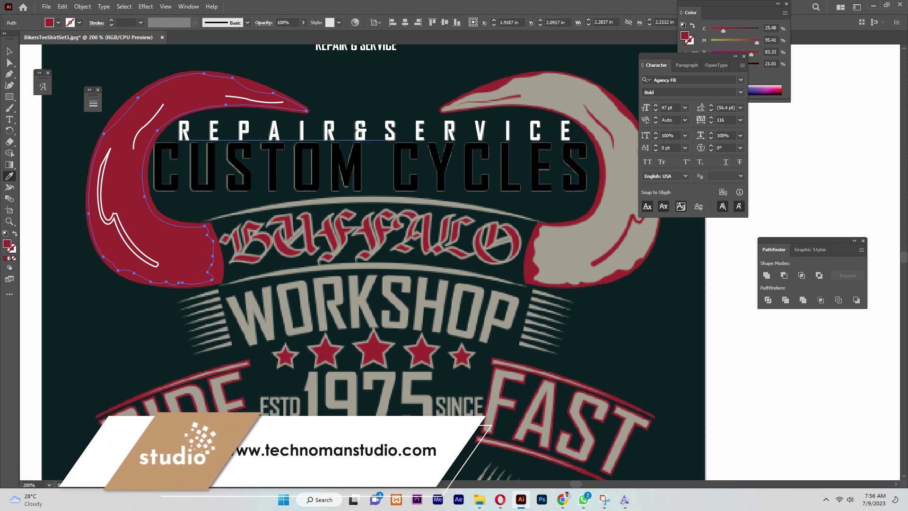
left_click(242, 309)
- Apply the wedge-shaped width profile to the crease line near the horn's tip
left_click(237, 97, "ctrl")
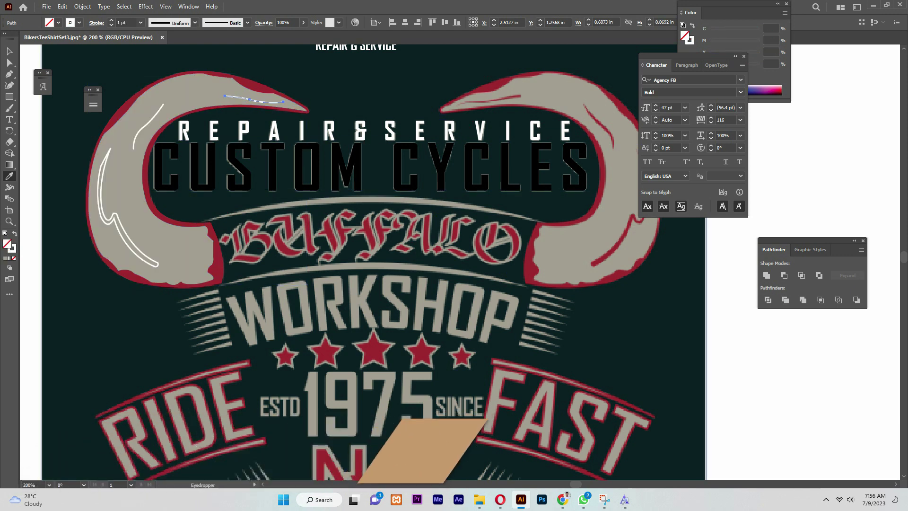
scroll(373, 262, "up", 2)
left_click(140, 23)
left_click(195, 23)
left_click(195, 23)
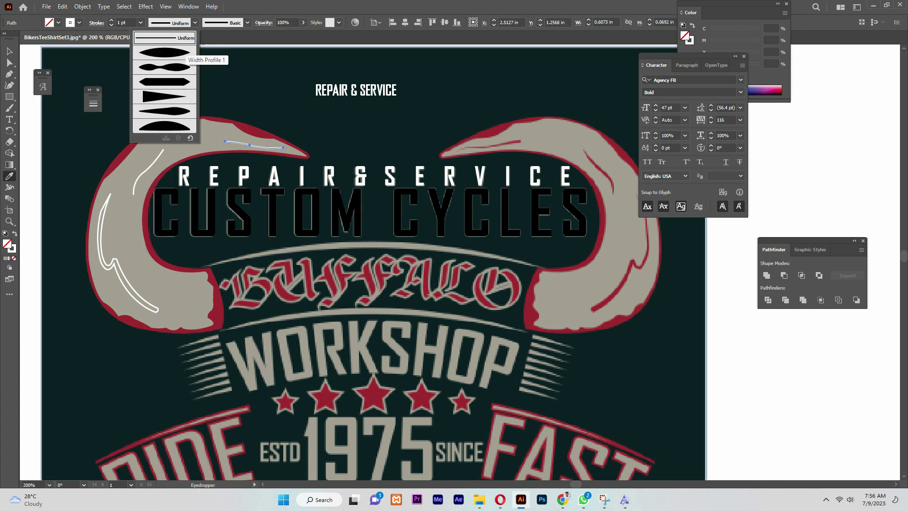
left_click(165, 97)
left_click(259, 130)
left_click(250, 145)
- Select the background reference image and lock it
left_click(265, 104)
key("a")
left_click(83, 7)
mouse_move(104, 74)
left_click(233, 73)
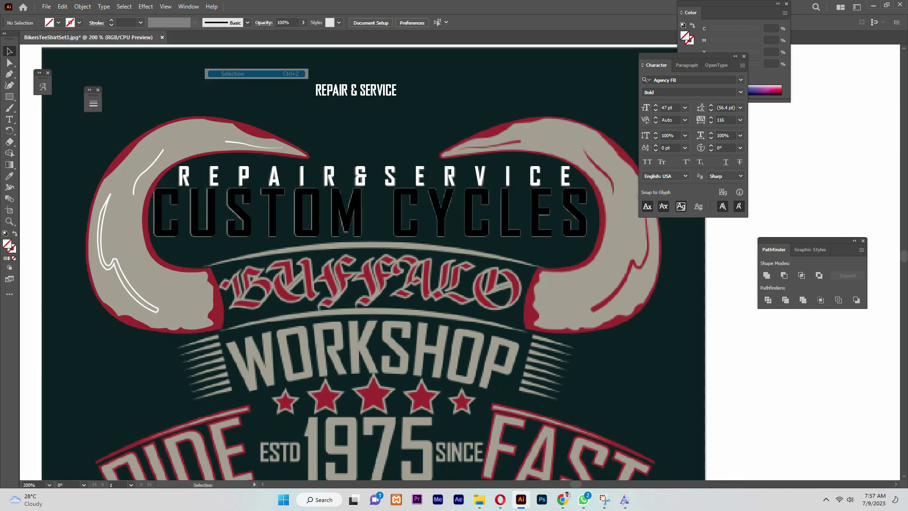
- Give the short curved crease on the horn Width Profile 1 and a 1.5 pt stroke
left_click_drag(80, 128, 223, 345)
left_click(224, 346)
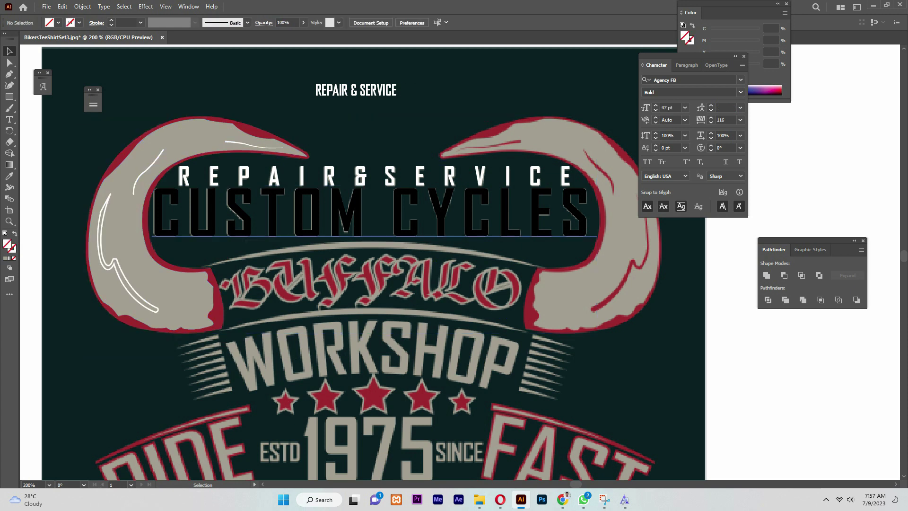
left_click(159, 157)
scroll(159, 156, "up", 2)
left_click(141, 23)
left_click(195, 23)
left_click(165, 53)
left_click(166, 118)
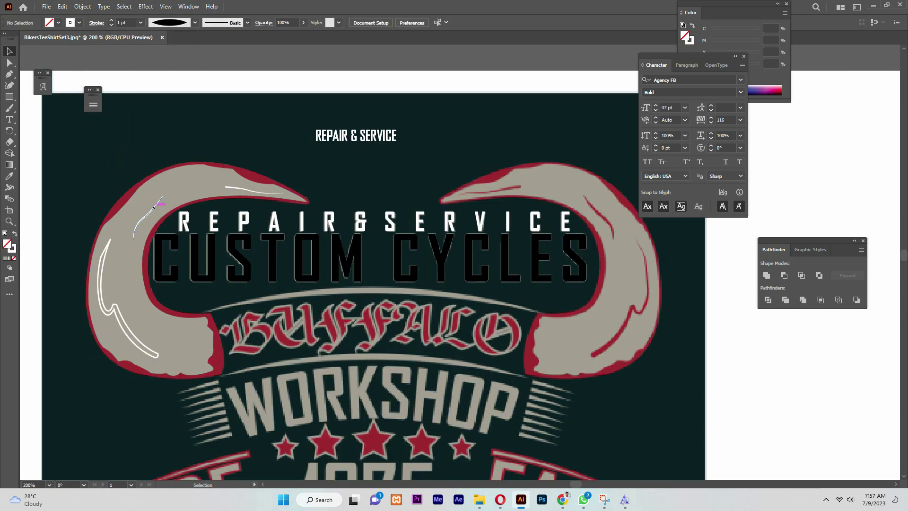
left_click(155, 209)
left_click(168, 223)
left_click(153, 210)
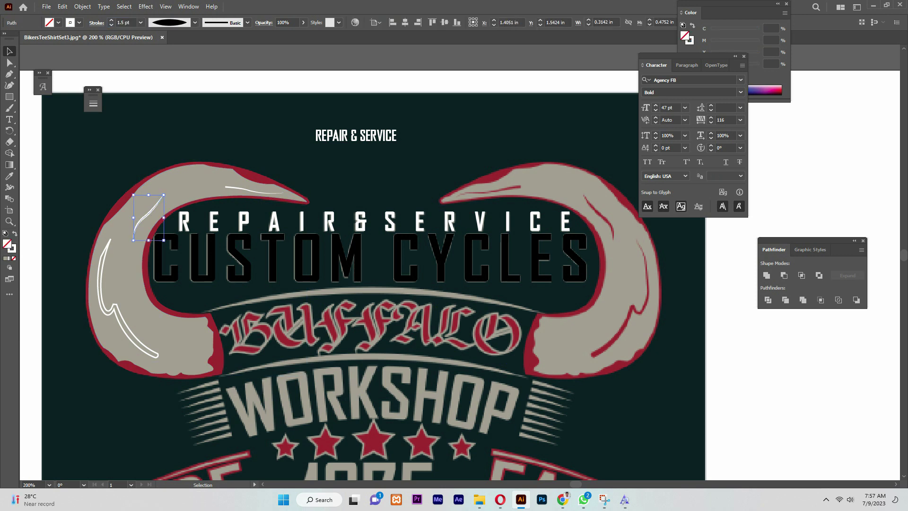
- Match the stroke of the crease near the horn's tip to the short crease's 1.5 pt with the Eyedropper
left_click(234, 188)
key("i")
left_click(144, 217)
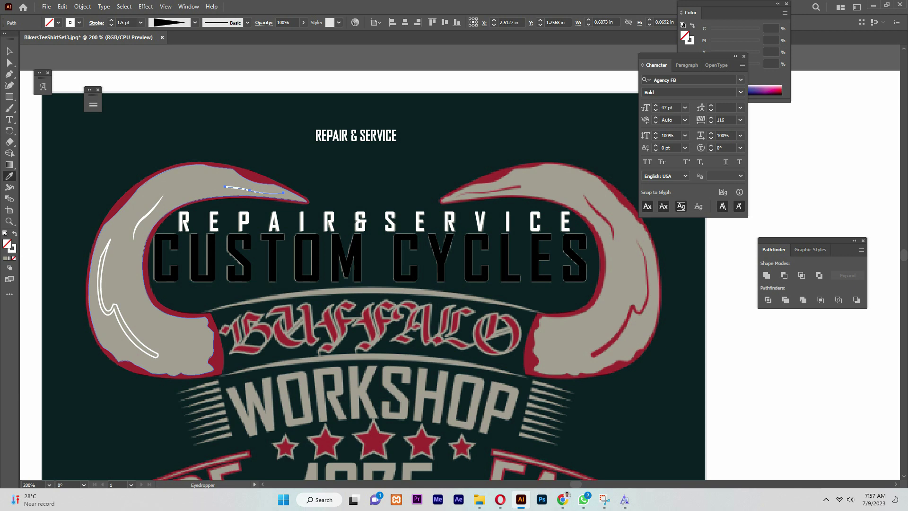
left_click(129, 366)
- Expand the two crease strokes into shapes and colour them with the dark red sampled from the horn's edge
left_click(149, 213, "ctrl")
left_click(230, 187, "shift")
left_click(82, 6)
left_click(156, 131)
key("i")
left_click(122, 201)
key("v")
left_click(116, 154)
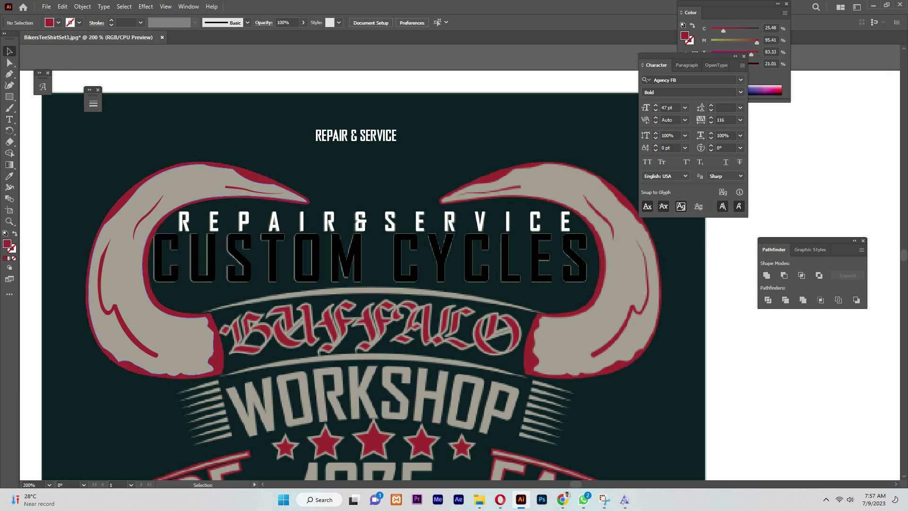
- Reshape the horn's beige inner shape by moving its anchor points along the upper edge and at the tip
left_click(233, 168)
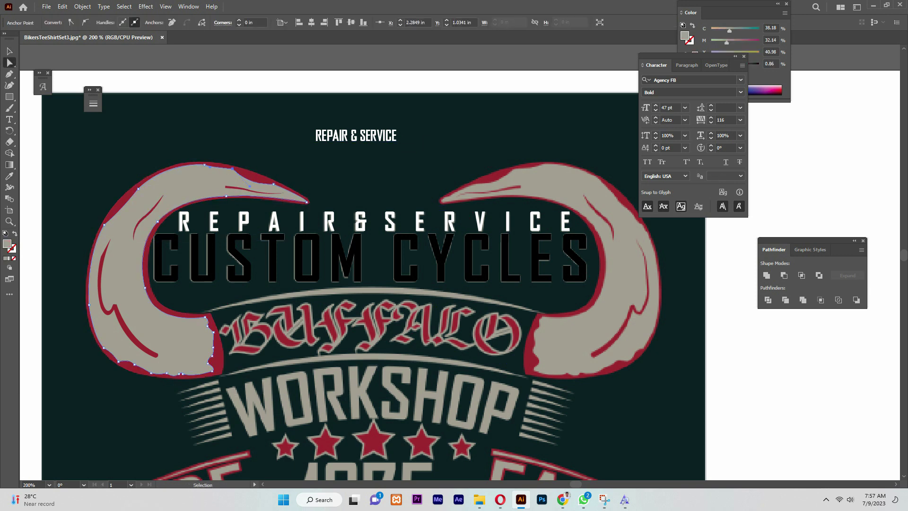
key("ctrl+plus")
left_click_drag(455, 272, 451, 280)
left_click(403, 255)
left_click_drag(402, 265, 399, 275)
left_click(542, 294)
left_click(609, 329)
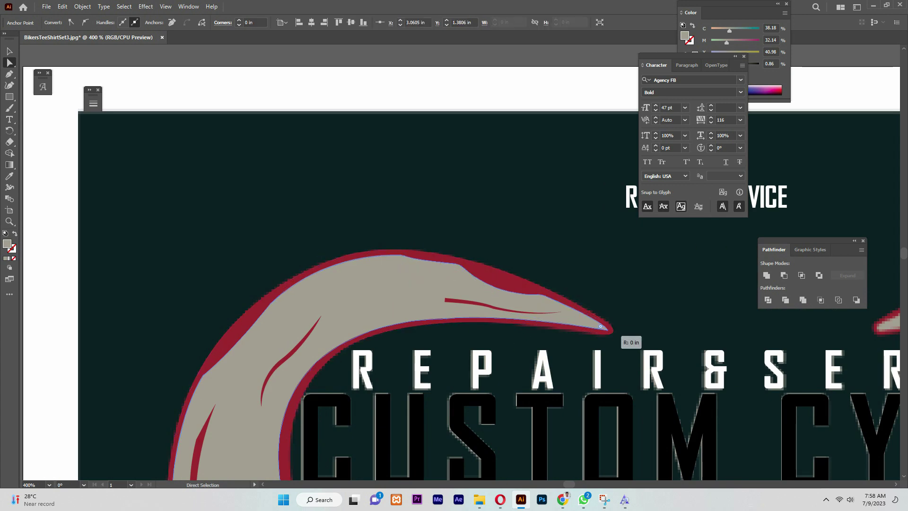
left_click_drag(605, 328, 604, 329)
left_click(598, 347)
- Nudge the beige shape's anchor points inward along the horn's outer curve and jagged lower edge
scroll(425, 284, "down", 3)
left_click(203, 189)
left_click_drag(210, 194, 217, 201)
scroll(217, 201, "down", 1)
left_click(202, 372)
left_click_drag(209, 362, 211, 360)
left_click(231, 400)
left_click_drag(233, 389, 232, 396)
left_click(296, 423)
left_click(327, 422)
left_click_drag(326, 433, 325, 430)
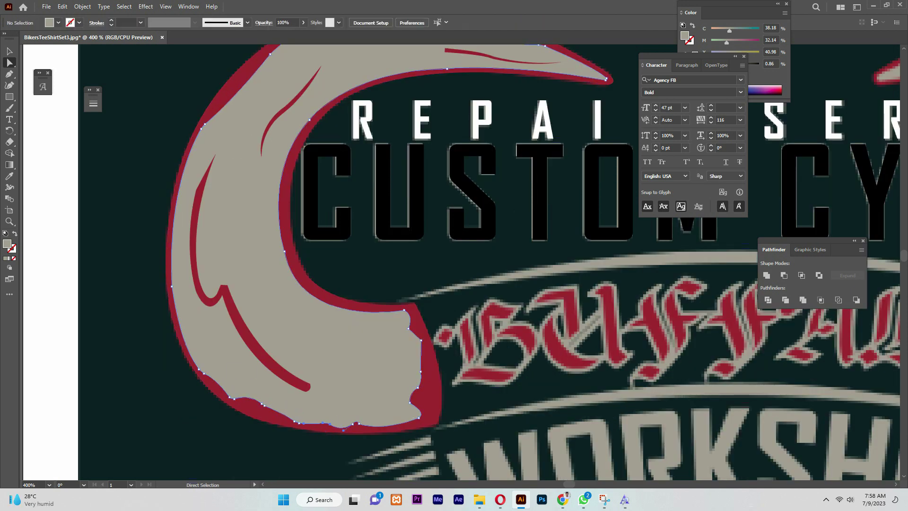
left_click(331, 447)
- Reshape the jagged notches at the horn's base by repositioning the beige shape's anchor points
scroll(331, 447, "down", 1)
scroll(332, 447, "right", 1)
left_click(369, 368)
left_click_drag(362, 362, 359, 361)
left_click(378, 402)
left_click(371, 289)
left_click(374, 290)
left_click(371, 289)
left_click_drag(365, 291, 361, 293)
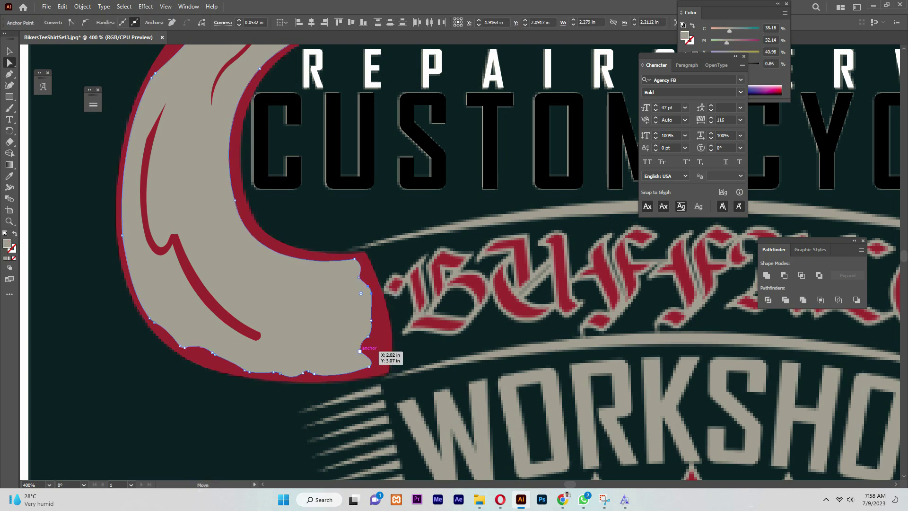
scroll(374, 355, "up", 1)
left_click(371, 354)
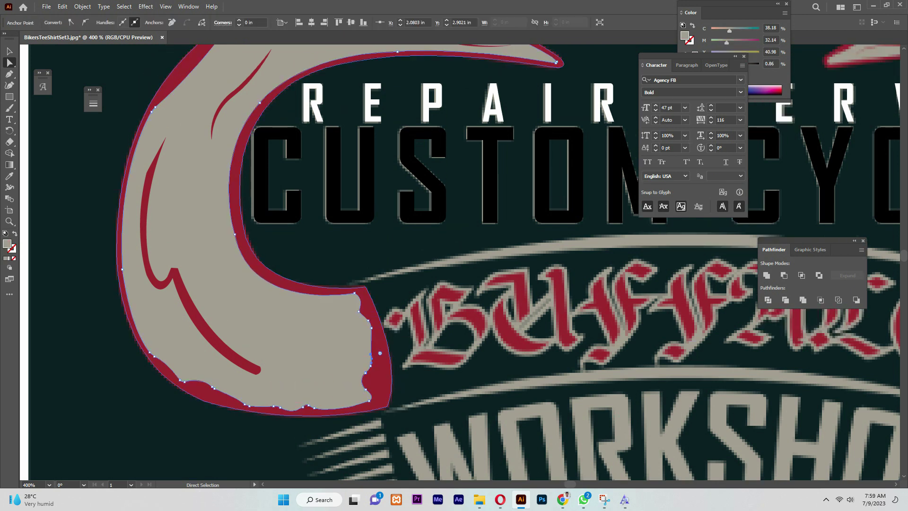
left_click(372, 326)
left_click(396, 316)
left_click(359, 311)
left_click_drag(368, 307, 349, 306)
left_click(355, 293)
left_click(396, 303)
- Group the traced horn's shapes, reflect a copy vertically and place it over the opposite horn in the artwork
key("ctrl+minus")
key("ctrl+minus")
key("ctrl+minus")
left_click_drag(520, 231, 316, 205)
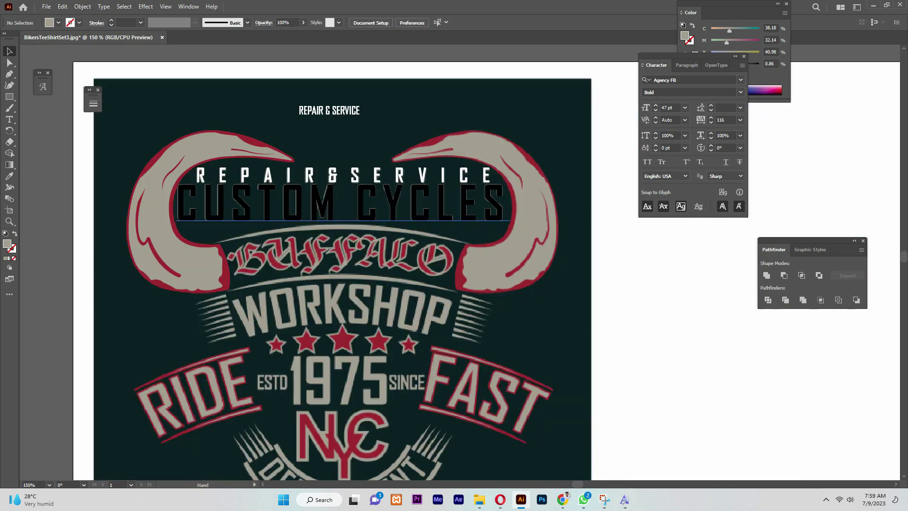
left_click(259, 152)
left_click(218, 144, "shift")
left_click(140, 218, "shift")
right_click(213, 256)
left_click(236, 331)
right_click(196, 265)
mouse_move(246, 390)
left_click(326, 425)
left_click(590, 317)
left_click_drag(186, 142, 454, 142)
key("ctrl+shift+a")
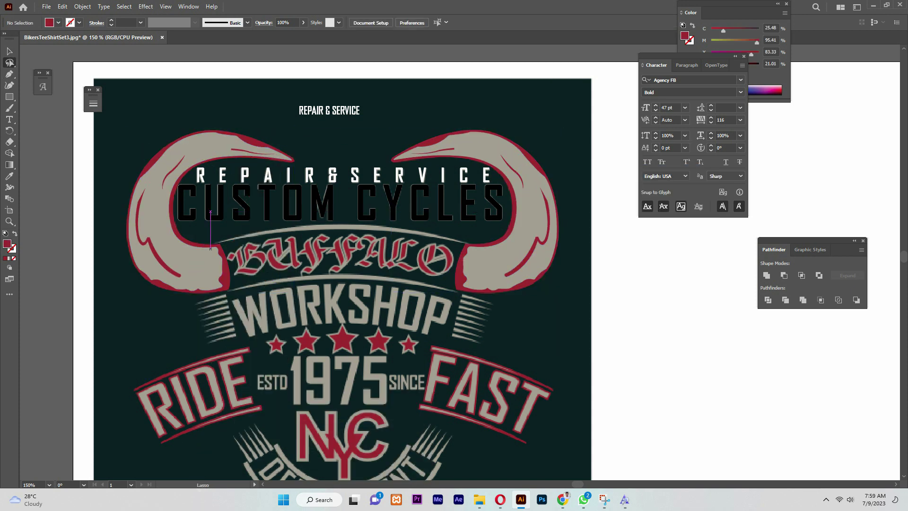
- Draw the arc above BUFFALO with the Pen tool as a dark red 4 pt stroke with Width Profile 1
left_click(214, 243)
left_click_drag(468, 243, 580, 272)
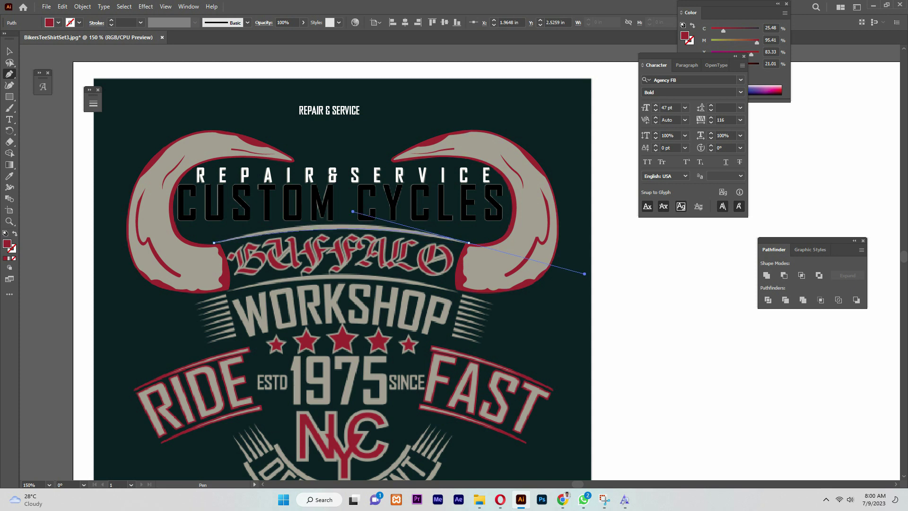
key("shift+x")
key("v")
left_click(195, 22)
left_click(174, 47)
left_click(92, 228)
- Duplicate the tapered arc straight down onto the curved line between BUFFALO and WORKSHOP
scroll(93, 229, "down", 3)
left_click_drag(342, 126, 342, 175)
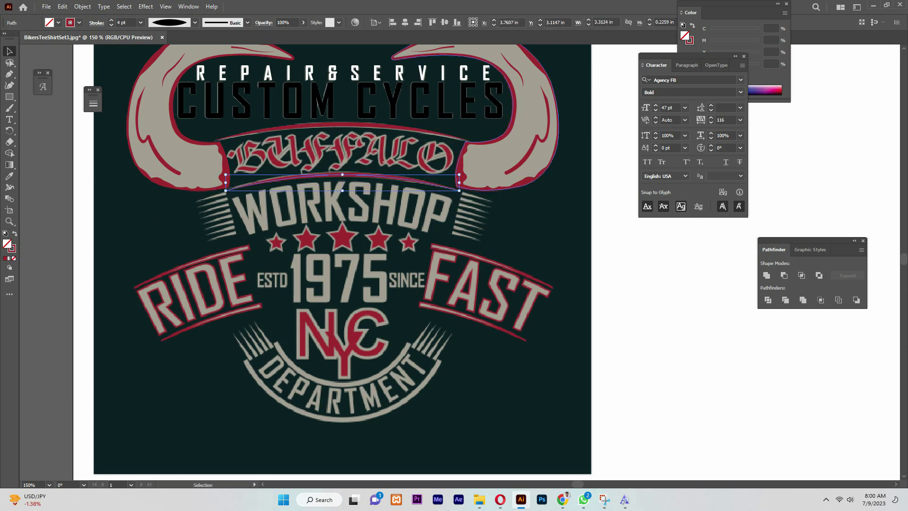
key("ctrl+shift+a")
- Add the text BUFFALO beside the artwork and set its font to PaladinFLF
key("t")
left_click(471, 350)
type("BU")
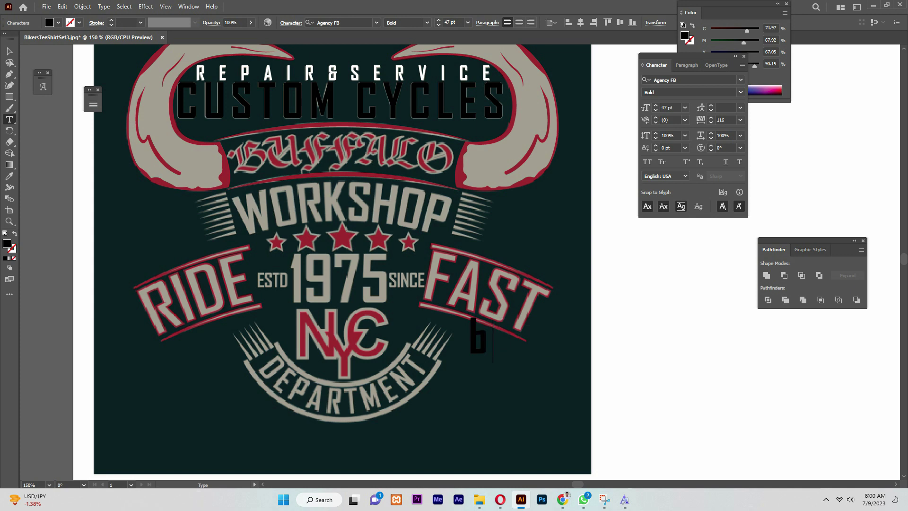
type("FFALO")
key("Escape")
scroll(374, 265, "up", 1)
left_click(341, 22)
type("pala")
left_click(331, 83)
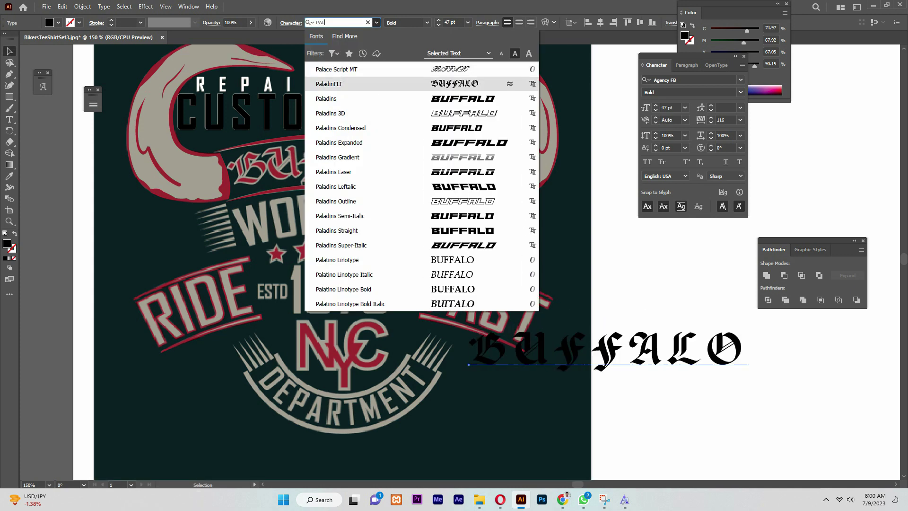
- Move the BUFFALO text down beside DEPARTMENT and set its tracking to 0
left_click_drag(610, 347, 519, 417)
left_click(740, 120)
left_click(750, 195)
- Draw a black-stroked arc along the baseline of the artwork's BUFFALO and move it to the empty area beside the artwork
key("p")
left_click(231, 186)
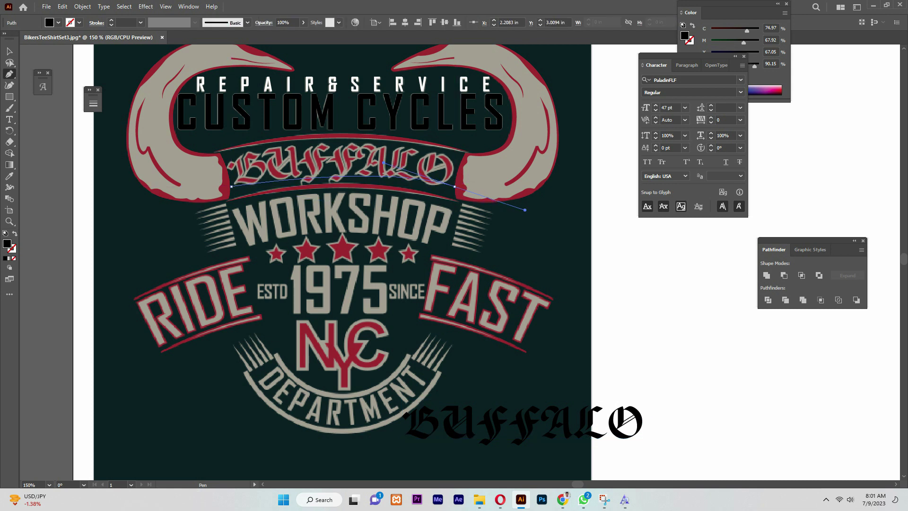
left_click_drag(525, 210, 525, 210)
left_click(15, 233)
left_click(9, 51)
left_click_drag(329, 177, 683, 312)
mouse_move(683, 312)
left_mouse_down()
mouse_move(592, 303)
mouse_move(640, 301)
left_mouse_up()
left_click(592, 340)
- Place the BUFFALO text over the original lettering and reduce its size to 43 pt
left_click_drag(426, 416, 253, 158)
left_click(656, 110)
left_click(655, 110)
left_click(655, 109)
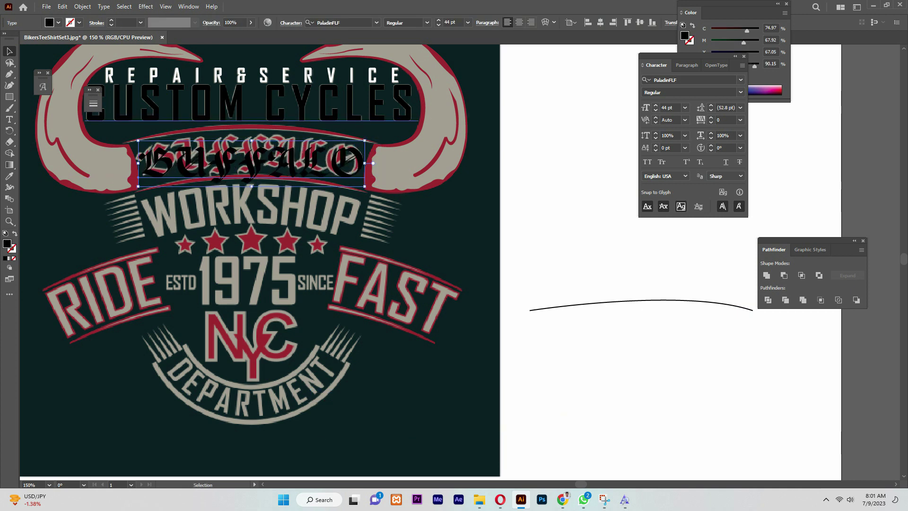
left_click(656, 110)
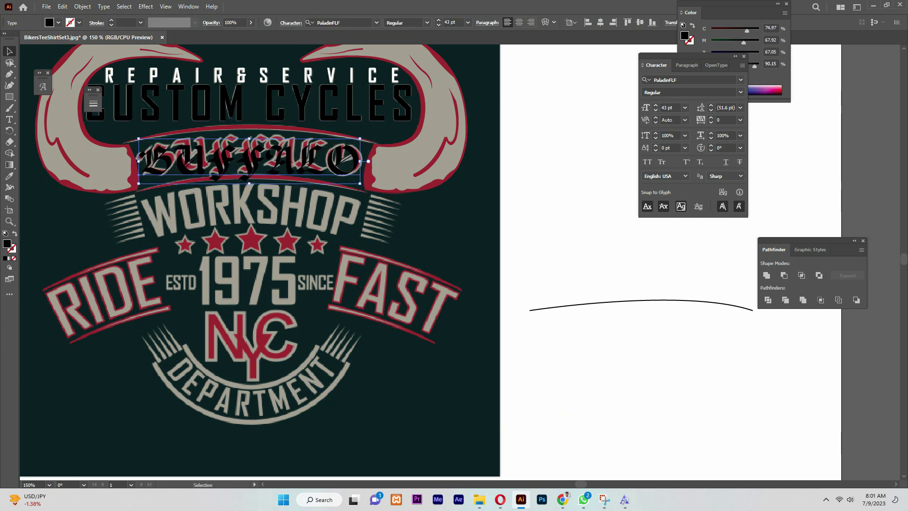
- Warp the BUFFALO text with a horizontal Arc bend of 10%
left_click(146, 6)
mouse_move(156, 127)
left_click(272, 128)
type("12")
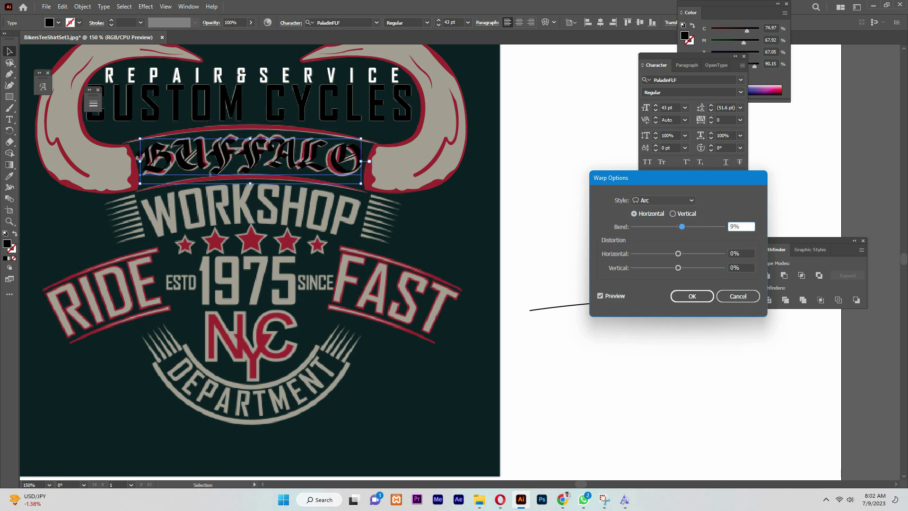
key("Tab")
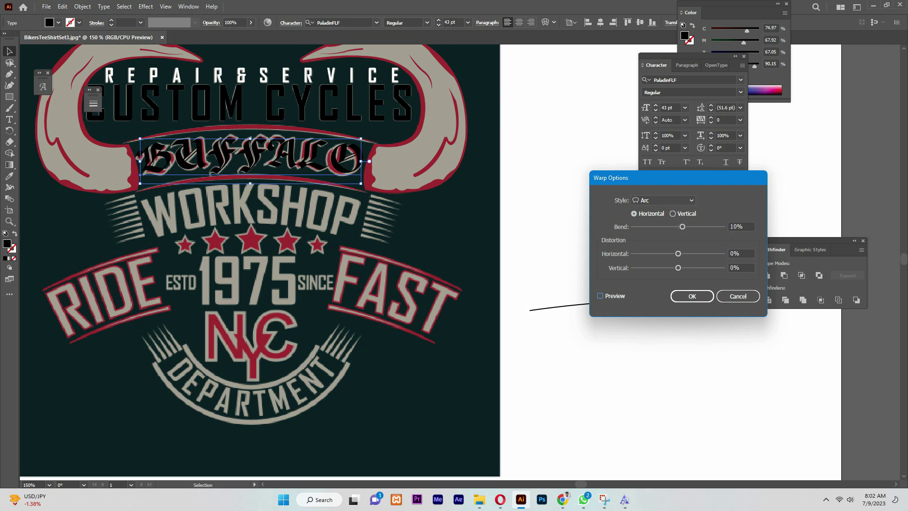
key("Return")
- Fit the BUFFALO text to the original lettering's width by setting its tracking to -7
left_click(711, 122)
left_click(711, 123)
left_click(711, 123)
left_click(711, 117)
left_click(711, 118)
left_click(579, 163)
left_click(284, 158)
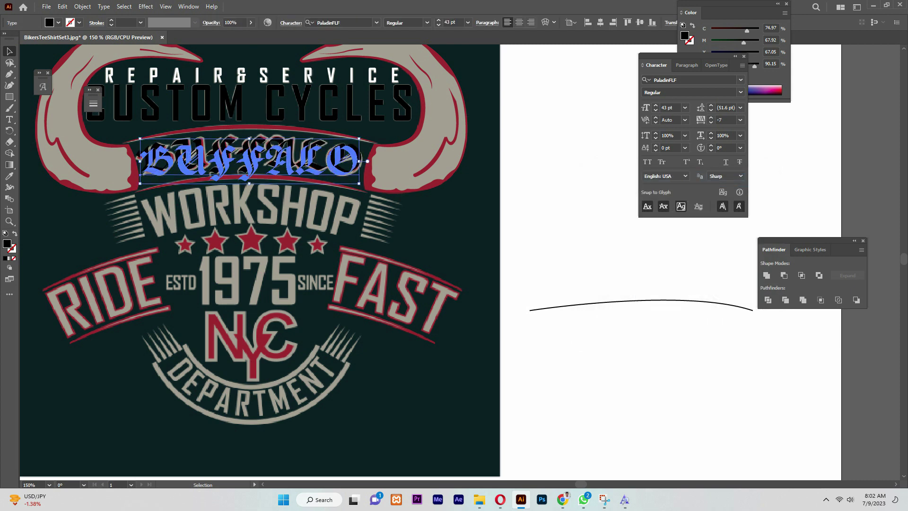
- Colour the CUSTOM CYCLES text with the beige sampled from the horn
left_click(350, 107)
key("i")
left_click(426, 107)
- Colour the BUFFALO text with the dark red sampled from the horn's edge
key("v")
left_click(282, 154)
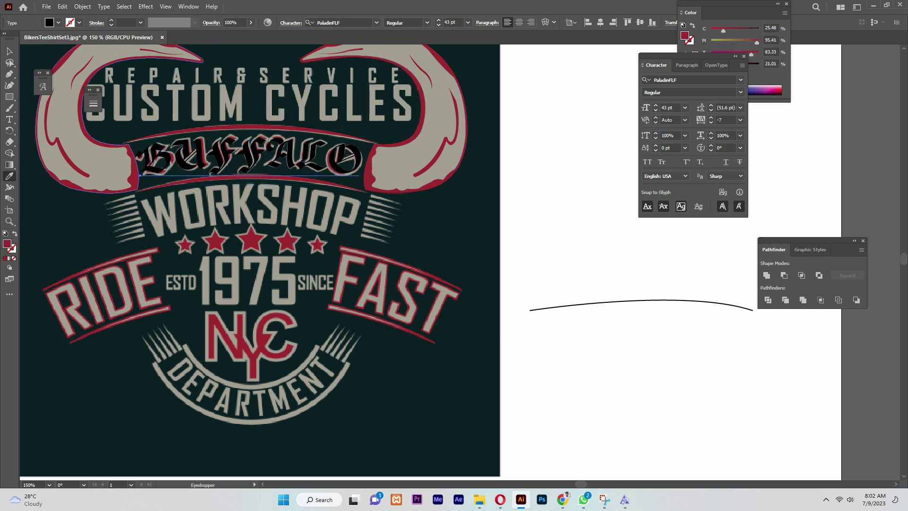
left_click(135, 166)
left_click(10, 51)
key("ctrl+shift+o")
left_click(83, 7)
left_click(107, 130)
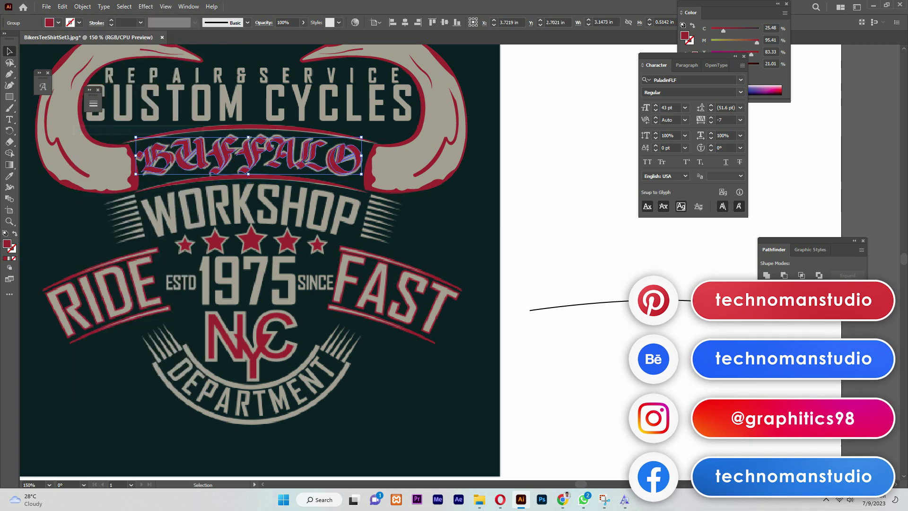
key("ctrl+z")
key("ctrl+z")
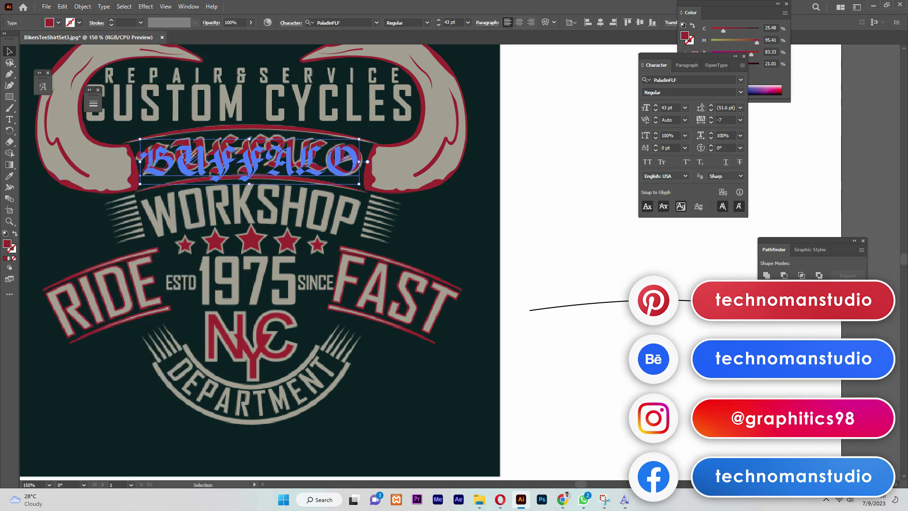
- Convert the BUFFALO text to outlines and expand its arc warp into plain shapes
right_click(262, 161)
left_click(300, 257)
left_click(82, 7)
left_click(114, 130)
left_click(83, 7)
mouse_move(118, 236)
left_click(236, 262)
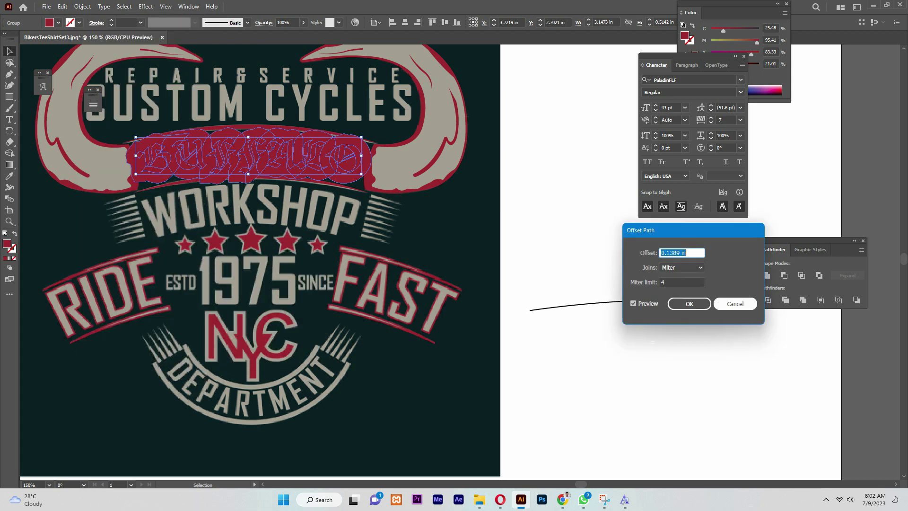
left_click(735, 304)
- Show the rulers and change the document units to pixels
key("ctrl+r")
right_click(468, 49)
left_click(492, 54)
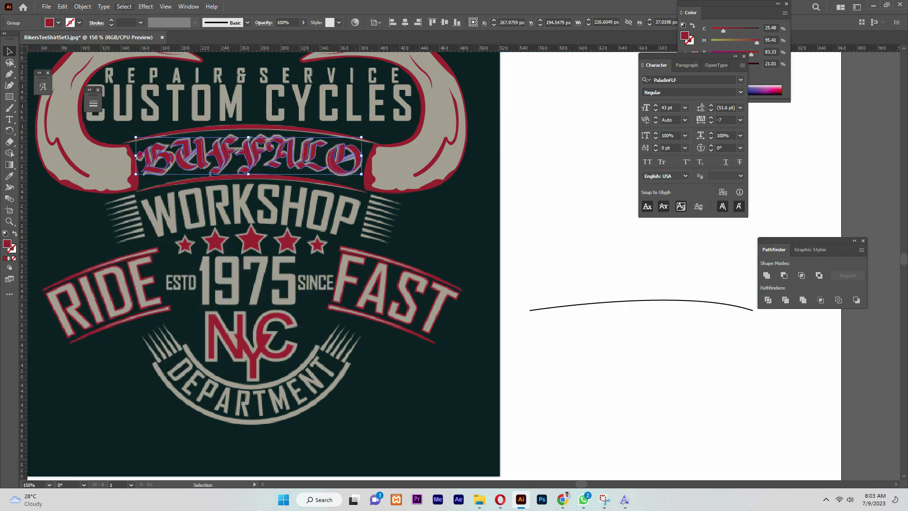
- Create an offset path of 1.5 px with Miter joins around the BUFFALO lettering
left_click(82, 6)
mouse_move(118, 236)
left_click(236, 262)
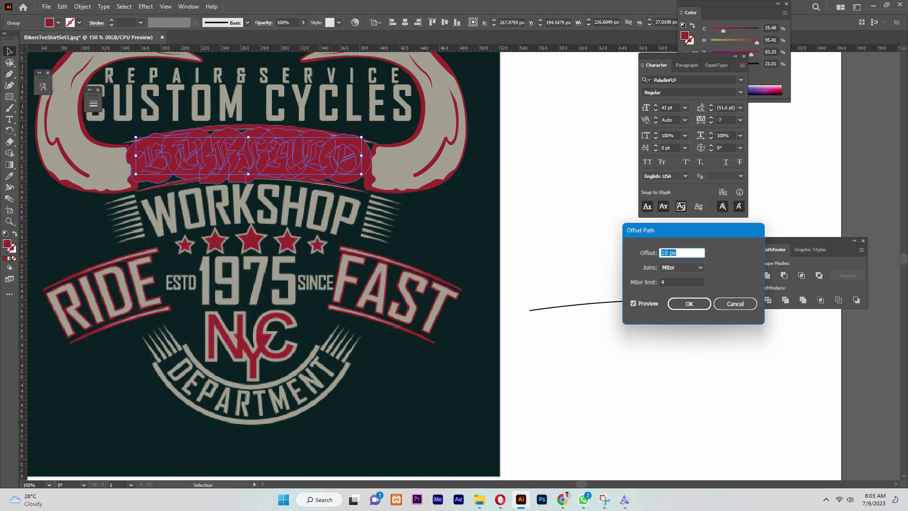
type("1")
key("Tab")
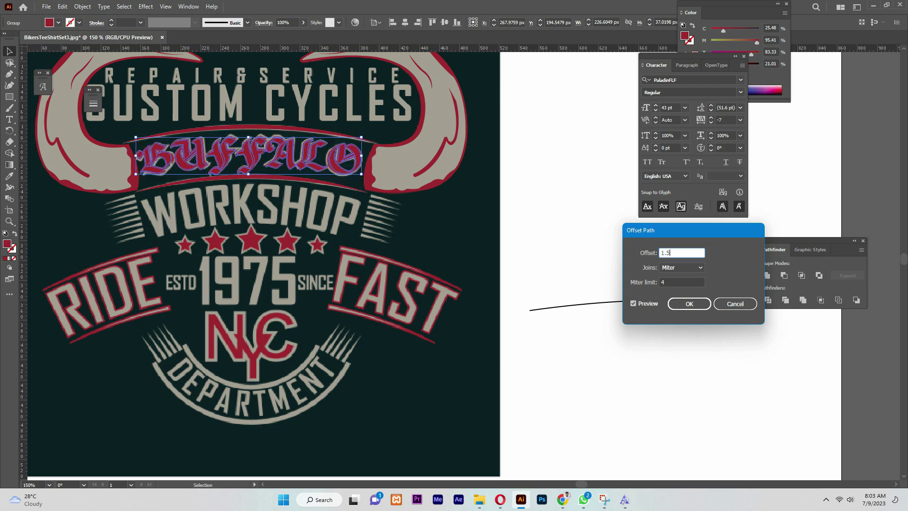
key("Tab")
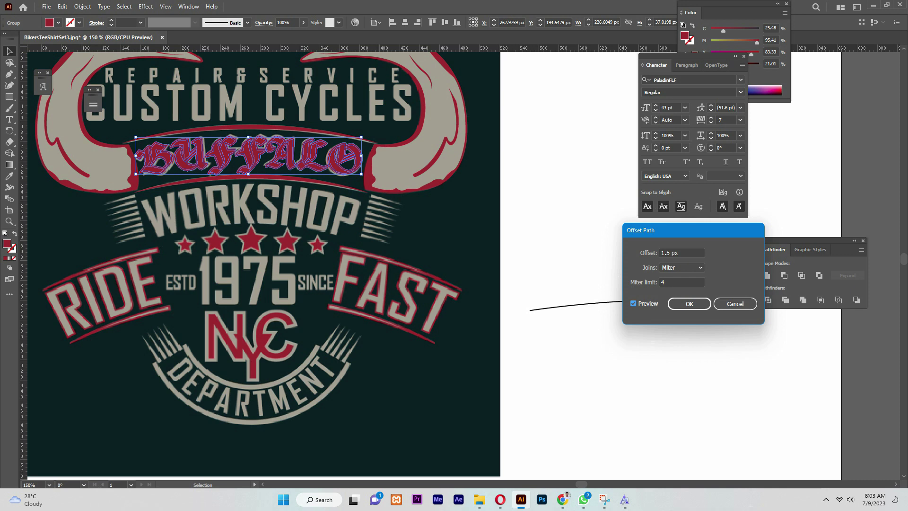
key("Return")
- Colour the offset outline around BUFFALO with the beige sampled from the horn
key("i")
left_click(447, 138)
key("v")
left_click(558, 166)
- Expand the two tapered arcs above and below BUFFALO into shapes and colour them with the horn's beige
scroll(387, 265, "down", 3)
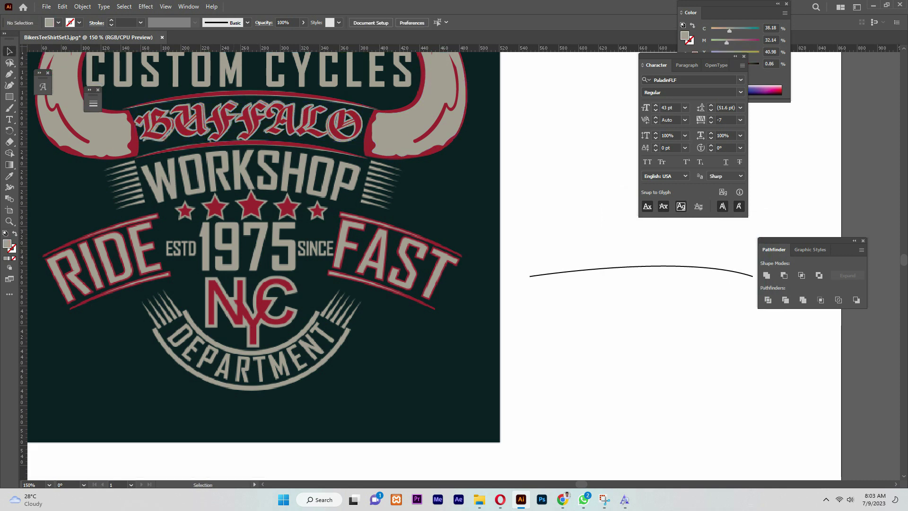
left_click(300, 145)
left_click(299, 96, "shift")
left_click(83, 6)
left_click(114, 130)
key("i")
left_click(404, 131)
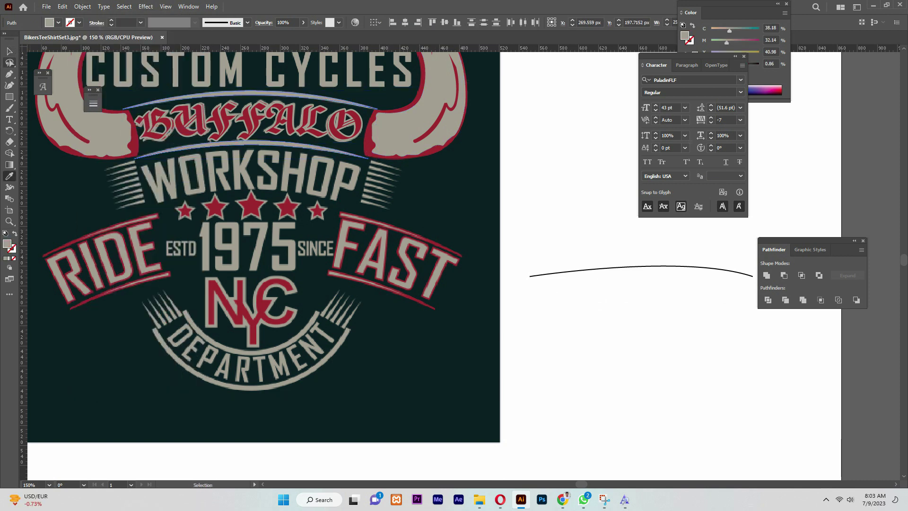
- Add the text WORKSHOP in the empty area beside the artwork
scroll(386, 259, "down", 2)
key("t")
left_click(526, 316)
type("wor")
key("BackSpace")
key("BackSpace")
key("BackSpace")
type("WOR")
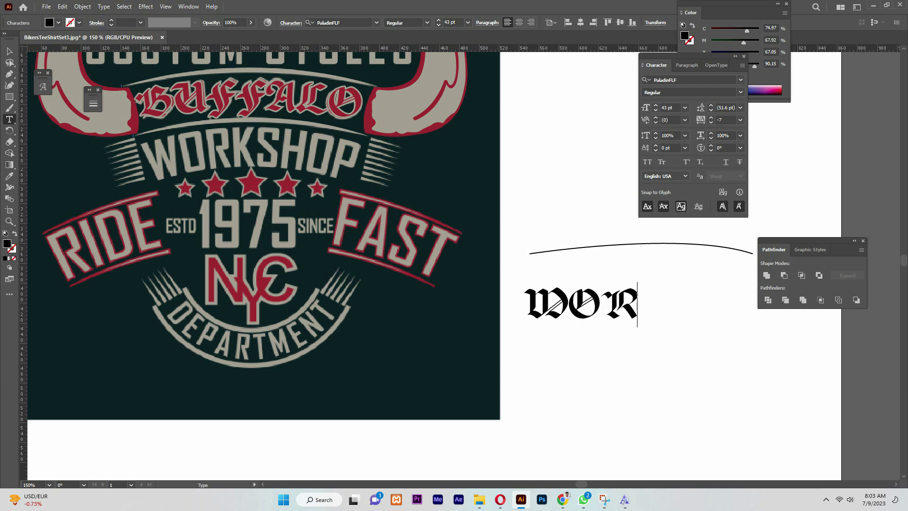
type("KSHOP")
key("Escape")
- Match the WORKSHOP text to the font and colour of CUSTOM CYCLES with the Eyedropper
scroll(232, 109, "up", 2)
left_click(231, 106)
left_click(672, 362)
key("i")
left_click(397, 106)
key("v")
- Place the WORKSHOP text over the original word and tint it pink by raising its magenta to 69%
left_click_drag(676, 358, 303, 220)
left_click(744, 42)
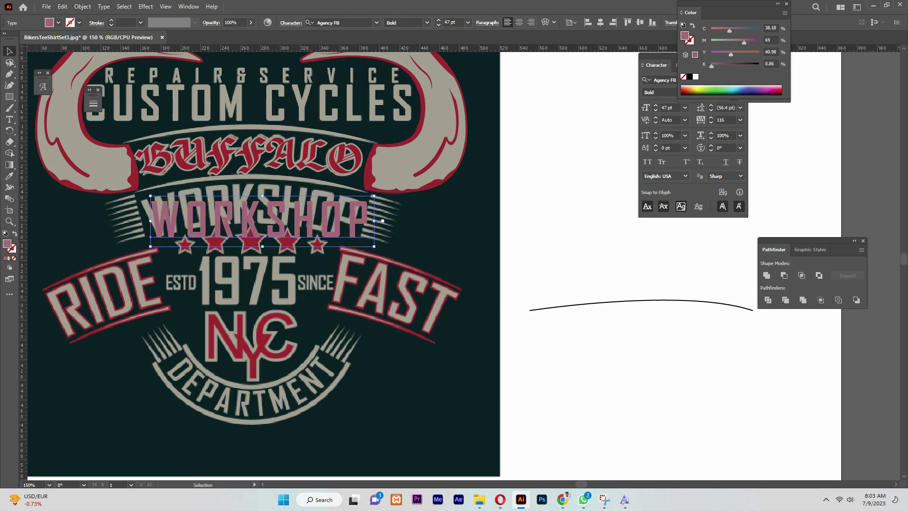
- Move the pink WORKSHOP text off the lettering and draw a stroked, unfilled arc along the base of the original WORKSHOP
left_click_drag(302, 220, 567, 354)
key("p")
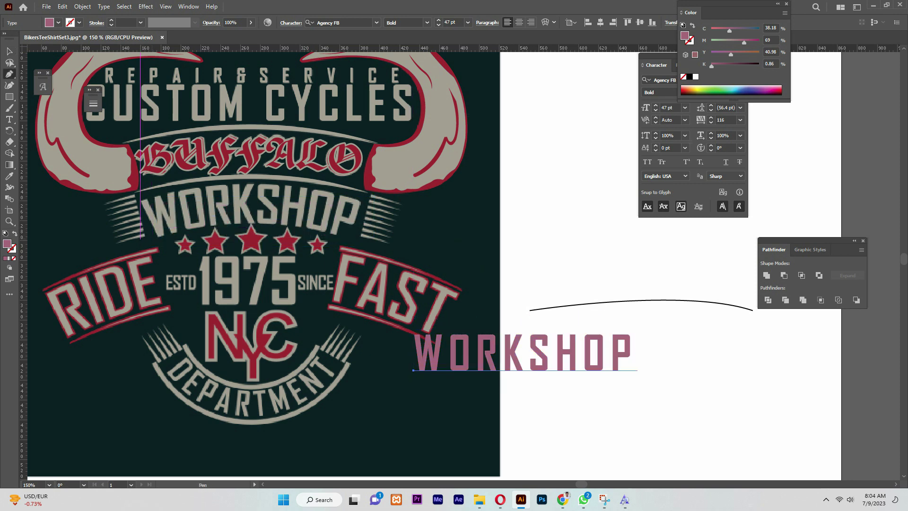
left_click(140, 244)
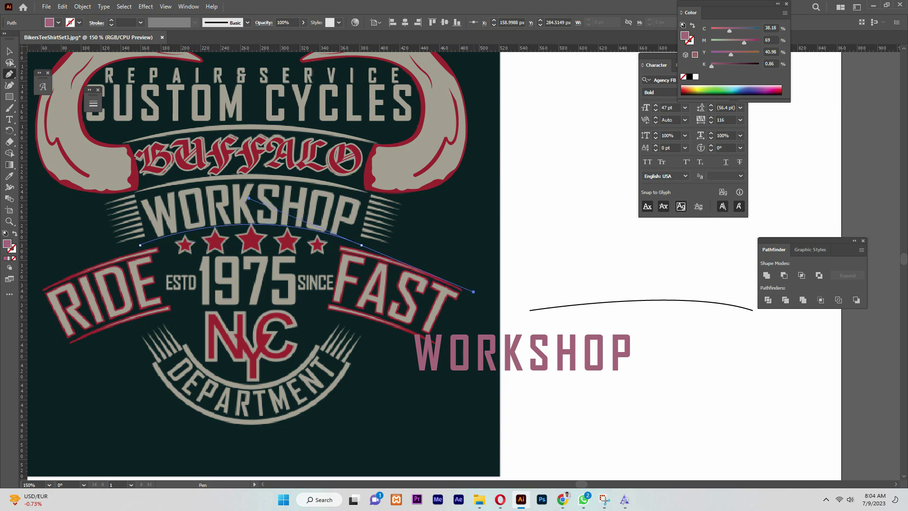
left_click_drag(475, 291, 475, 292)
key("shift+x")
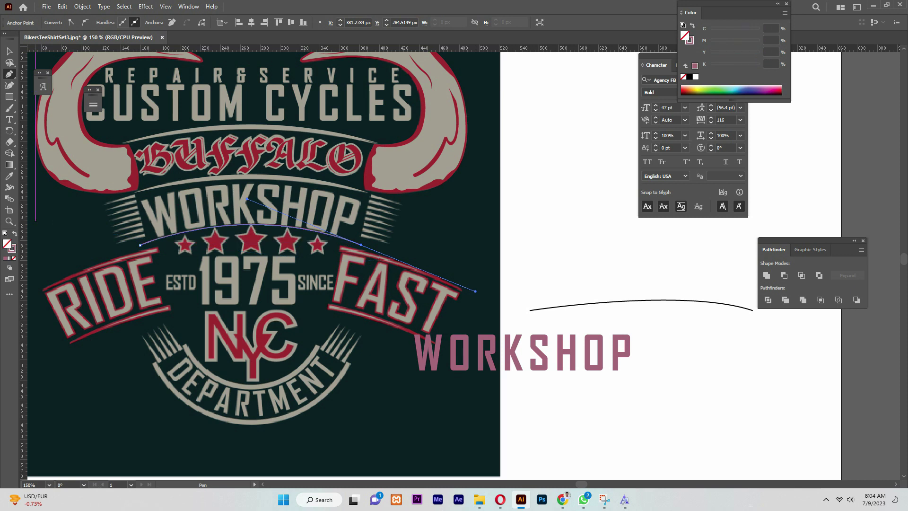
key("ctrl+shift+a")
- Add the text WORKSHOP along the new arc
key("t")
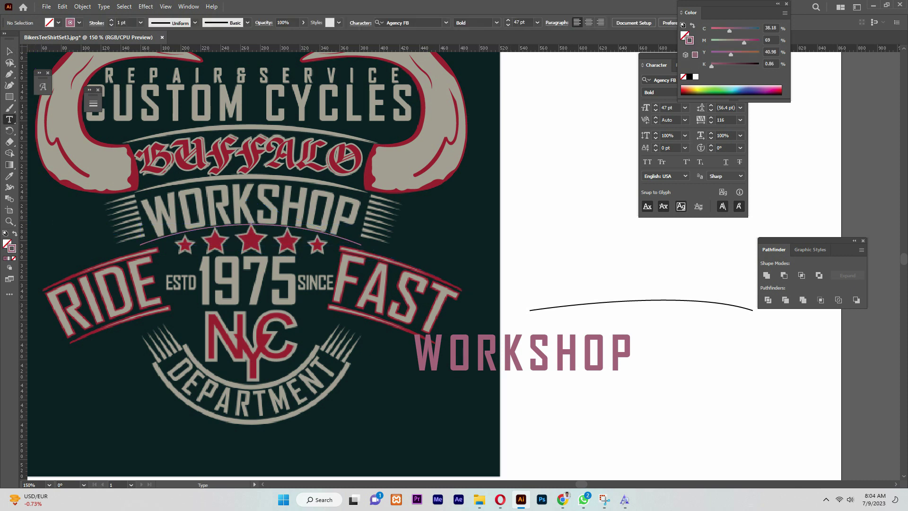
left_click(142, 244)
type("W")
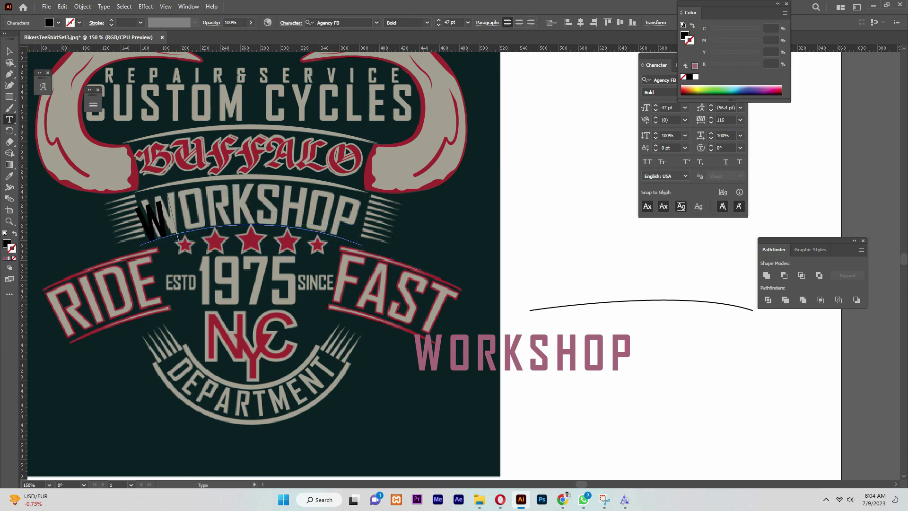
type("ORKSHOP")
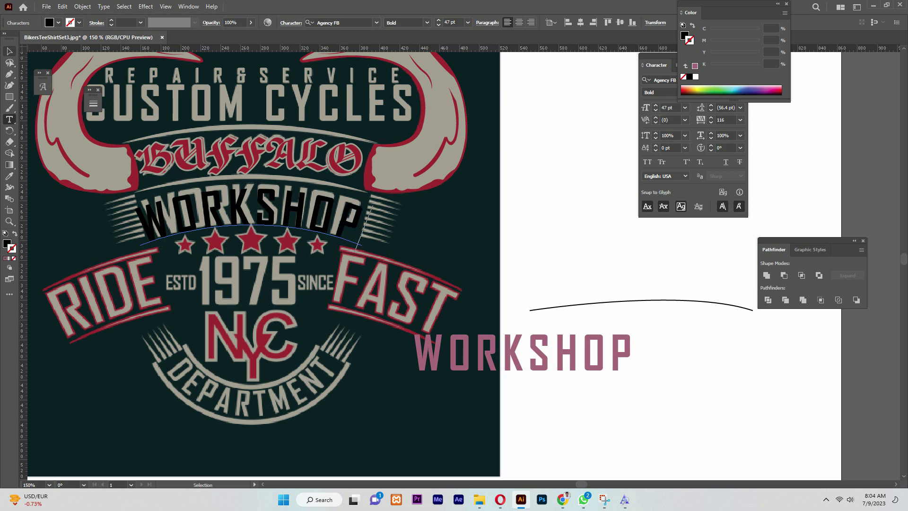
key("Escape")
- Set the curved WORKSHOP text's tracking to 0 and its font size to 55 pt
left_click(740, 121)
left_click(751, 195)
key("Up")
key("Up")
key("Up")
key("Up")
key("Up")
key("Up")
key("Up")
key("Up")
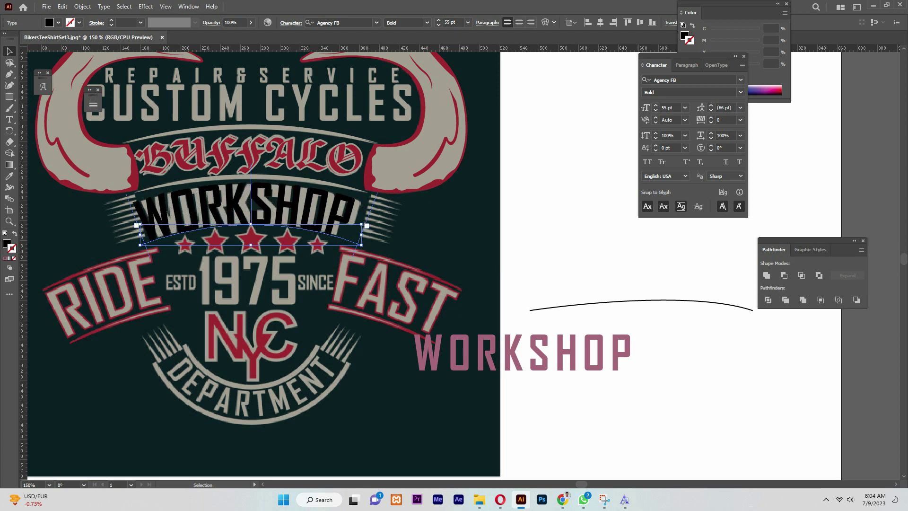
- Nudge the curved WORKSHOP text over the original lettering and set its tracking to 9
key("Right")
key("Right")
key("Up")
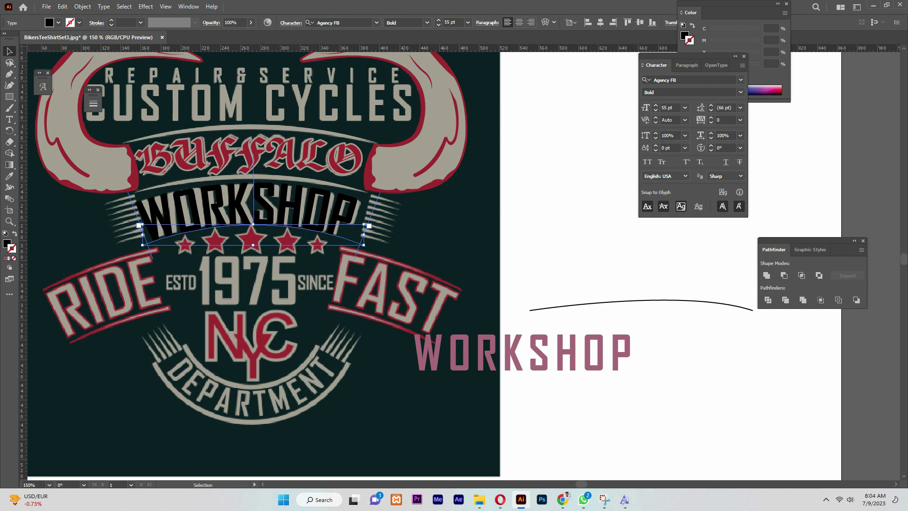
scroll(721, 120, "up", 9)
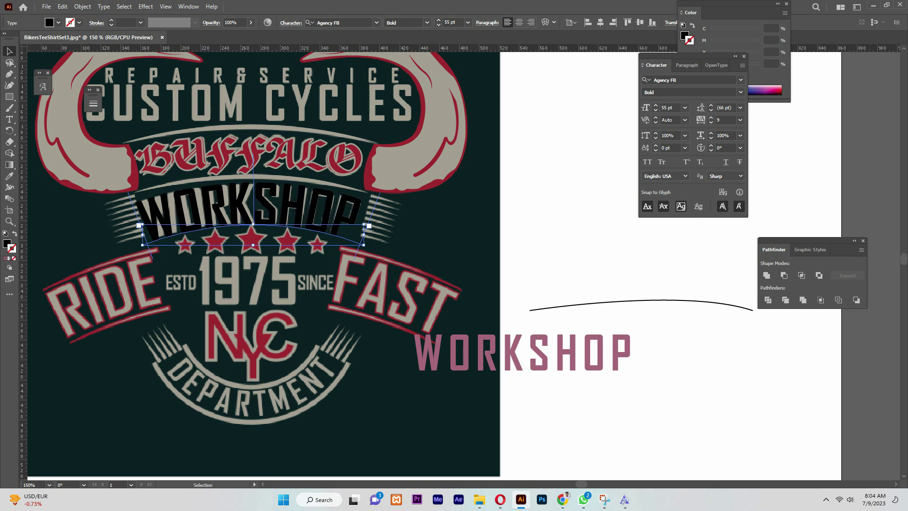
- Convert the curved WORKSHOP to outlines, adjust its fit over the original and colour it with the horn's beige
key("ctrl+shift+o")
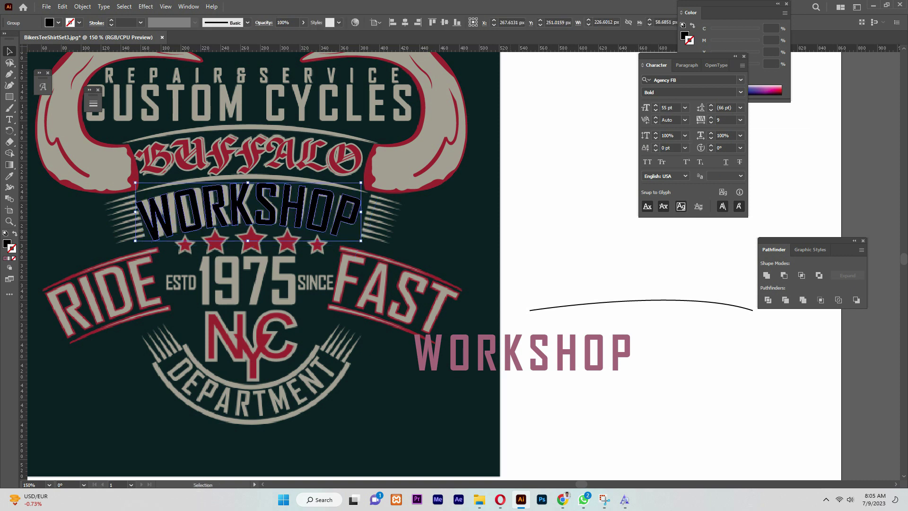
left_click_drag(365, 240, 364, 242)
key("Left")
key("i")
left_click(402, 163)
key("v")
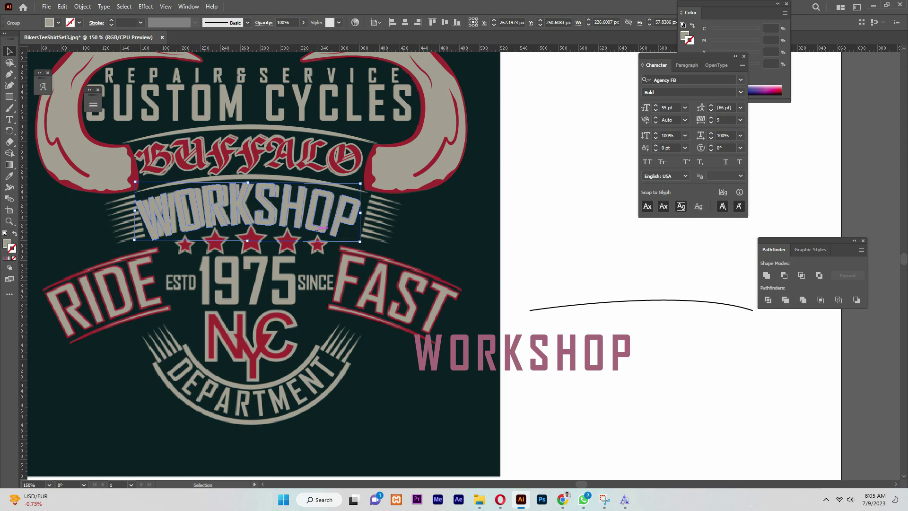
key("ctrl+shift+a")
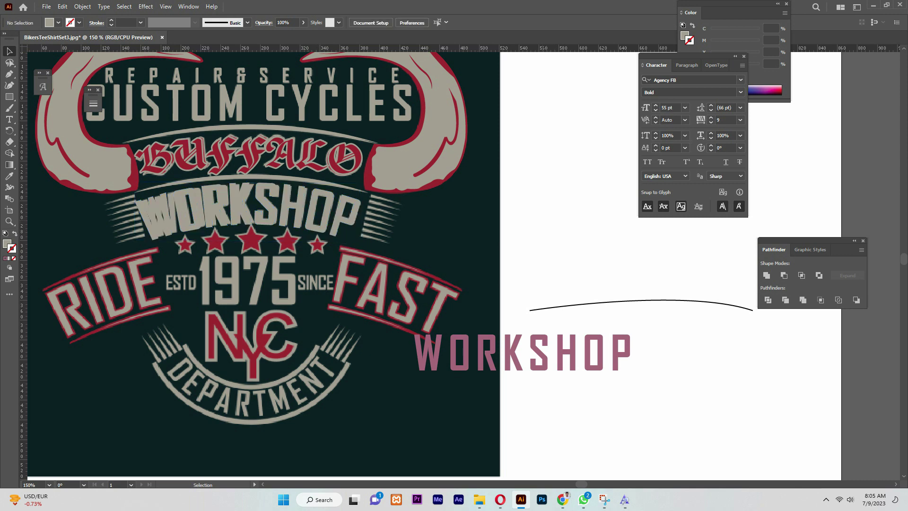
- Undo the outlining, formatting and text of the curved WORKSHOP back to the bare arc
key("ctrl+z")
key("ctrl+z")
key("ctrl+z")
key("ctrl+z")
key("ctrl+z")
key("ctrl+z")
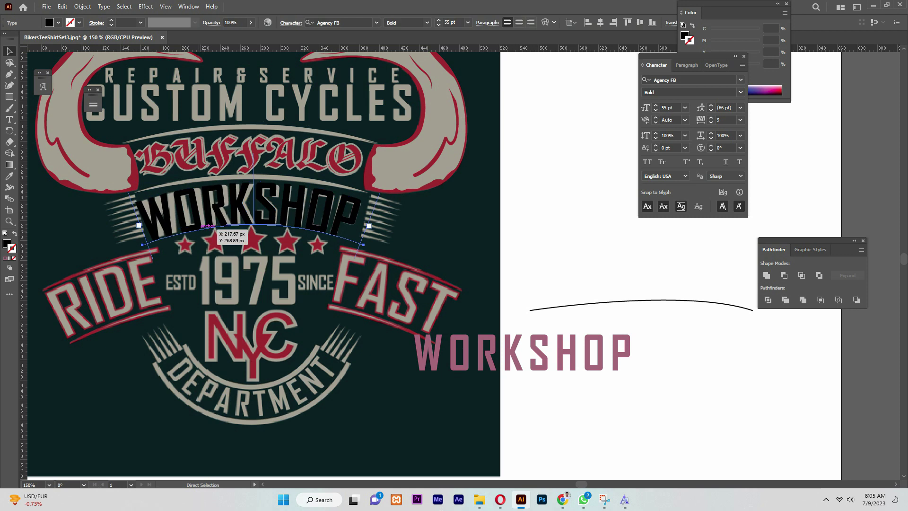
key("ctrl+z")
key("ctrl+z")
key("ctrl+z")
key("ctrl+z")
key("ctrl+z")
key("ctrl+z")
key("ctrl+z")
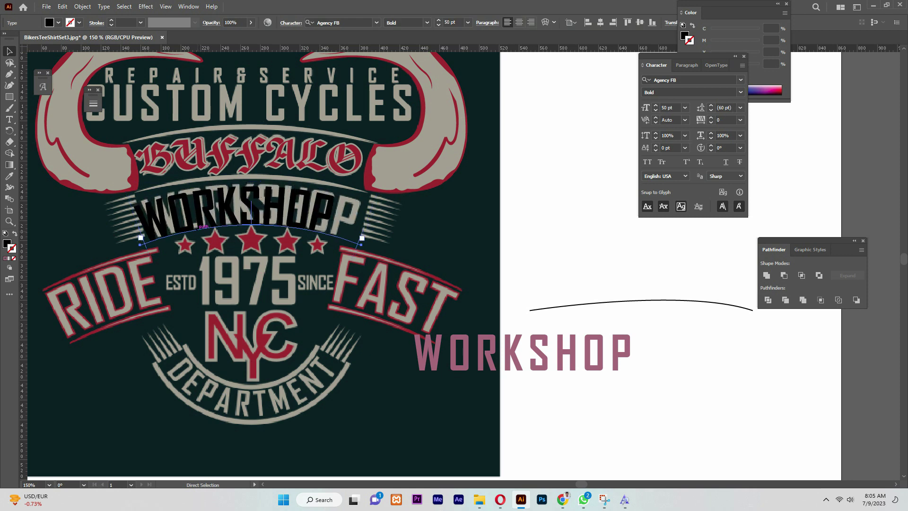
key("ctrl+z")
key("ctrl+z")
key("ctrl+z")
key("ctrl+z")
key("ctrl+z")
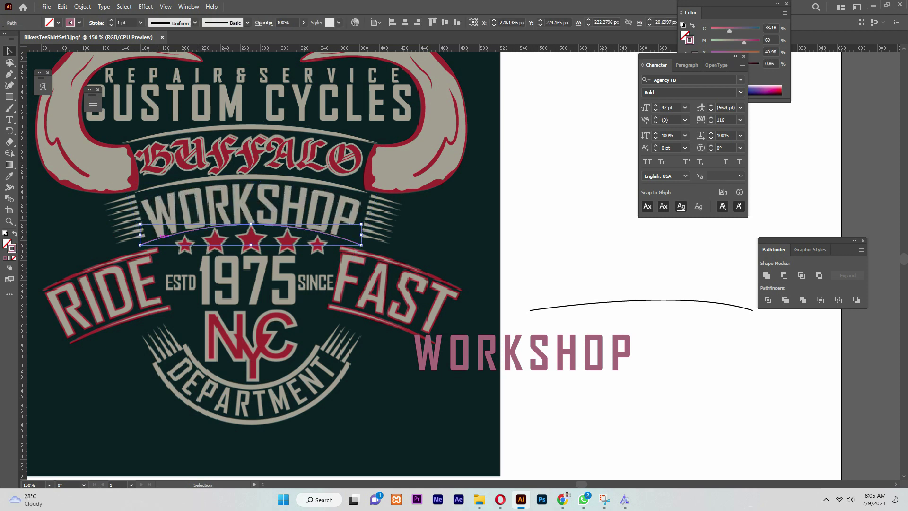
- Enter WORKSHOP again as text running along the arc
type("W")
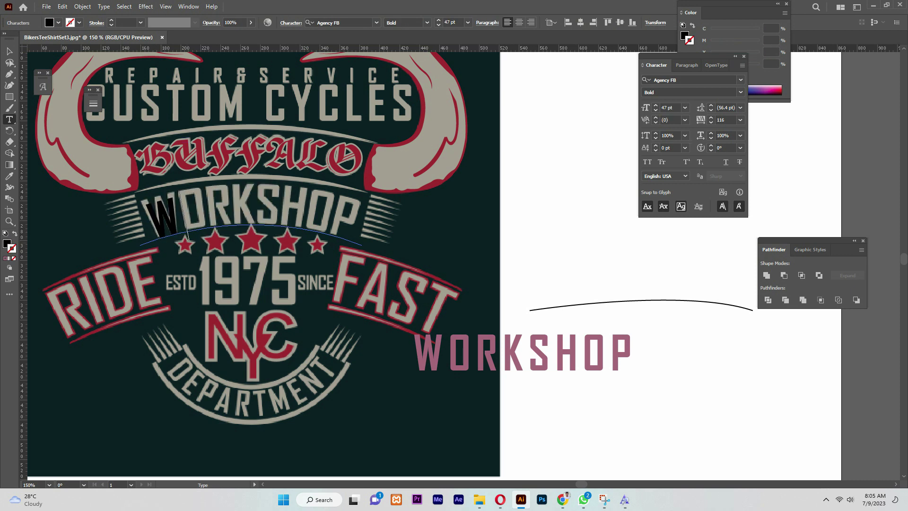
type("ORKSHOP")
key("BackSpace")
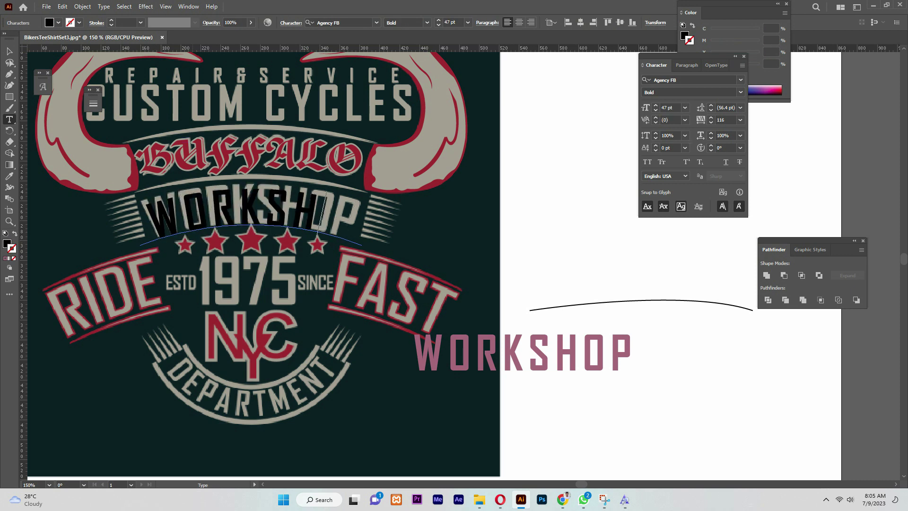
type("O")
key("Escape")
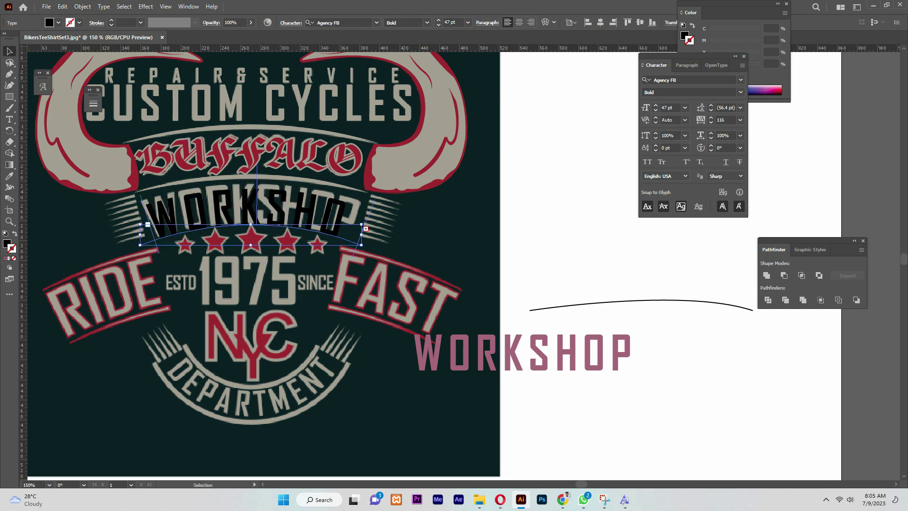
- Set the retyped WORKSHOP text's tracking to 0 and its font size to 53 pt
left_click(740, 121)
left_click(751, 194)
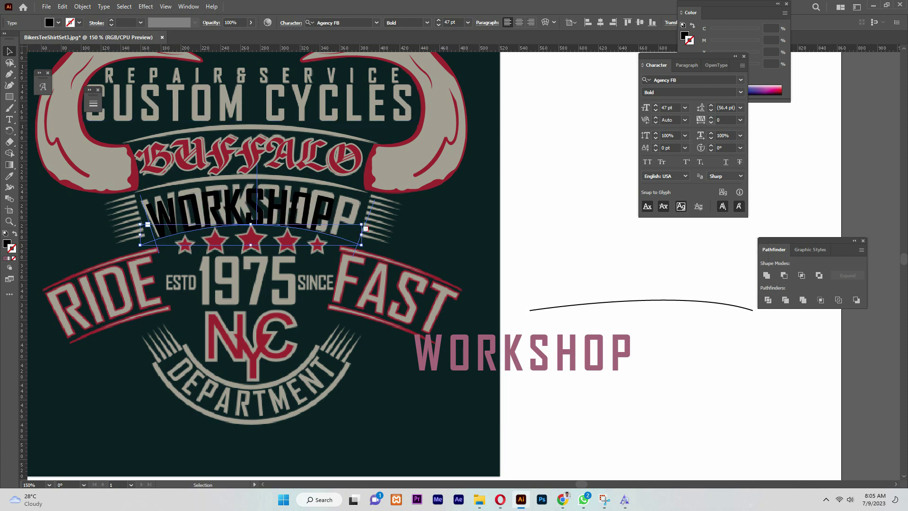
left_click(656, 106)
left_click(655, 105)
left_click(656, 106)
left_click(655, 105)
left_click(655, 106)
left_click(656, 106)
left_click(656, 105)
left_click(656, 110)
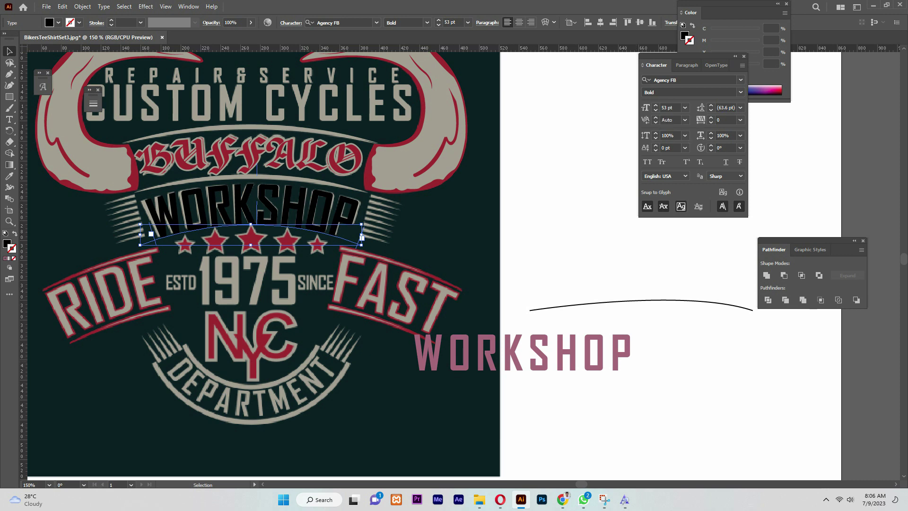
- Extend the left end of the WORKSHOP arc slightly outward and down with Direct Selection
key("a")
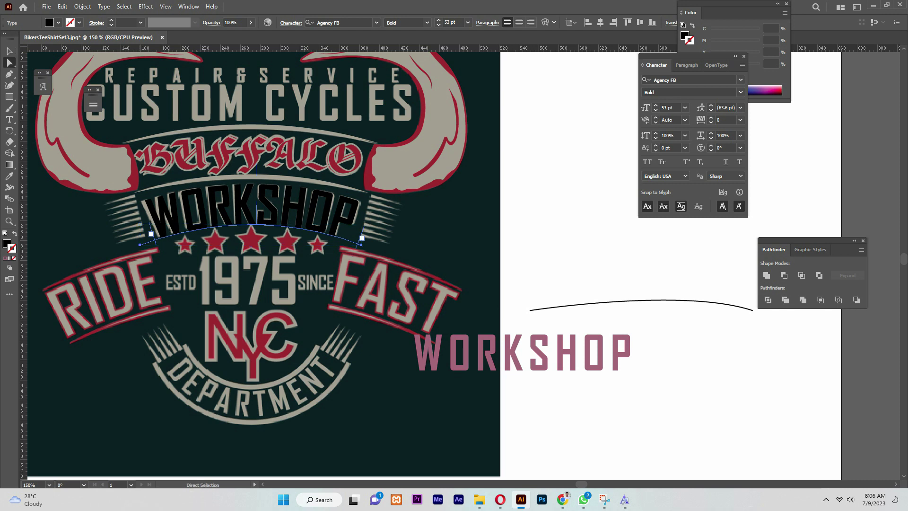
left_click_drag(140, 245, 135, 247)
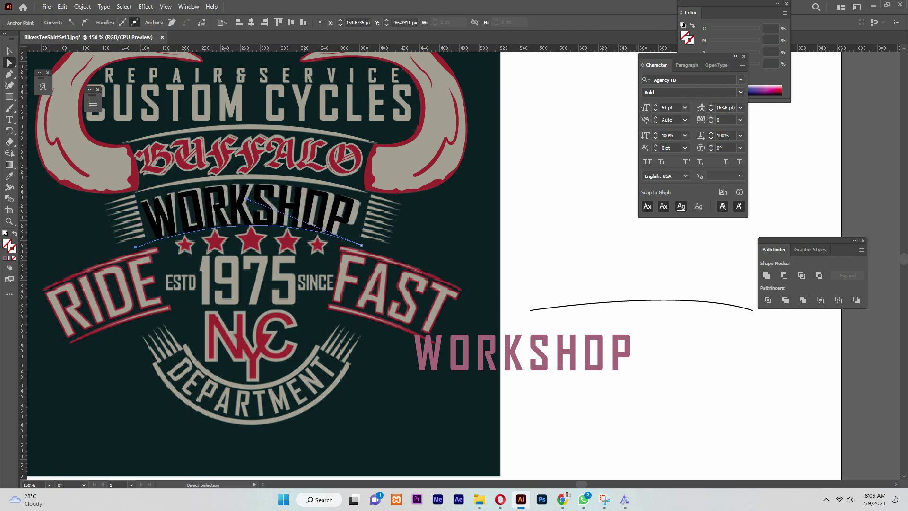
key("v")
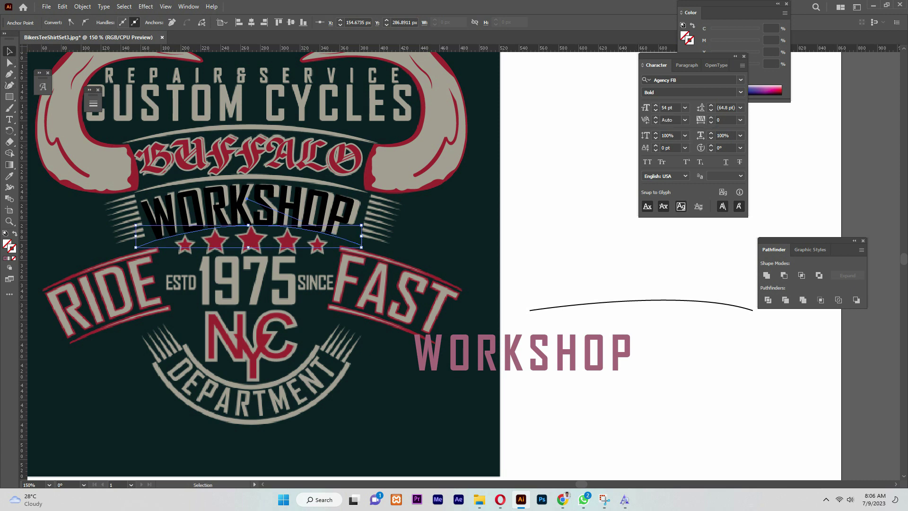
- Fit the curved WORKSHOP text to the original with a 54 pt font size and tracking of 5
left_click(287, 216)
left_click(655, 106)
left_click(656, 105)
left_click(656, 109)
left_click(711, 118)
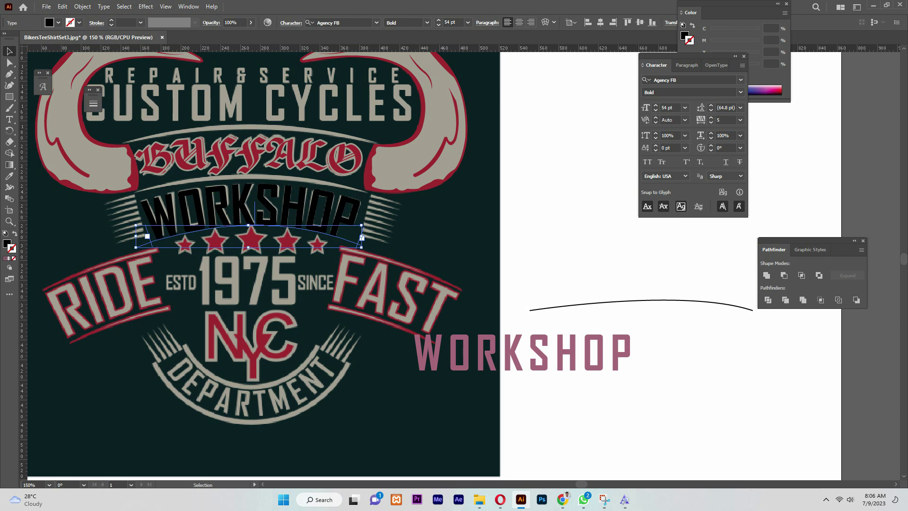
left_click(587, 146)
- Trace the topmost thin line left of WORKSHOP as a straight black-stroked path without fill
key("ctrl+equal")
scroll(463, 265, "left", 5)
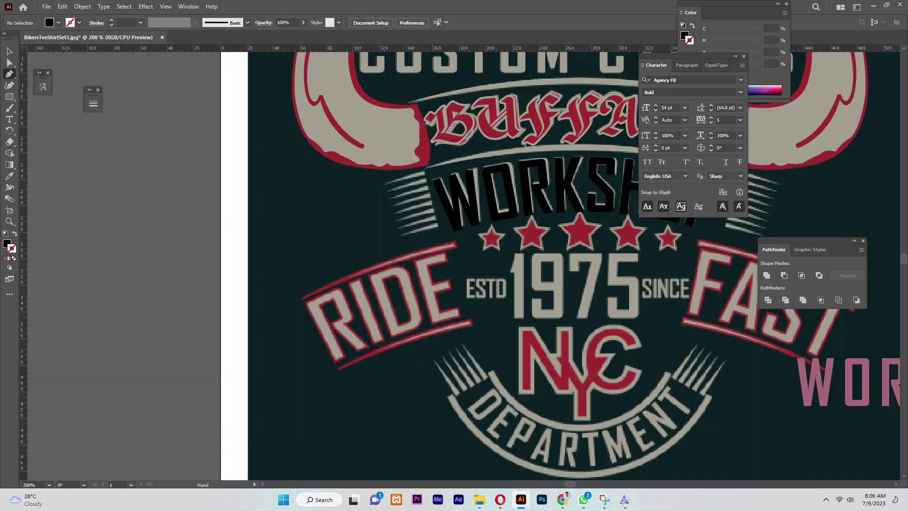
left_click(424, 172)
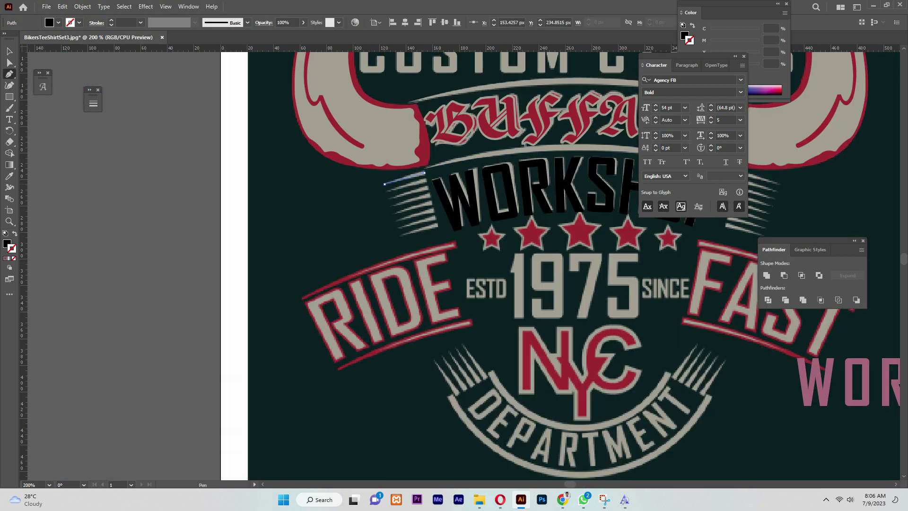
left_click(385, 184)
left_click(9, 51)
key("shift+x")
left_click(287, 183)
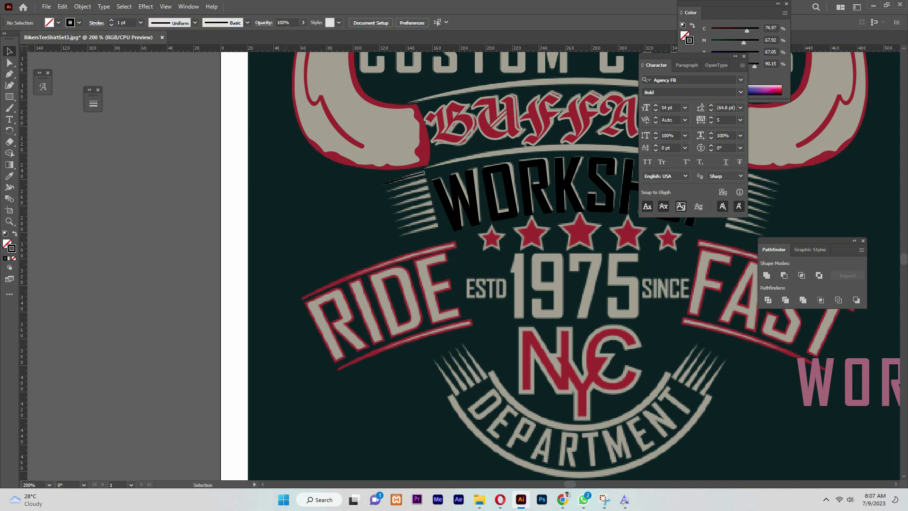
- Trace the remaining slanted lines left of WORKSHOP with the Pen tool, each as a separate straight path
key("ctrl+equal")
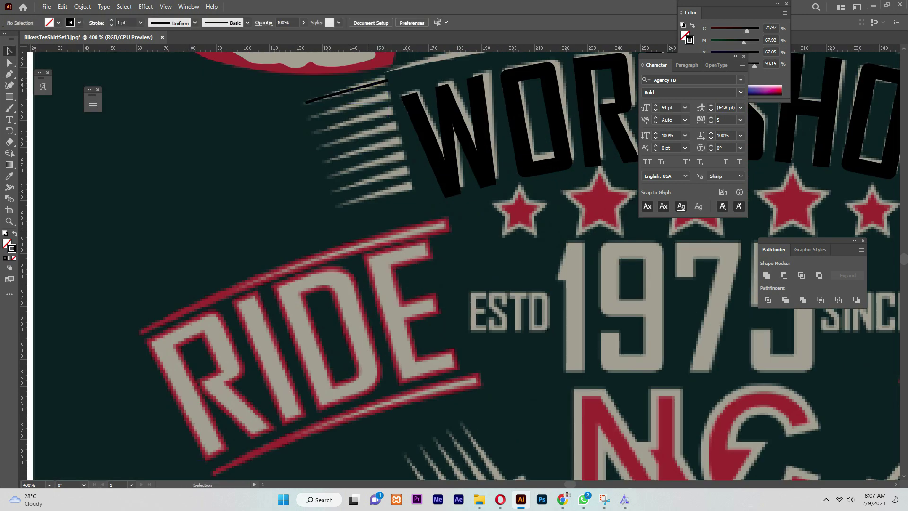
left_click(390, 94)
left_click(305, 120)
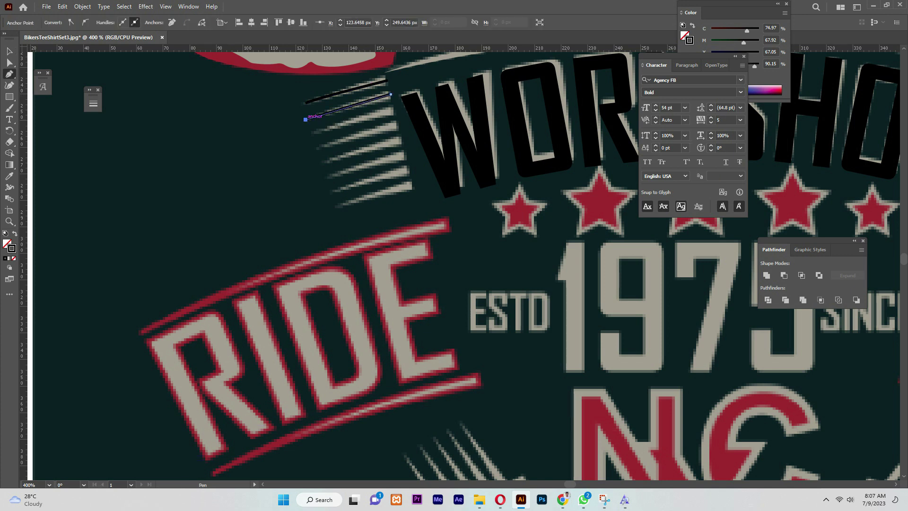
left_click(392, 111)
left_click(312, 132)
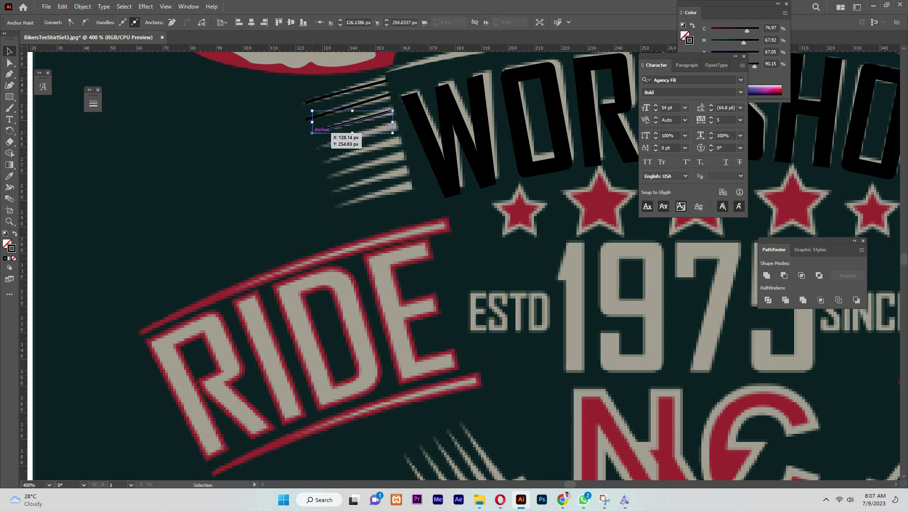
left_click(396, 125)
left_click(317, 149)
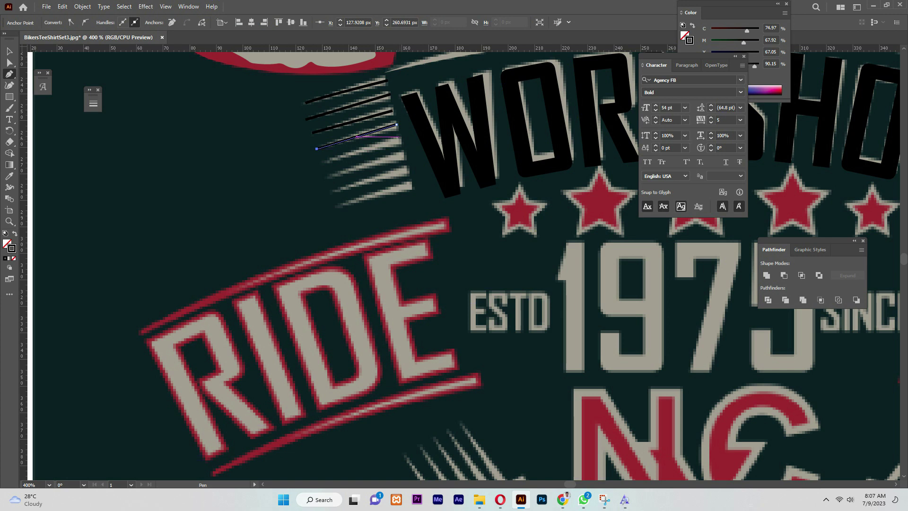
left_click(405, 153)
left_click(328, 178)
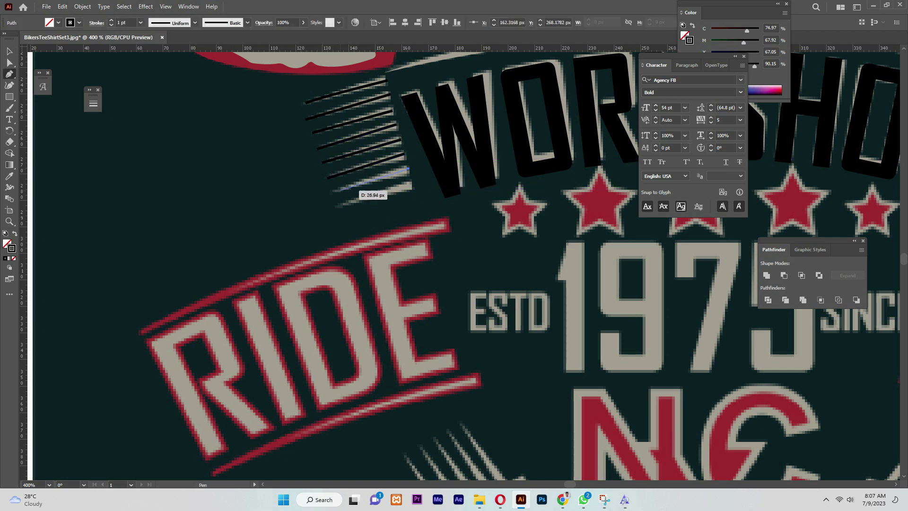
left_click(412, 183)
left_click(337, 207)
- Extend the outer end of the topmost traced line slightly and delete the stray path beside the lines
left_click(302, 163, "ctrl")
key("a")
left_click_drag(306, 103, 303, 103)
key("p")
left_click(336, 209)
left_click(298, 95)
key("ctrl+shift+a")
left_click(305, 115)
key("Delete")
- Thicken the stroke of all traced lines left of WORKSHOP and apply a tapered width profile
left_click_drag(286, 102, 360, 200)
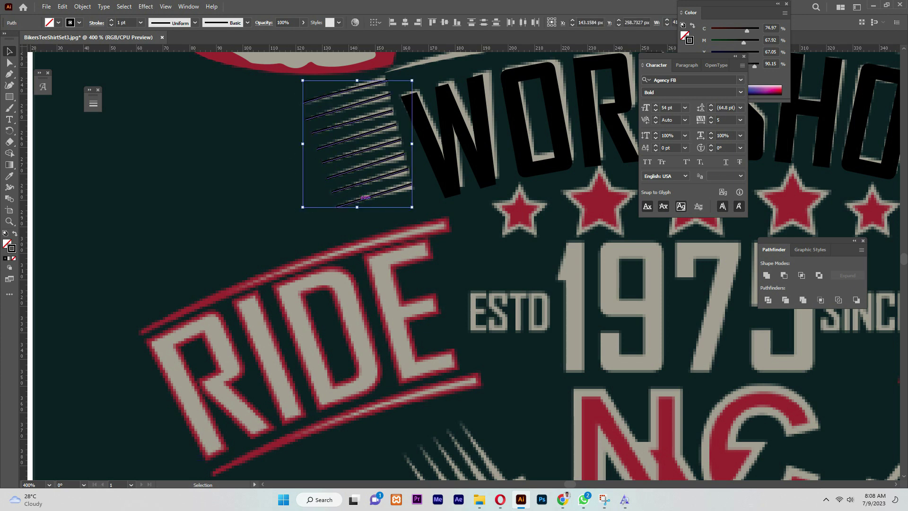
left_click(112, 20)
left_click(195, 23)
left_click(166, 108)
- Expand the tapered lines left of WORKSHOP into filled shapes
left_click(287, 100)
left_click_drag(288, 100, 347, 206)
scroll(348, 207, "down", 2)
left_click(82, 7)
left_click(114, 130)
- Reflect a copy of the tapered lines and place it over the matching lines right of WORKSHOP
right_click(320, 268)
mouse_move(342, 426)
left_click(452, 376)
left_click(591, 317)
left_click_drag(334, 263, 676, 263)
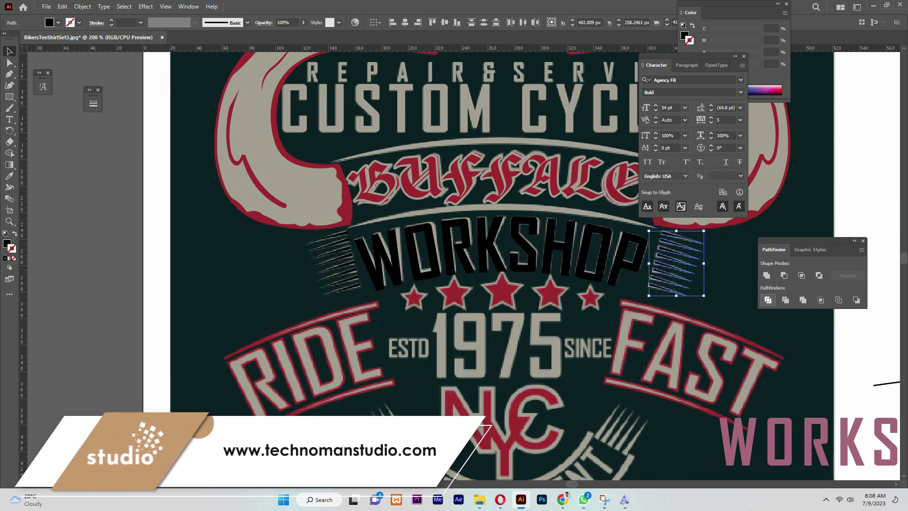
- Fill the tapered lines on both sides of WORKSHOP with white
left_click(334, 263, "shift")
left_click(6, 244)
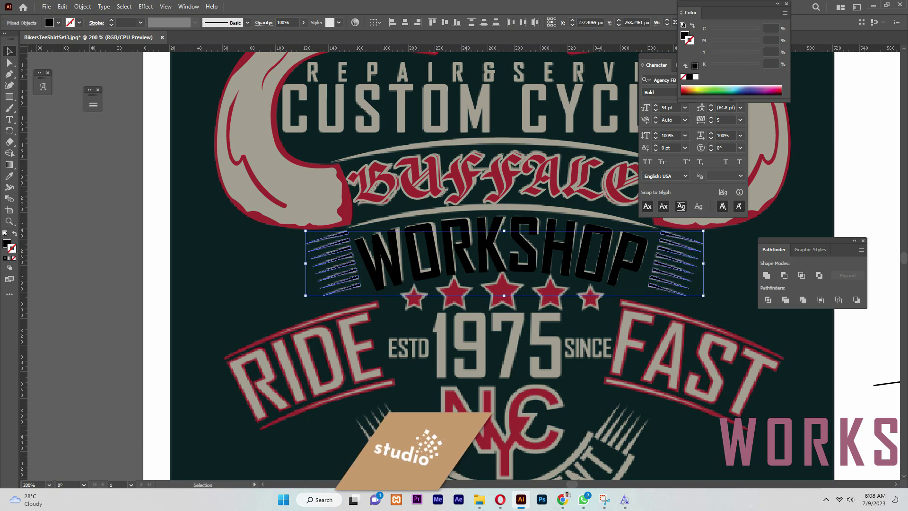
left_click(696, 77)
- Recolor the arched WORKSHOP text with the beige sampled from the artwork
left_click(558, 249)
scroll(473, 265, "up", 1)
key("i")
left_click(322, 223)
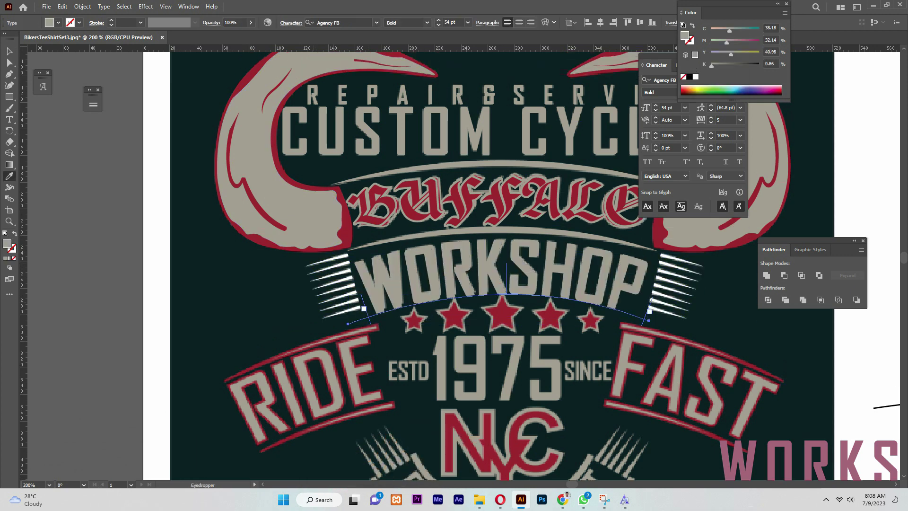
- Group the tapered lines left of WORKSHOP
left_click(344, 280, "ctrl")
left_click(300, 302)
left_click(342, 280)
left_click_drag(297, 265, 340, 320)
right_click(346, 287)
left_click(373, 147)
- Give the tapered lines on both sides of WORKSHOP the same beige fill as the WORKSHOP text
left_click(668, 259)
left_click(349, 284, "shift")
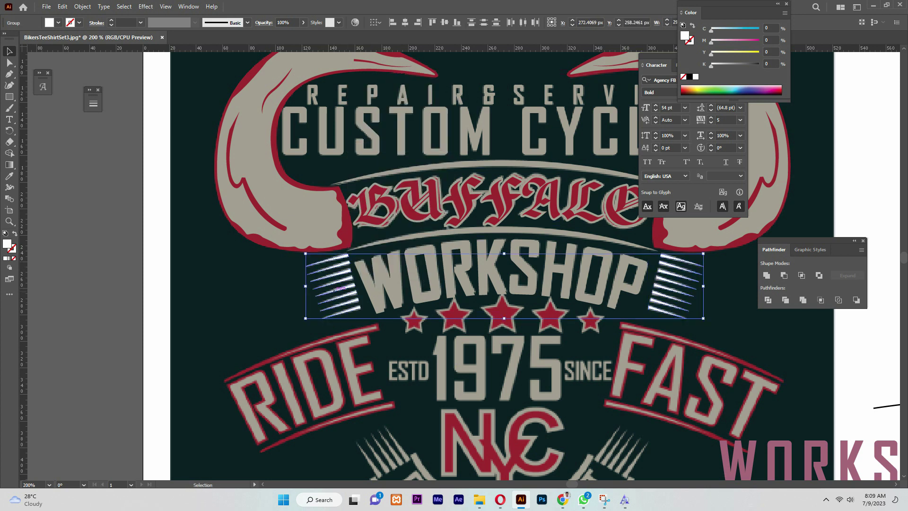
key("i")
left_click(371, 286)
key("v")
left_click(448, 229)
- Draw a five-pointed star and fit it over the leftmost star below WORKSHOP
scroll(448, 229, "down", 3)
scroll(448, 229, "right", 2)
right_click(9, 97)
left_click(50, 131)
mouse_move(198, 244)
left_mouse_down()
mouse_move(203, 255)
mouse_move(355, 237)
left_mouse_up()
key("v")
left_click(207, 259)
key("ctrl+plus")
key("ctrl+plus")
key("ctrl+plus")
key("ctrl+plus")
left_click_drag(513, 221, 507, 228)
left_click_drag(465, 268, 465, 275)
- Fill the new star with the red sampled from the neighboring star in the artwork
key("i")
key("ctrl+minus")
key("ctrl+minus")
left_click(543, 260)
- Create an outer outline around the red star with an offset path of 1 px
left_click(82, 7)
mouse_move(95, 237)
left_click(231, 272)
type("1")
key("Tab")
left_click(689, 303)
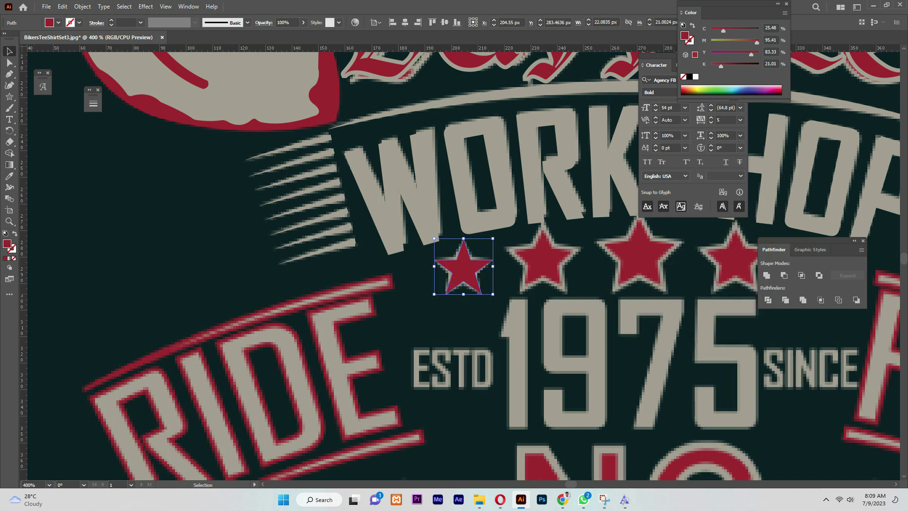
- Fill the star's offset outline with the beige of WORKSHOP
key("i")
left_click(431, 222)
key("v")
left_click(412, 285)
- Expand the WORKSHOP text into shapes
left_click(432, 222)
left_click(82, 6)
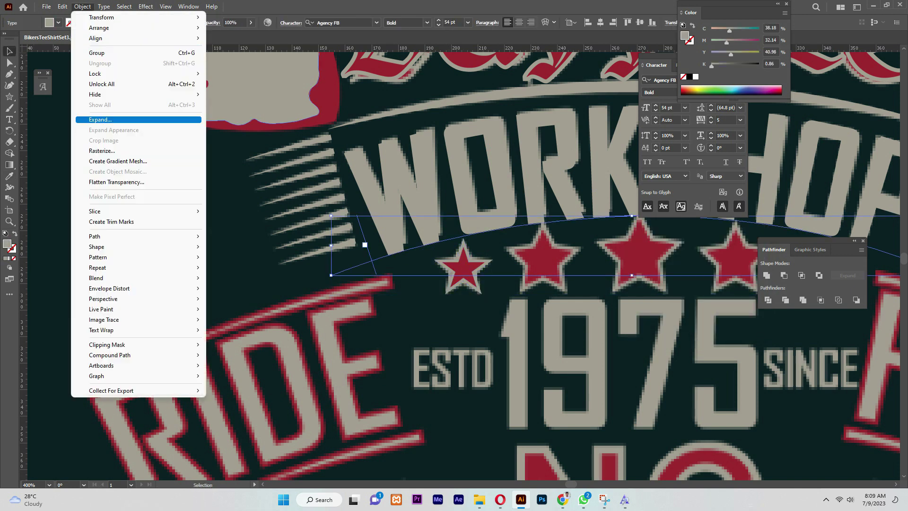
left_click(100, 119)
left_click(421, 300)
- Place copies of the bordered star over the second and third stars, scaling them up to match the artwork
left_click_drag(463, 237, 544, 231)
left_click_drag(261, 285, 353, 278)
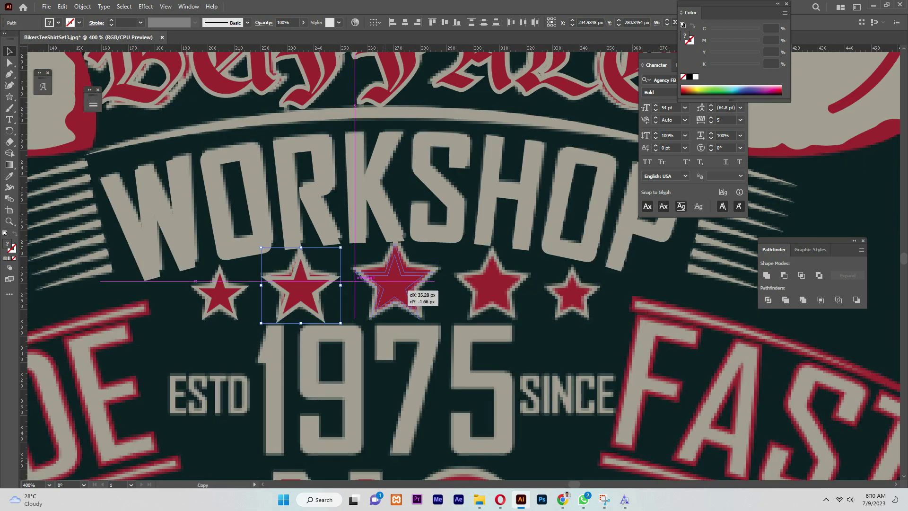
left_click_drag(439, 319, 441, 320)
left_click_drag(396, 287, 492, 288)
key("Delete")
- Reflect a copy of the two leftmost stars and align it over the two stars right of the center star
left_click_drag(180, 324, 279, 301)
right_click(301, 294)
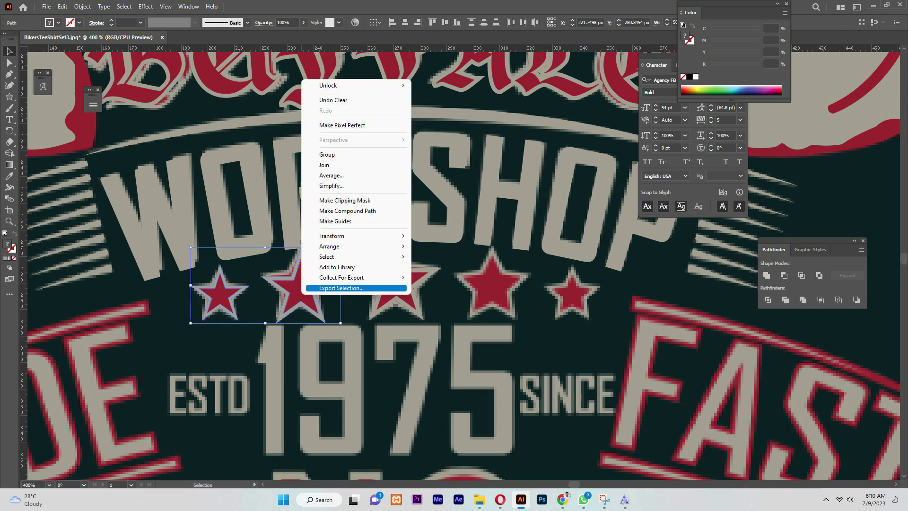
mouse_move(331, 235)
left_click(426, 246)
left_click(586, 319)
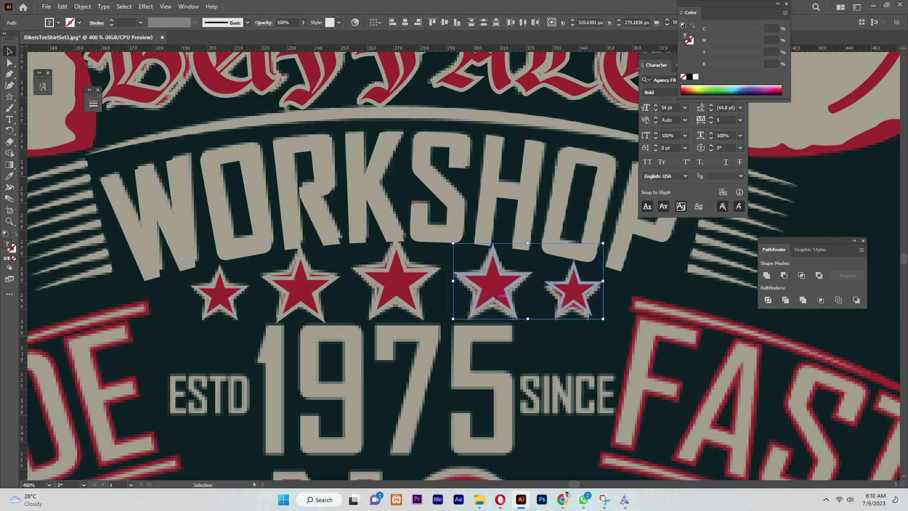
key("Down")
left_click_drag(486, 302, 486, 304)
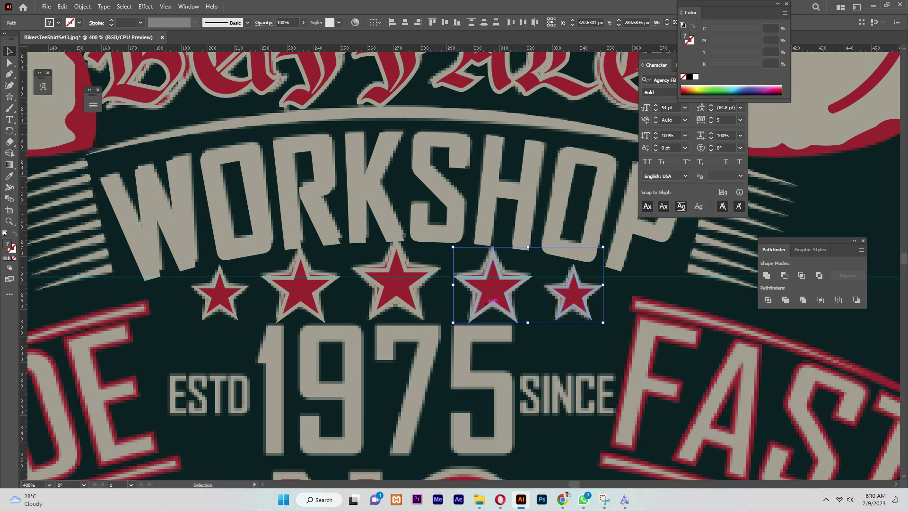
left_click(470, 268)
- Add a text object reading ESTD below the ESTD lettering in the artwork
scroll(470, 268, "down", 5)
scroll(468, 265, "up", 3)
key("t")
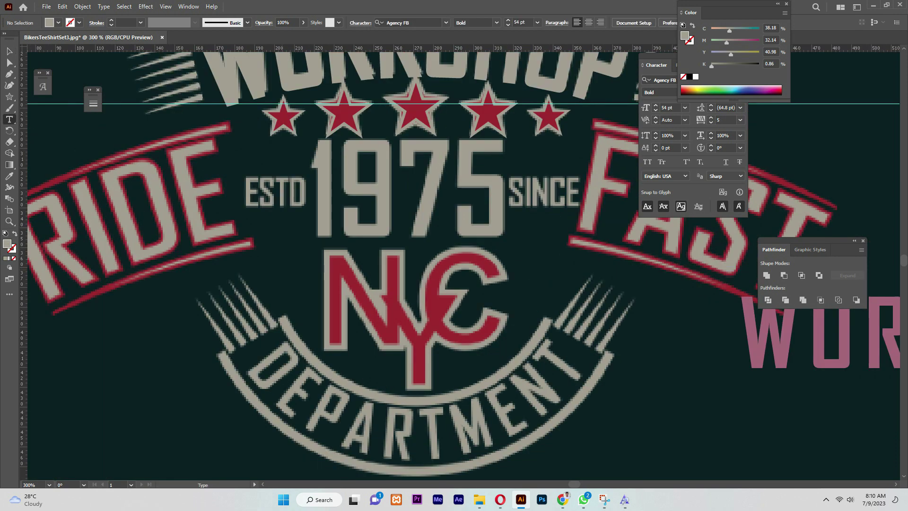
left_click(283, 269)
type("e")
key("BackSpace")
type("ESTD")
key("Escape")
- Place the ESTD text over the matching lettering left of 1975 and set its font size to 18 pt
scroll(454, 264, "up", 5)
left_click_drag(468, 439, 274, 343)
type("21")
key("Return")
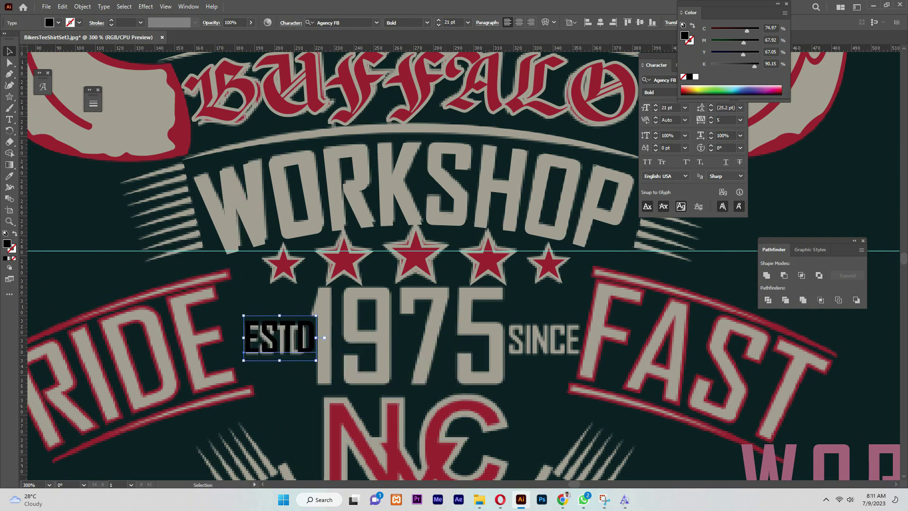
type("18")
key("Return")
- Add the text 1975, scale it up to about 44 pt and place it over the year in the artwork
key("t")
left_click(268, 423)
type("1")
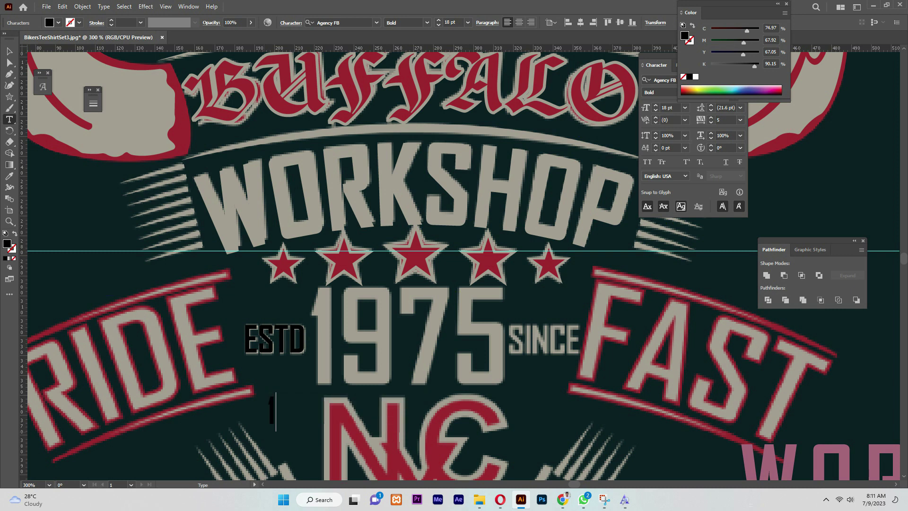
key("Escape")
left_click_drag(325, 430, 366, 459)
left_click_drag(346, 417, 432, 347)
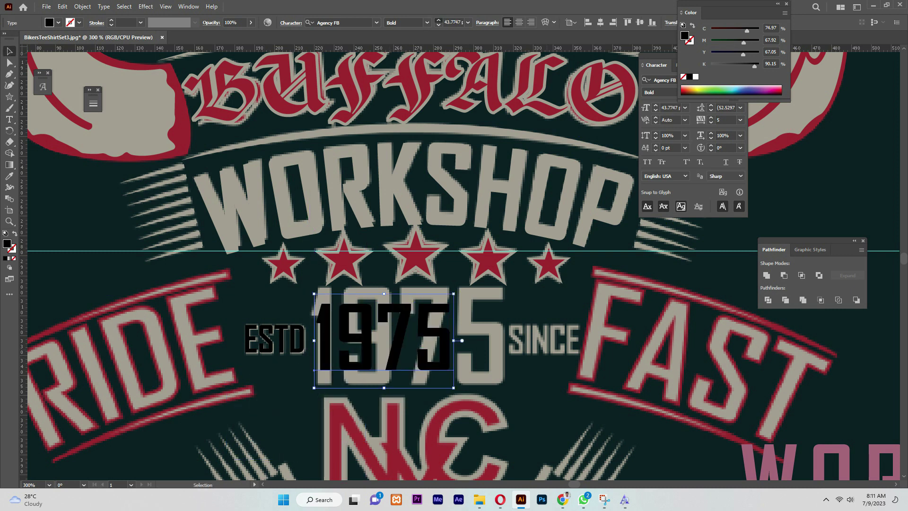
- Enlarge the 1975 text to 63 pt and nudge it into alignment with the numerals in the artwork
key("ctrl+shift+period")
key("ctrl+shift+period")
key("ctrl+shift+period")
key("ctrl+shift+period")
key("ctrl+shift+period")
key("ctrl+shift+period")
key("ctrl+shift+period")
key("Left")
key("Left")
key("Left")
key("Down")
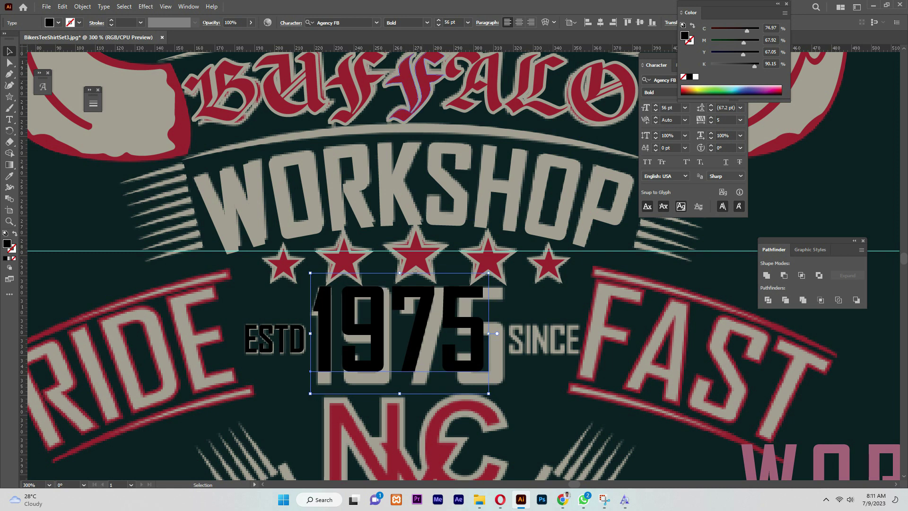
scroll(407, 293, "down", 2)
key("Down")
key("Down")
key("Down")
key("Down")
key("Down")
key("Down")
key("Up")
key("ctrl+shift+period")
key("ctrl+shift+period")
key("ctrl+shift+period")
key("ctrl+shift+period")
key("ctrl+shift+period")
key("ctrl+shift+period")
key("Left")
key("Down")
- Add a text object reading SINCE at 24 pt in the area below ESTD
key("t")
left_click(522, 369)
type("S")
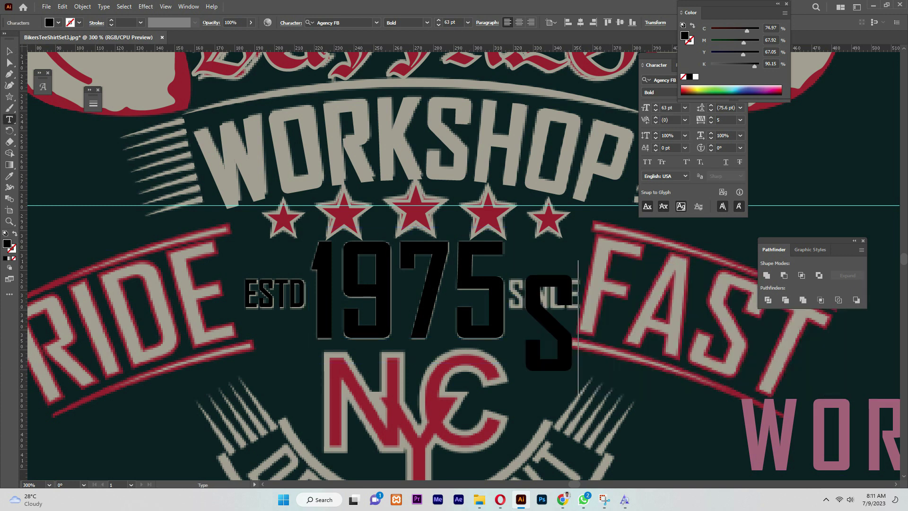
key("Escape")
left_click_drag(549, 331, 224, 409)
left_click(467, 22)
left_click(481, 149)
type("tINCE")
key("Escape")
- Match the SINCE text's formatting to ESTD and place it over the matching lettering right of 1975
key("i")
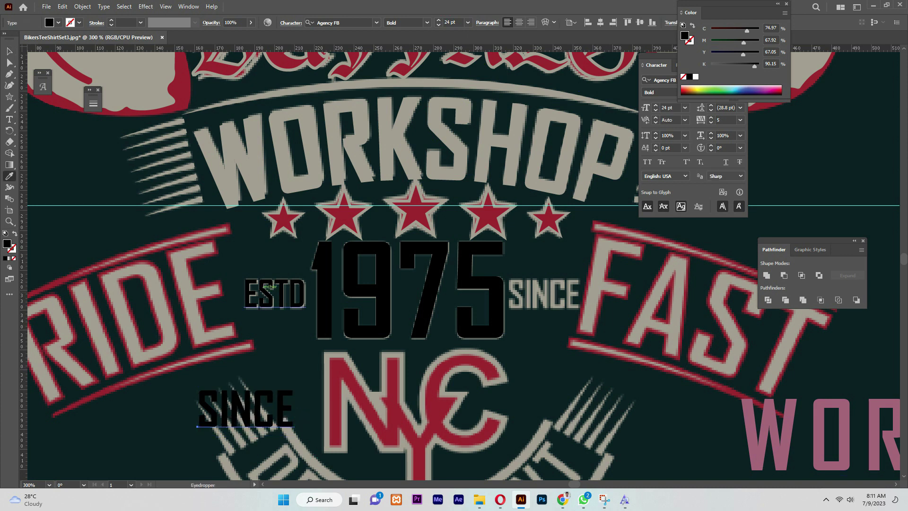
left_click(275, 294)
key("v")
left_click_drag(236, 416, 547, 296)
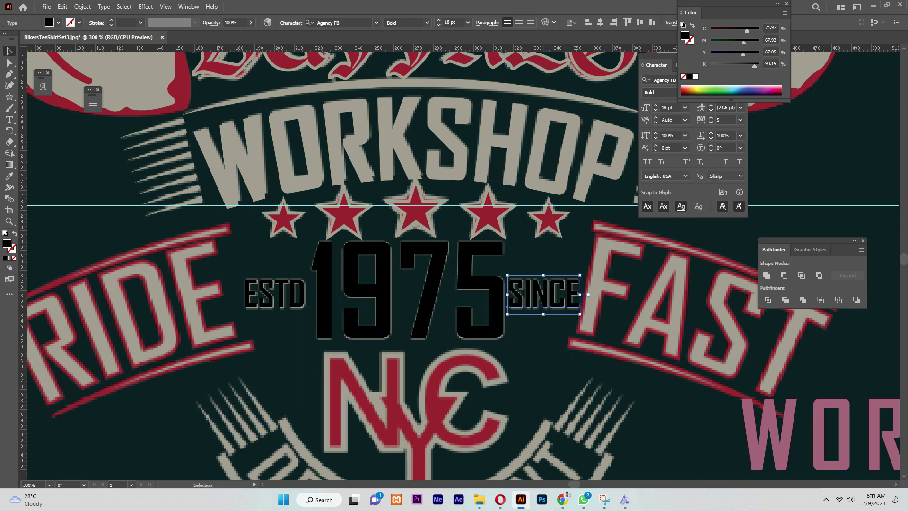
- Convert the ESTD, 1975 and SINCE texts to outlines and fill them with the artwork's beige
scroll(547, 295, "down", 2)
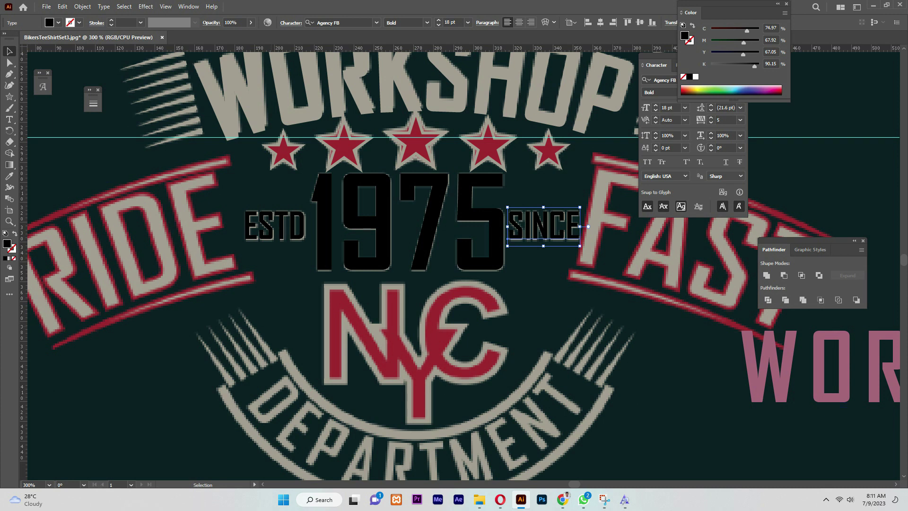
key("ctrl+minus")
left_click_drag(281, 246, 452, 292)
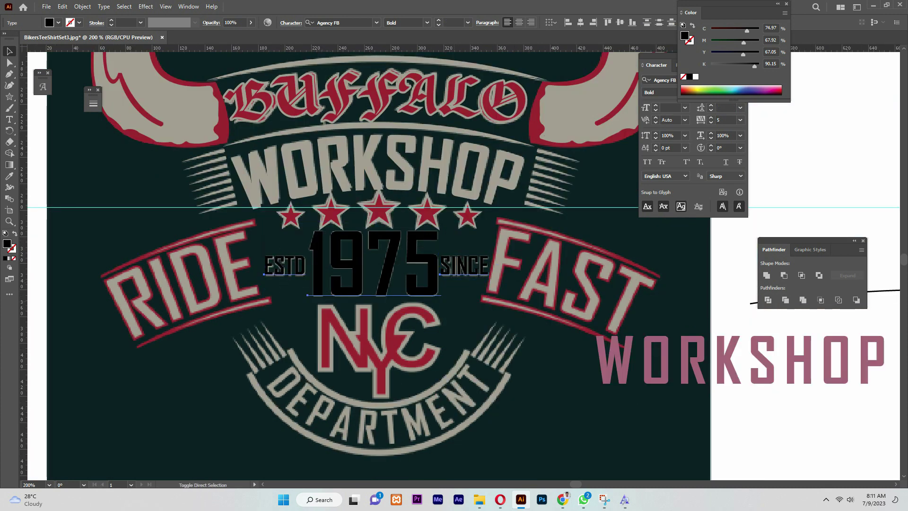
key("ctrl+shift+o")
key("i")
left_click(564, 113)
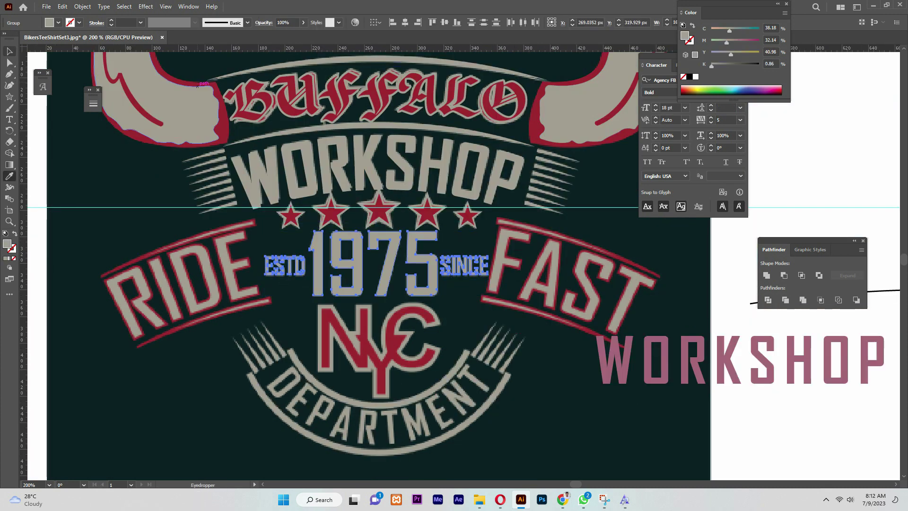
- Trace the curved tapered bar above RIDE as a closed path about 117 px wide and 43 px high
key("p")
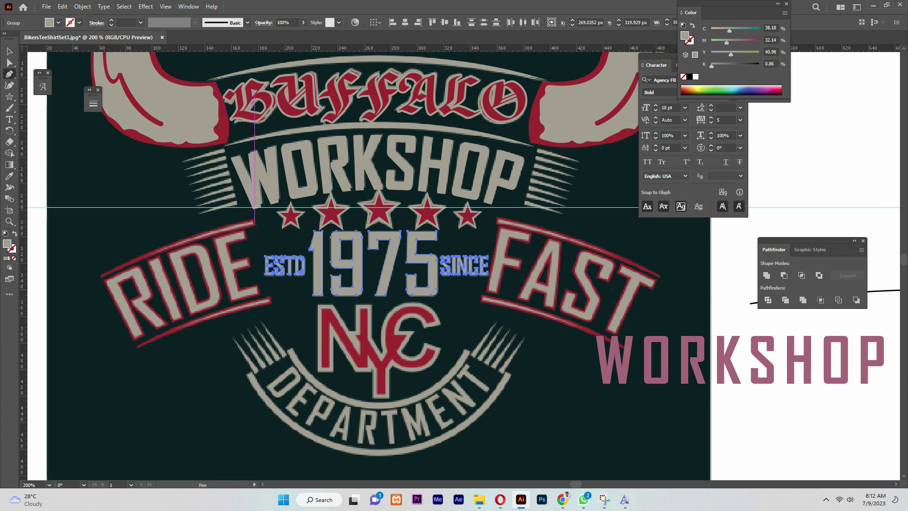
key("ctrl+plus")
left_click(580, 219)
left_click_drag(348, 305, 247, 363)
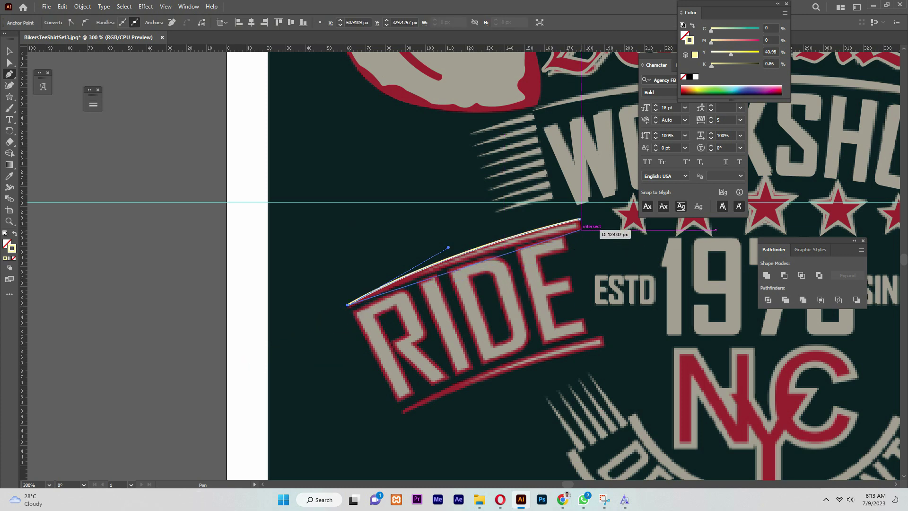
left_click_drag(648, 222, 648, 221)
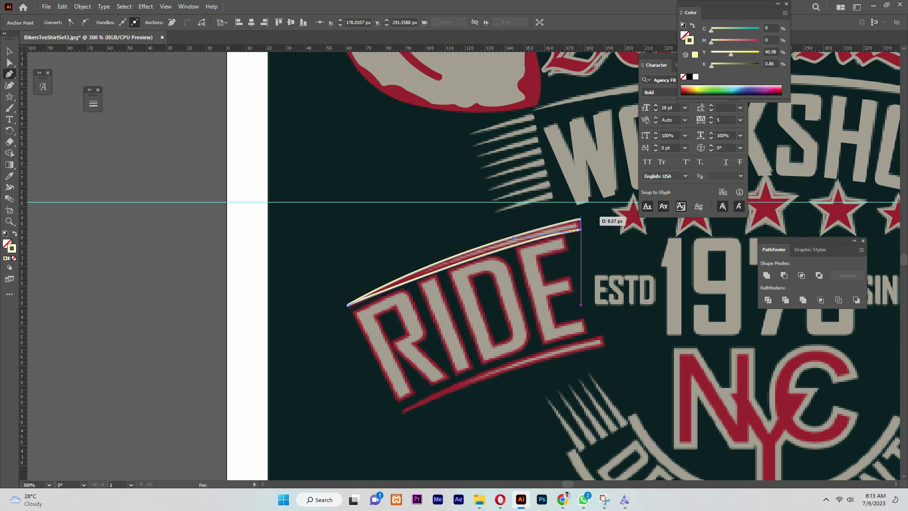
key("b")
key("v")
- Fill the traced bar above RIDE with the red sampled from the horn's edge
key("i")
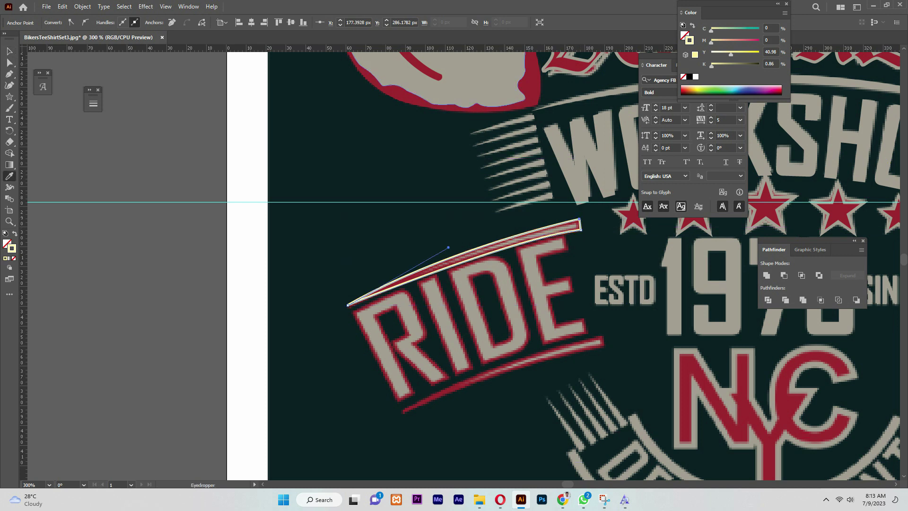
left_click(530, 90)
key("v")
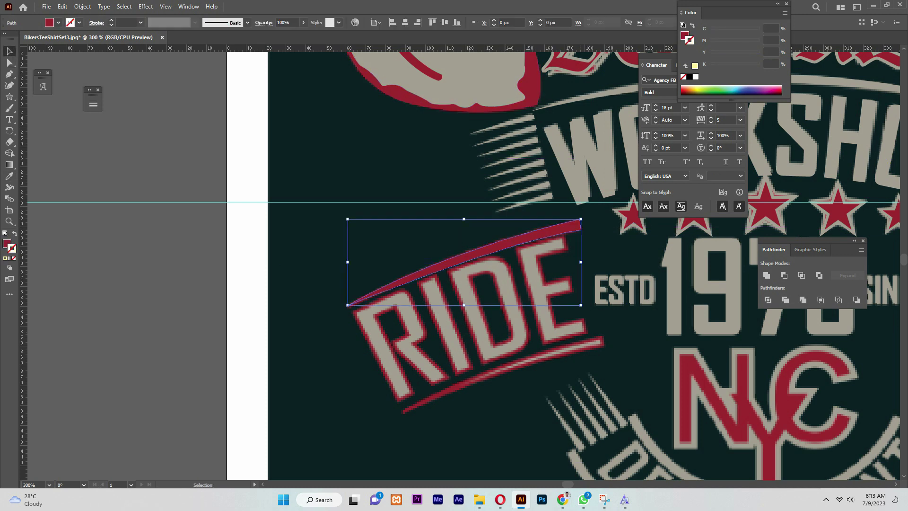
- Create an inner copy of the red bar above RIDE with an offset path of -1 px
left_click(82, 6)
mouse_move(95, 247)
left_click(227, 274)
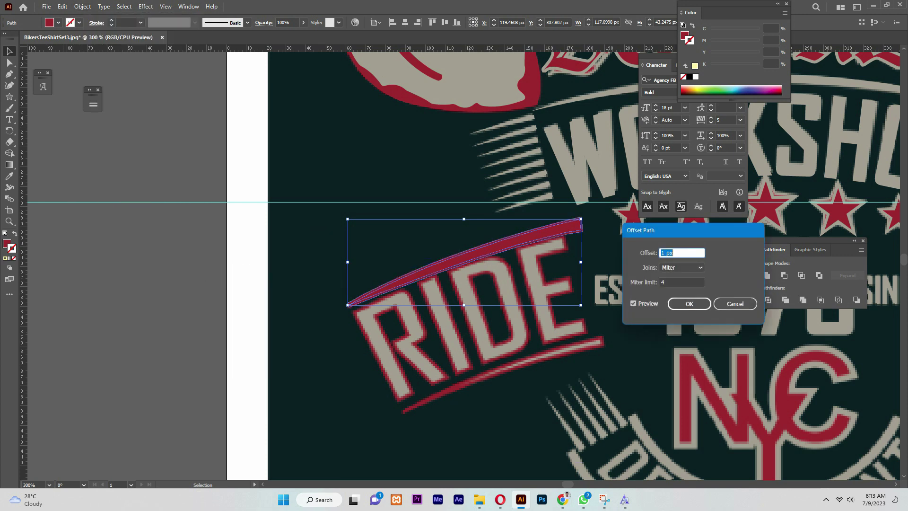
type("-2")
key("Tab")
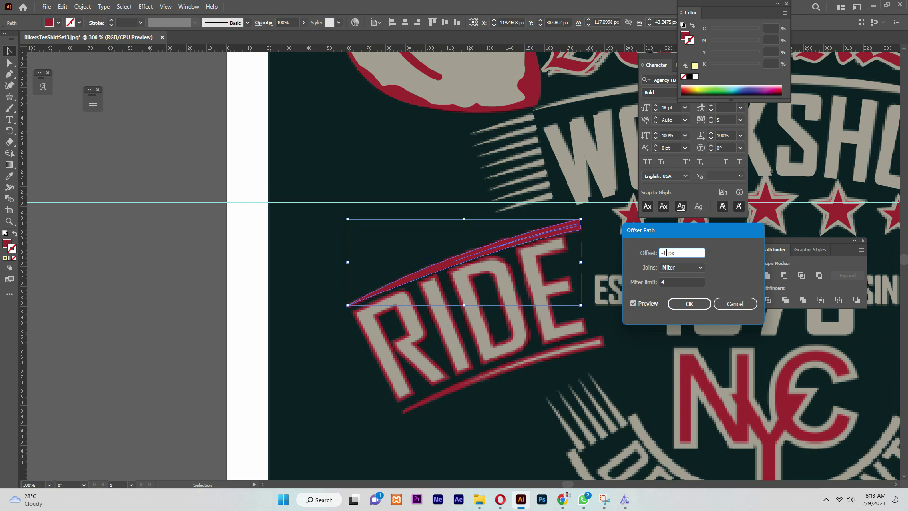
key("Tab")
key("Return")
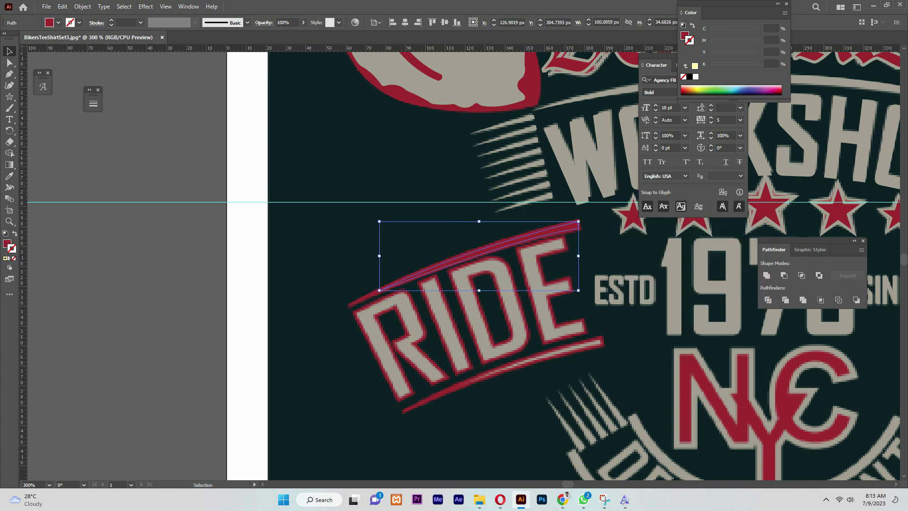
- Fill the inner bar above RIDE with the beige of the 1975 lettering and deselect it
key("i")
left_click(681, 301)
key("v")
key("ctrl+shift+a")
- Duplicate the two-color bar above RIDE and align the copy over the matching bar below RIDE
left_click_drag(579, 381, 506, 348)
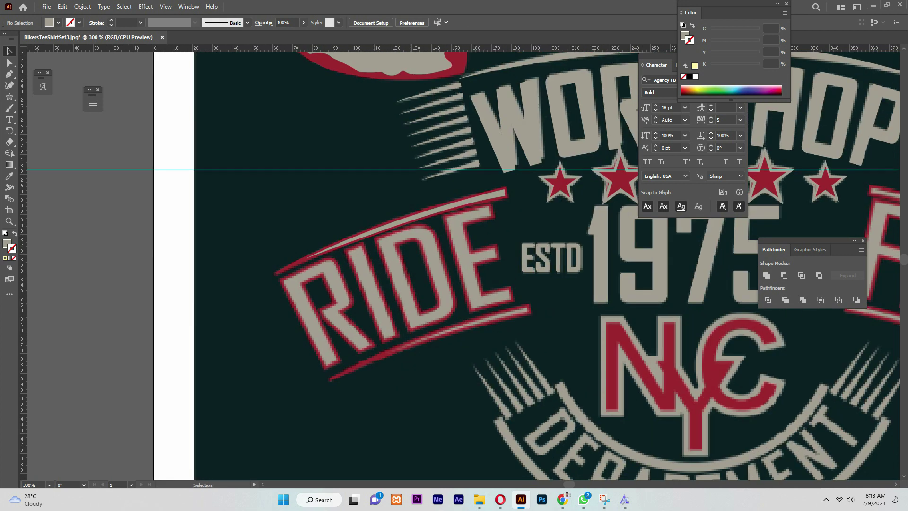
left_click_drag(375, 236, 419, 350)
left_click_drag(545, 388, 370, 321)
key("Up")
key("Up")
- Reflect a copy of both two-color RIDE bars across the vertical axis and move it over the bars around FAST
left_click_drag(118, 167, 176, 230)
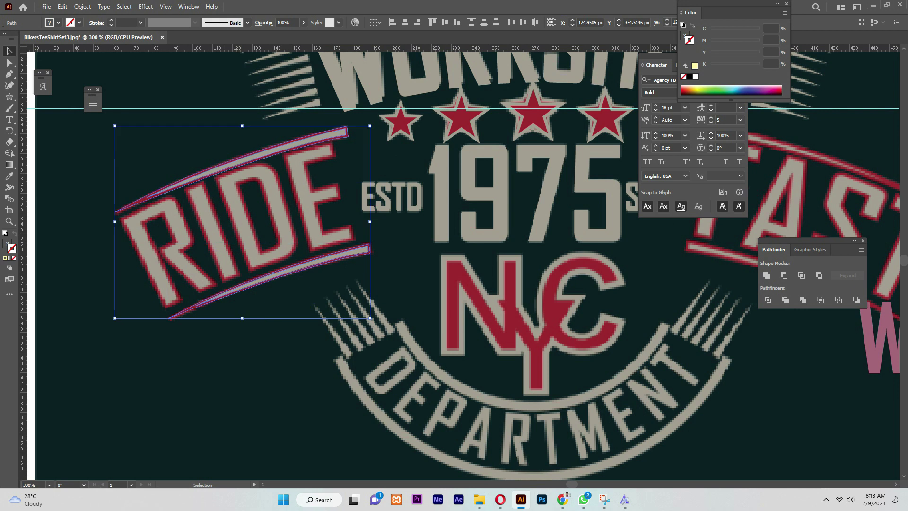
right_click(220, 169)
mouse_move(302, 327)
left_click(366, 363)
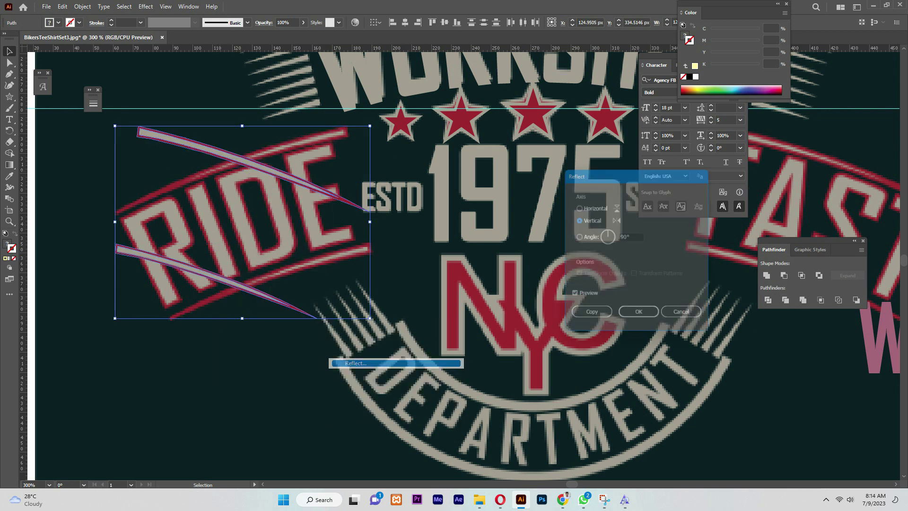
left_click(590, 317)
left_click_drag(181, 142, 500, 112)
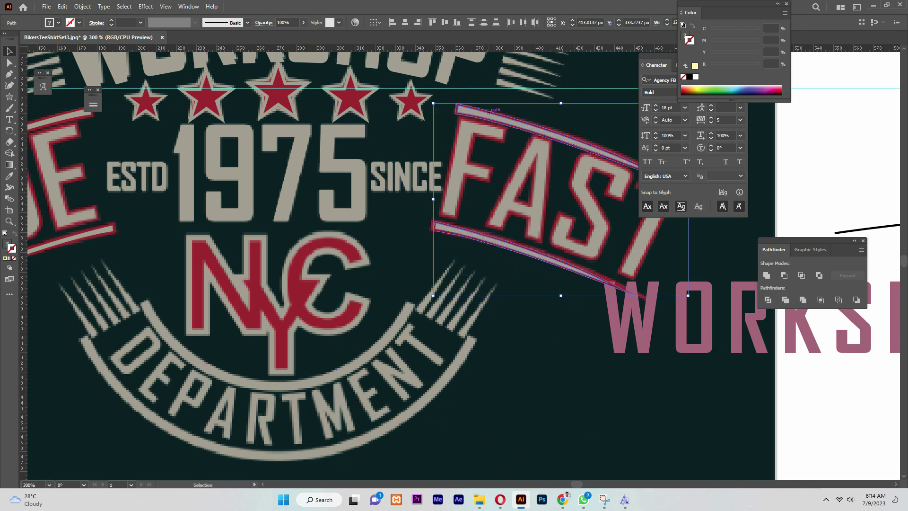
- Stretch the mirrored pair of bars to the span of the FAST bars, nudge it into alignment and deselect it
scroll(397, 265, "up", 3)
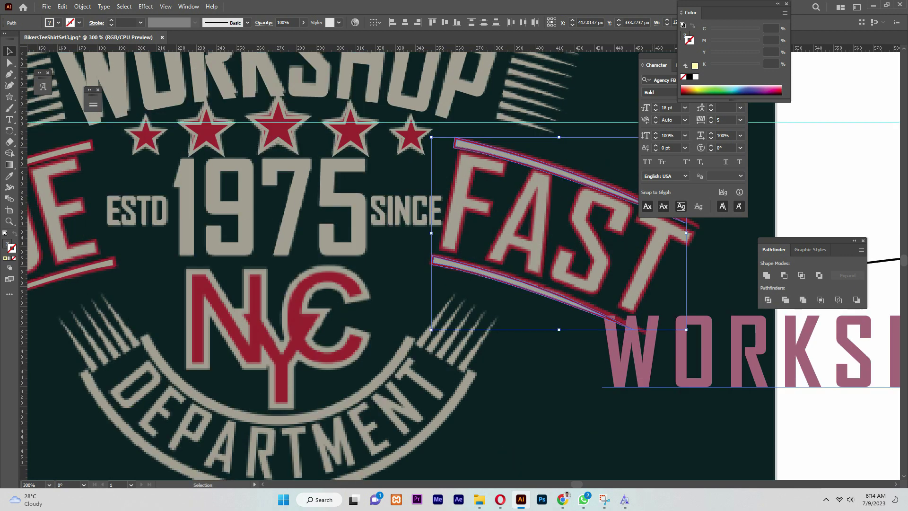
mouse_move(686, 279)
left_mouse_down()
mouse_move(710, 281)
mouse_move(700, 278)
left_mouse_up()
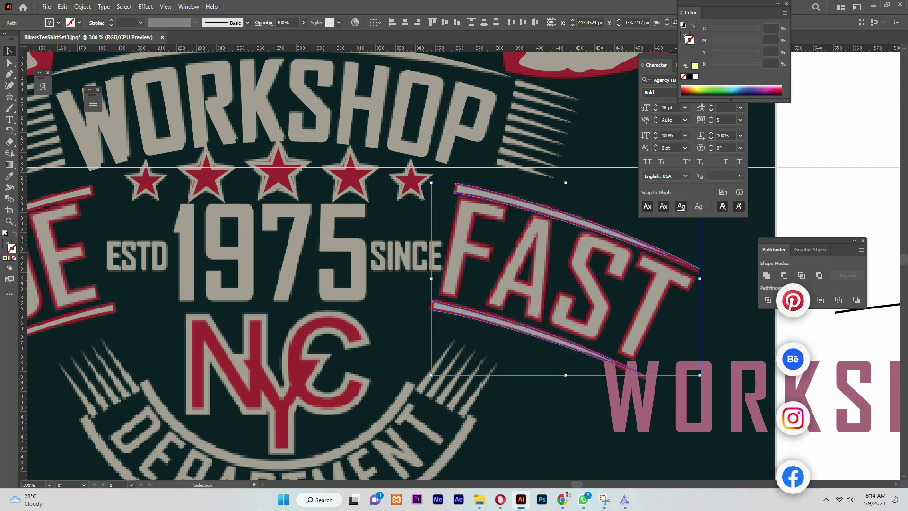
left_click_drag(700, 375, 707, 380)
key("Up")
key("Up")
key("Down")
key("ctrl+shift+a")
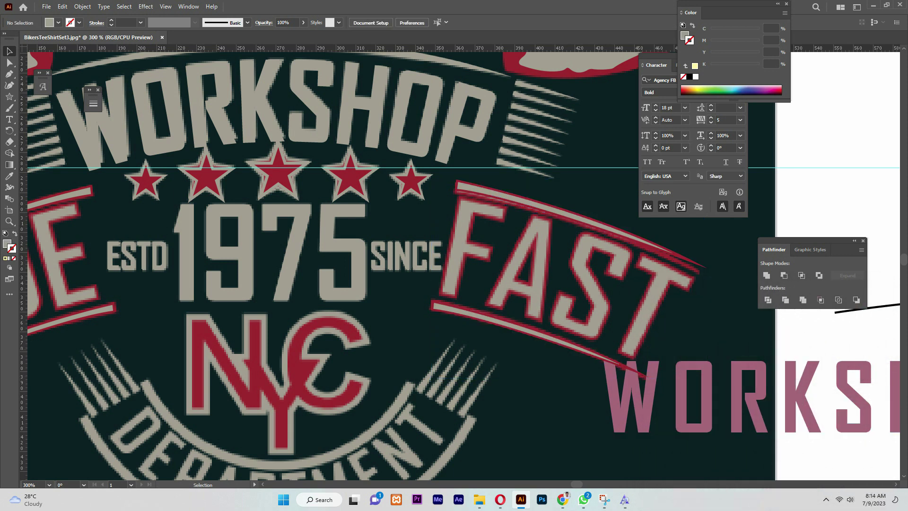
- Adjust the size and position of the mirrored bar below FAST to fit the artwork's bar
left_click_drag(551, 350, 551, 350)
left_click_drag(649, 376, 658, 381)
key("Up")
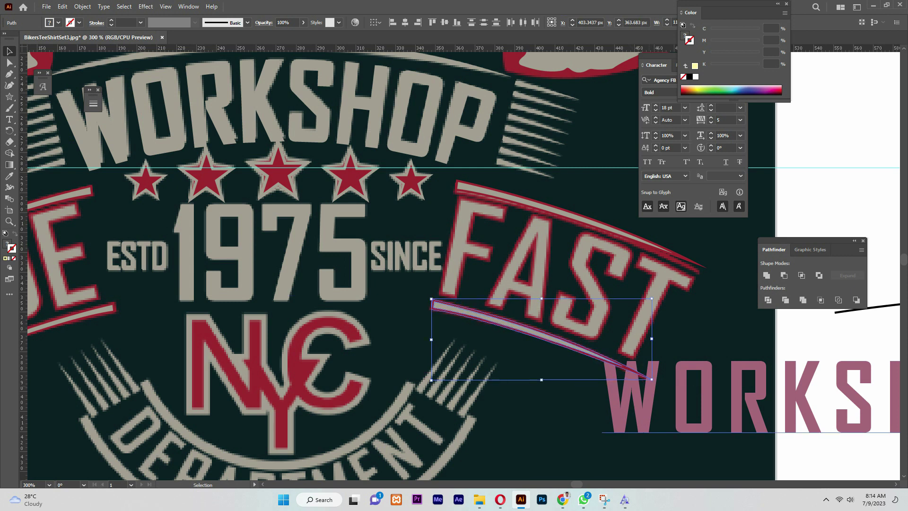
- Rotate and nudge the mirrored bar above FAST to follow the artwork's bar and deselect it
left_click_drag(595, 204, 590, 220)
left_click_drag(712, 271, 712, 273)
key("Down")
key("Down")
key("Down")
left_click_drag(705, 272, 703, 274)
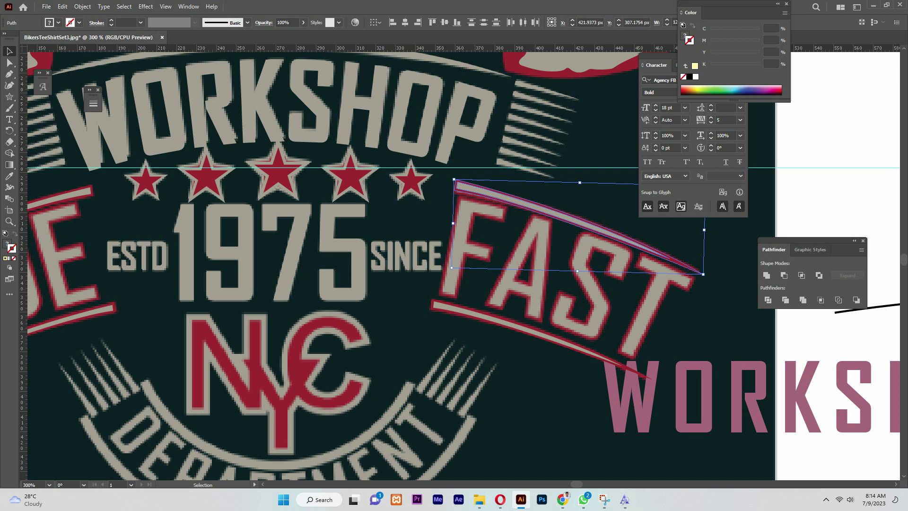
key("ctrl+shift+a")
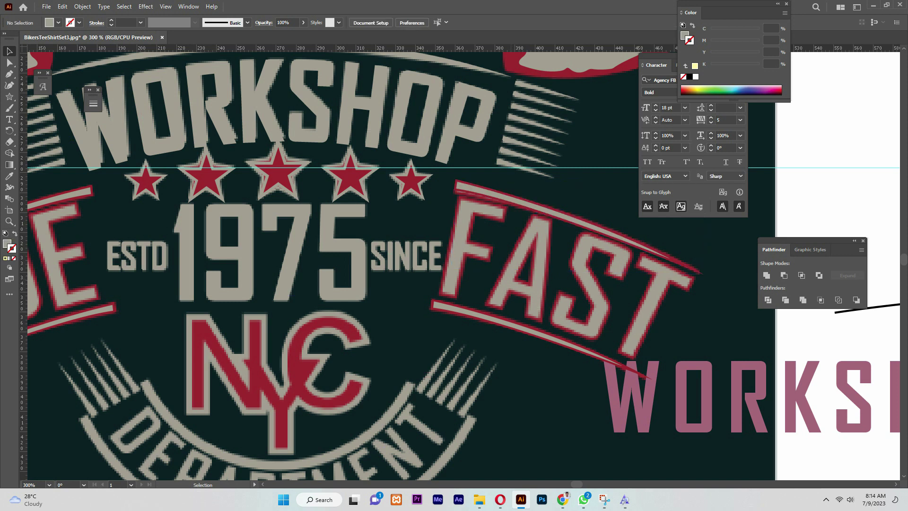
- Create N, y and c as three separate text objects in the empty area below the DEPARTMENT arc
scroll(398, 265, "down", 5)
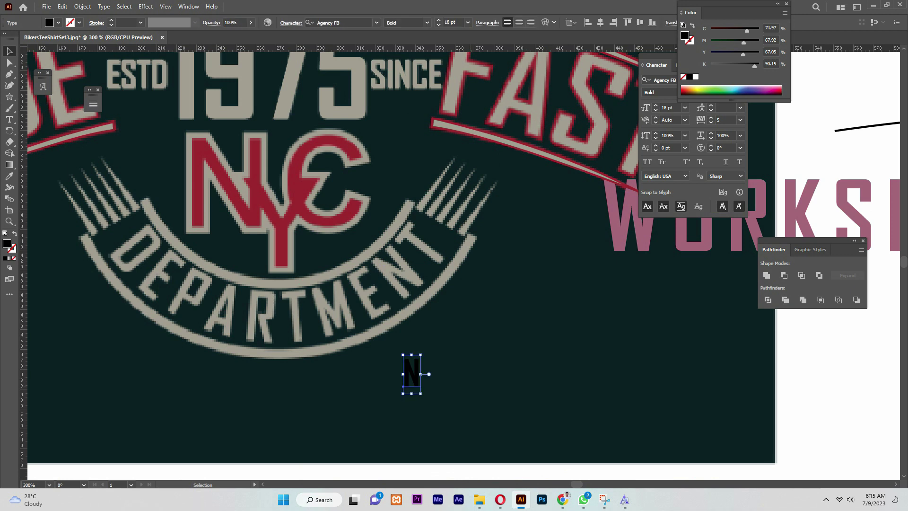
left_click(472, 374)
key("t")
left_click(472, 374)
type("y")
left_click(10, 51)
key("t")
left_click(590, 368)
type("c")
left_click(10, 51)
- Set the three separate letters in Roboto Medium and change them to uppercase
left_click(345, 22)
type("robo")
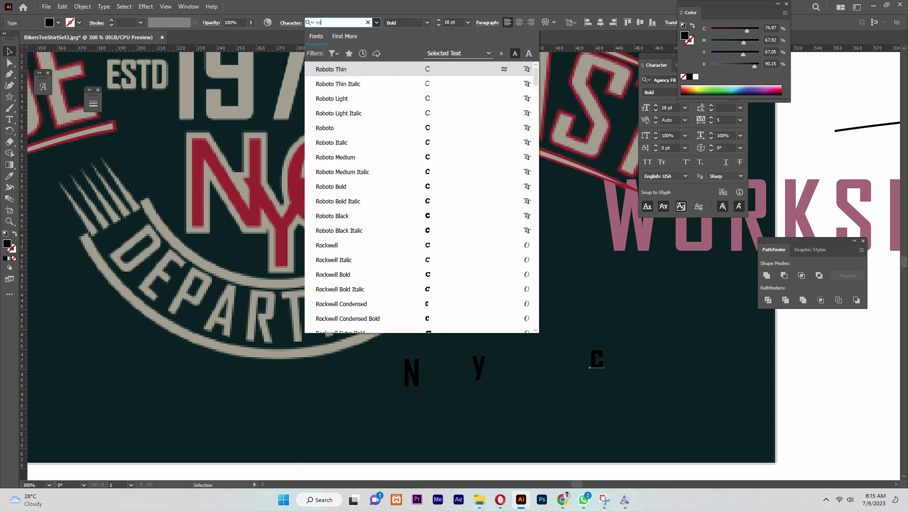
left_click(345, 157)
left_click_drag(388, 339, 498, 390)
key("i")
left_click(9, 51)
left_click(481, 364)
left_click_drag(393, 350, 615, 378)
left_click(104, 7)
left_click(270, 155)
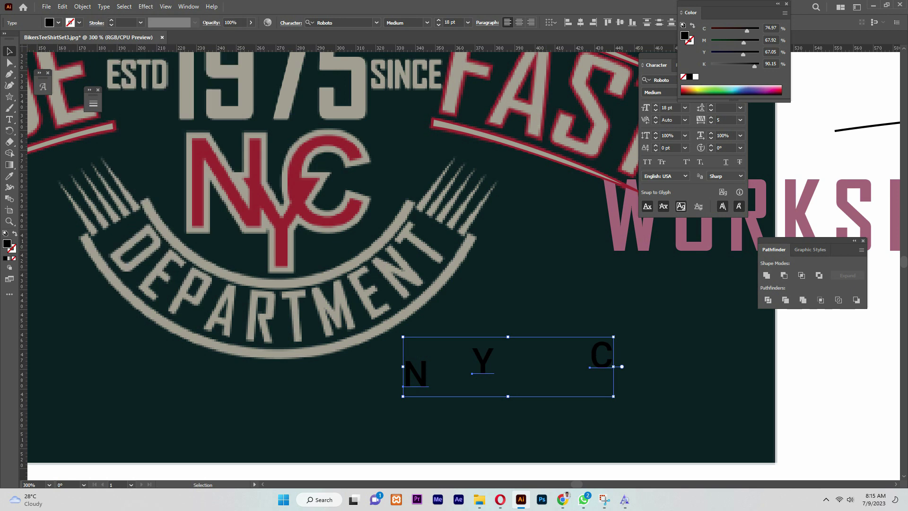
- Enlarge the N to about 65 pt and place it over the N of the artwork's NYC
key("ctrl+shift+a")
left_click_drag(422, 386, 255, 266)
left_click_drag(223, 212, 243, 211)
- Enlarge the Y, fill it with the red sampled from the artwork's NYC, and align it over the artwork's Y
left_click(483, 364)
left_click_drag(494, 384, 512, 411)
left_click_drag(483, 367, 284, 241)
left_click_drag(309, 189, 320, 174)
left_click_drag(290, 227, 287, 222)
key("i")
left_click(237, 199)
key("v")
key("Left")
key("Left")
key("Down")
key("Down")
key("Down")
- Place the C over the artwork's C and fill it with the sampled NYC red
left_click_drag(607, 358, 317, 211)
key("i")
left_click(227, 203)
key("v")
left_click(455, 293)
- Move the assembled NYC letters to the empty area below FAST and fill them all with the artwork's red
left_click_drag(174, 188, 556, 380)
key("i")
left_click(227, 203)
key("v")
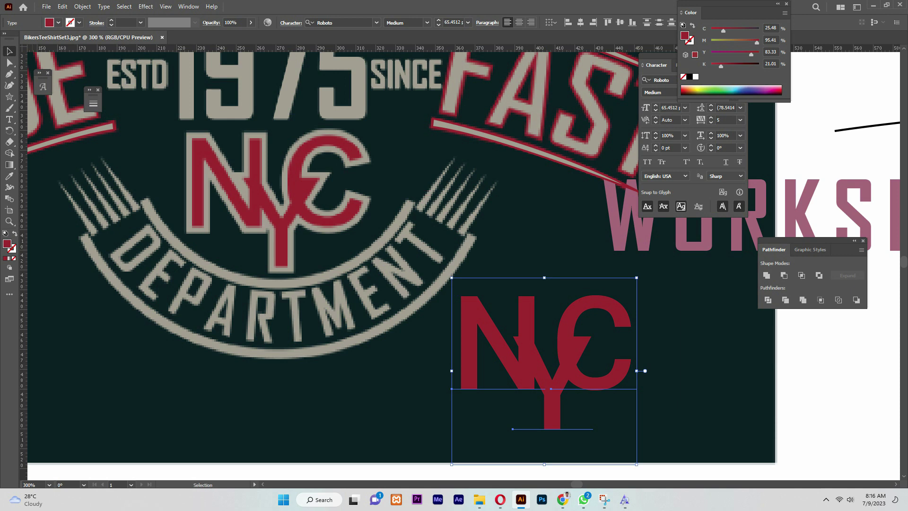
- Expand the red NYC lettering into editable outlines
left_click(83, 6)
left_click(94, 120)
left_click(424, 300)
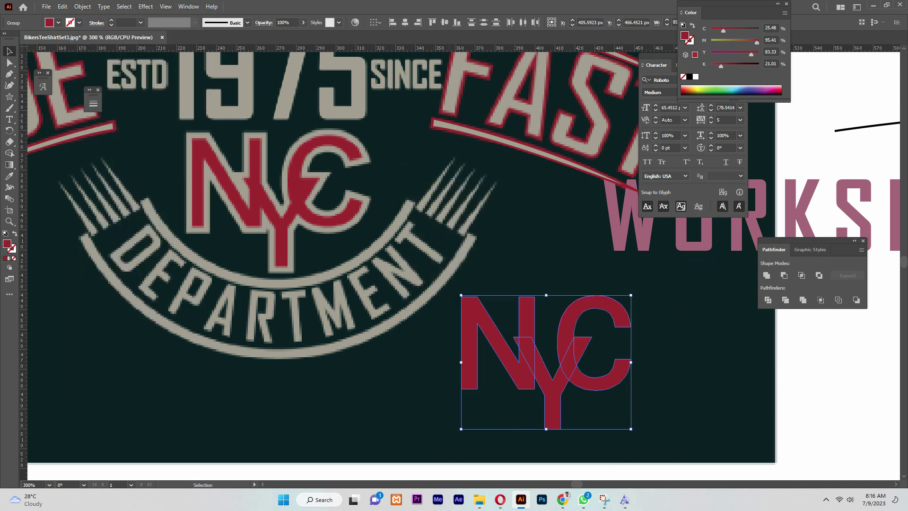
- Create an outer border around the NYC outlines with an offset path of 2.5 px and miter joins
left_click(83, 7)
mouse_move(95, 236)
left_click(227, 272)
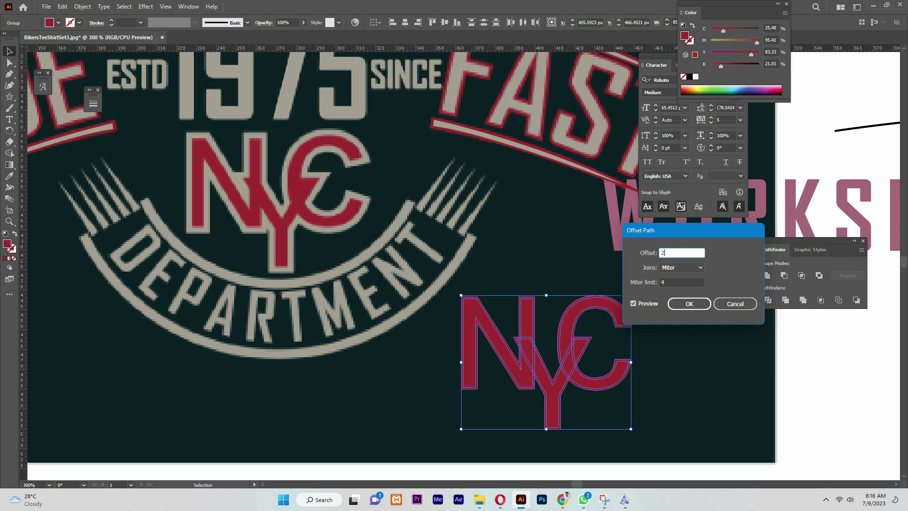
type("2")
key("Tab")
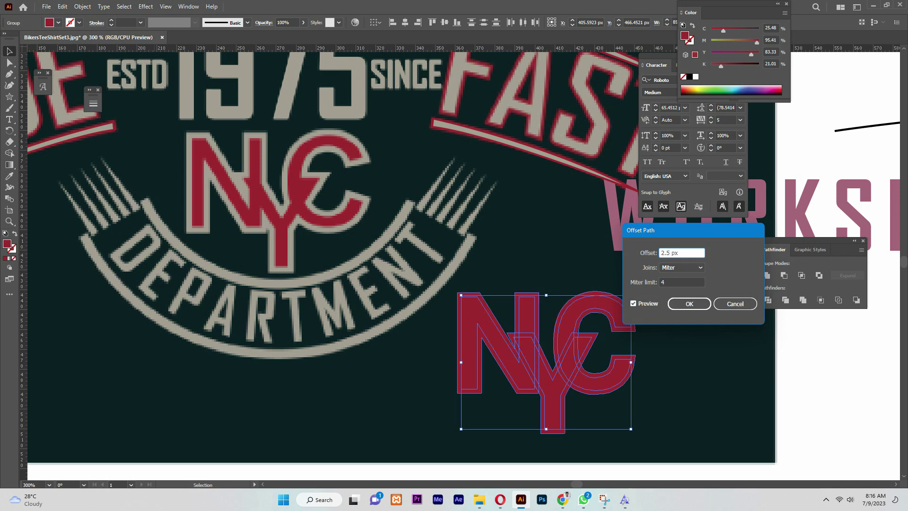
key("Tab")
left_click(689, 303)
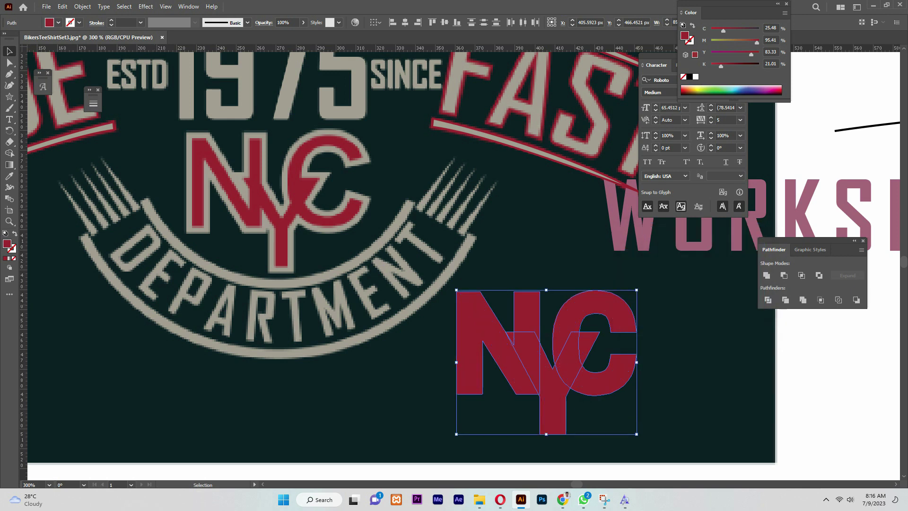
- Fill the offset NYC shapes with the artwork's beige
key("i")
left_click(446, 273)
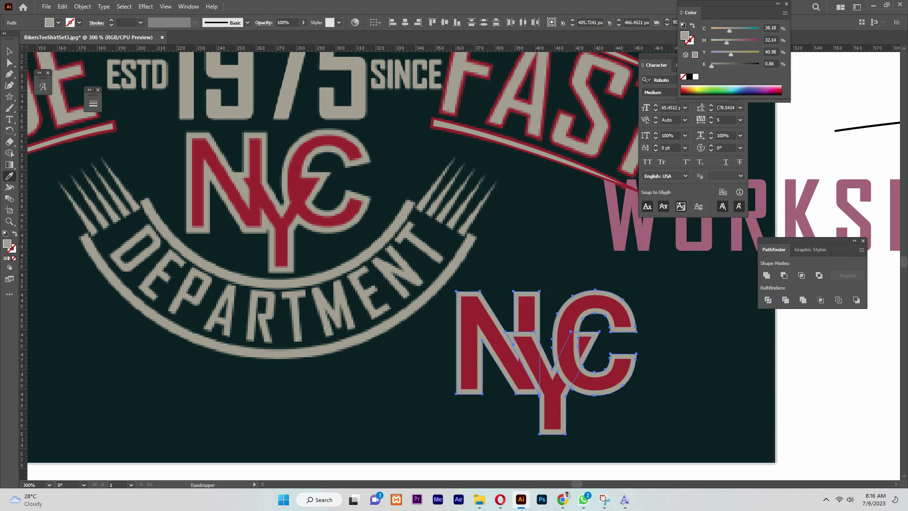
- Group the Y with its beige border, layer it between N and C, and move the NYC lettering over the artwork's NYC
key("v")
key("ctrl+8")
key("Return")
left_click(568, 344)
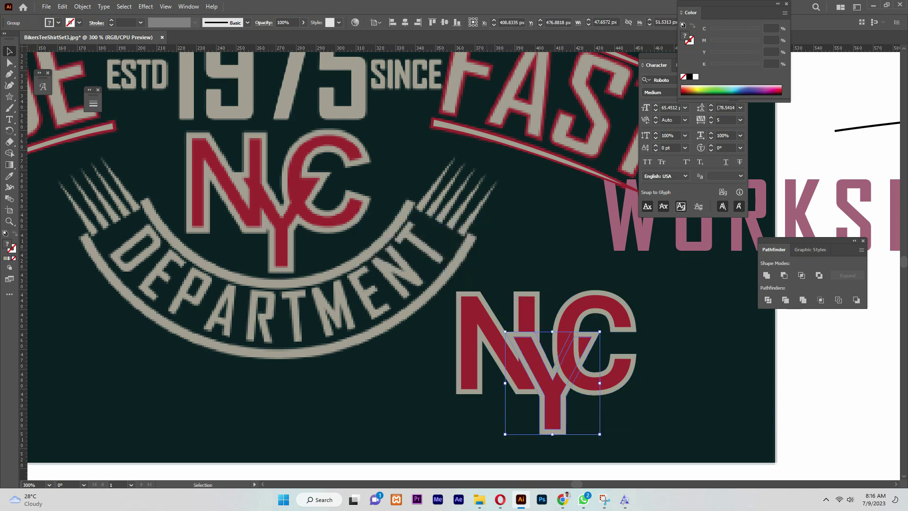
right_click(585, 353)
left_click(615, 269)
left_click_drag(536, 309, 277, 130)
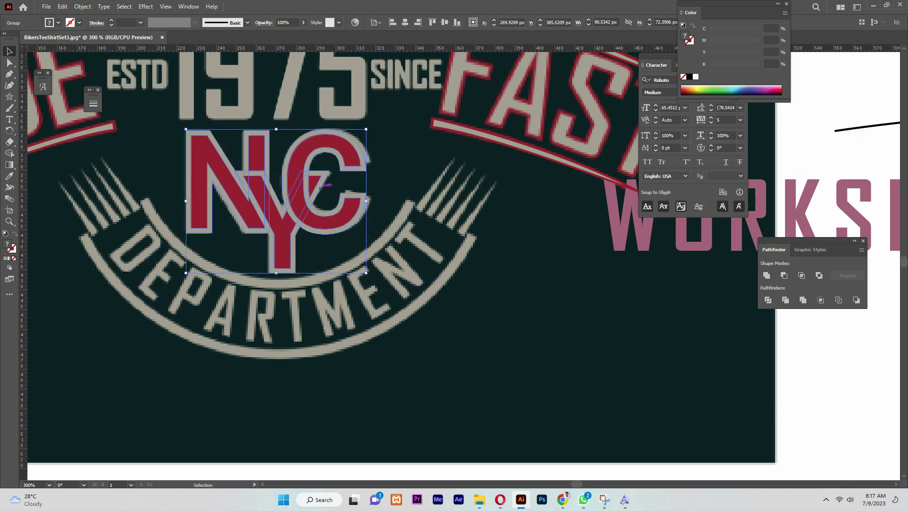
- Move the spare pink WORKSHOP lettering farther right, clear of the FAST bars
left_click(208, 257)
left_click_drag(208, 258, 227, 287)
left_click(226, 175)
left_click(227, 236)
left_click_drag(705, 265, 803, 301)
left_click(630, 326)
- Draw an unfilled, pink-stroked circle about 225 px in diameter along the outer edge of the lower DEPARTMENT arc
left_click(9, 74)
left_click(9, 96)
left_click(47, 119)
mouse_move(302, 155)
left_mouse_down()
mouse_move(391, 303)
mouse_move(505, 389)
mouse_move(530, 395)
left_mouse_up()
key("shift+x")
mouse_move(303, 160)
left_mouse_down()
mouse_move(533, 390)
mouse_move(526, 403)
left_mouse_up()
key("Down")
key("Down")
key("Down")
key("Down")
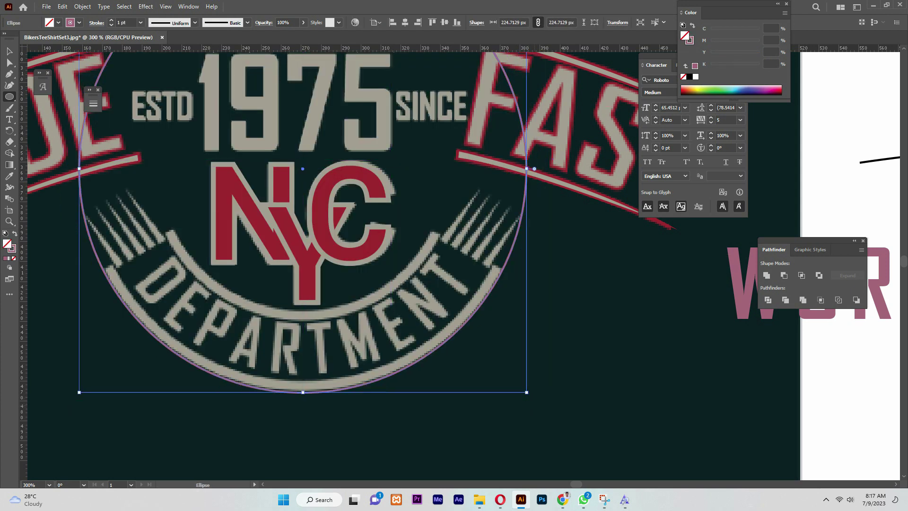
- Paste a copy of the circle in front and scale it concentrically to about 212 px, along the outer arc's inner edge
key("v")
right_click(147, 86)
left_click(62, 6)
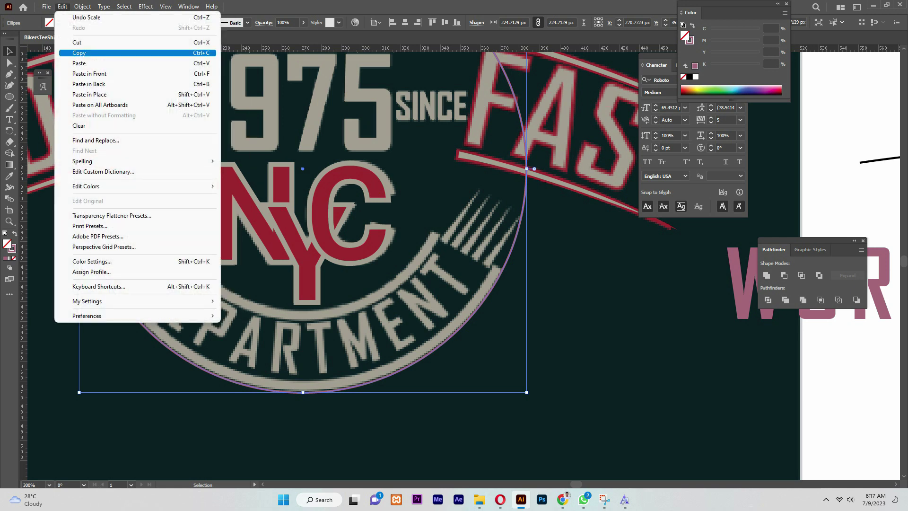
left_click(90, 74)
left_click_drag(526, 392, 514, 380)
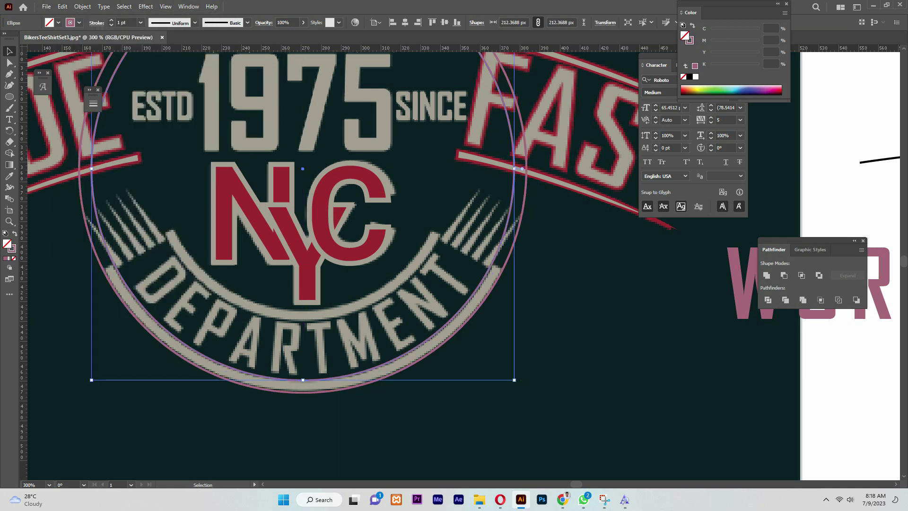
- Paste another circle in front and scale it concentrically to about 154 px, along the outer edge of the arc above DEPARTMENT
left_click(62, 7)
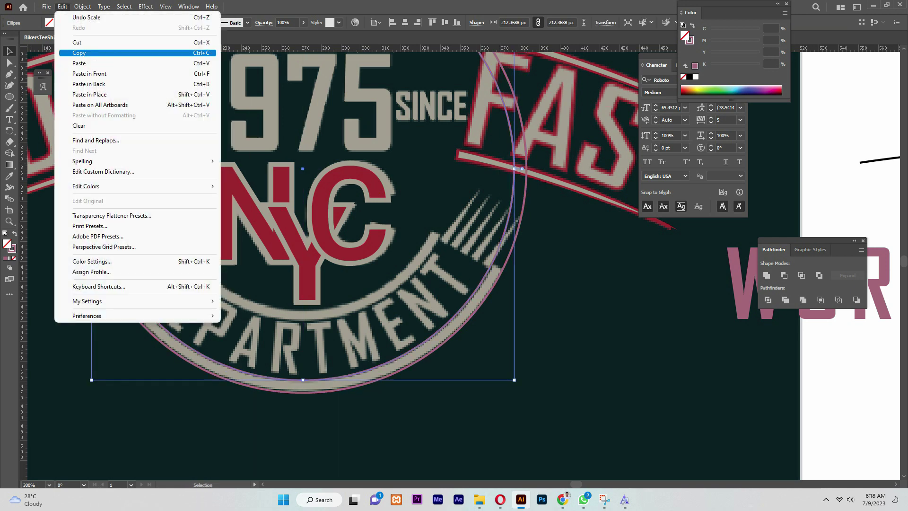
left_click(90, 73)
left_click_drag(515, 380, 457, 323)
- Add a fourth concentric circle fitted to the inner edge of the arc above DEPARTMENT and deselect it
right_click(394, 291)
left_click(497, 326)
left_click(411, 278)
key("ctrl+equal")
key("ctrl+equal")
scroll(463, 266, "down", 3)
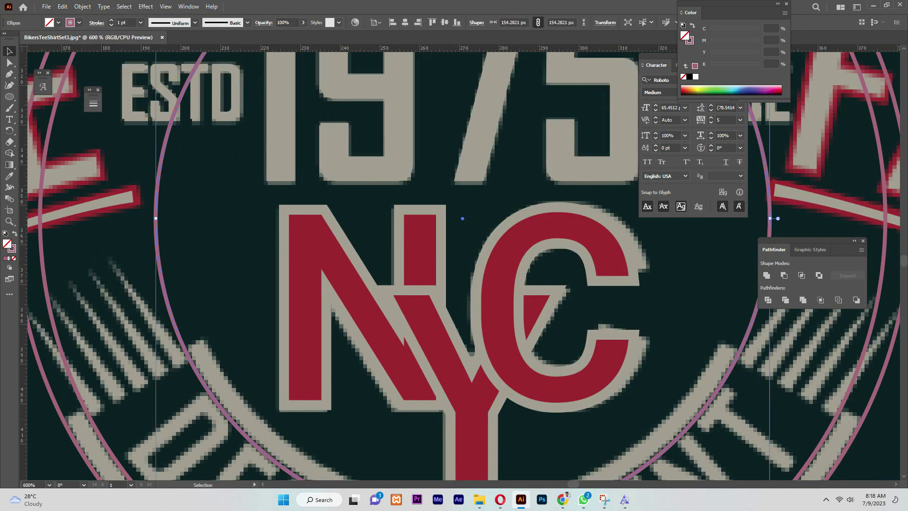
left_click_drag(770, 423, 747, 401)
key("ctrl+minus")
key("ctrl+minus")
key("ctrl+minus")
key("ctrl+shift+a")
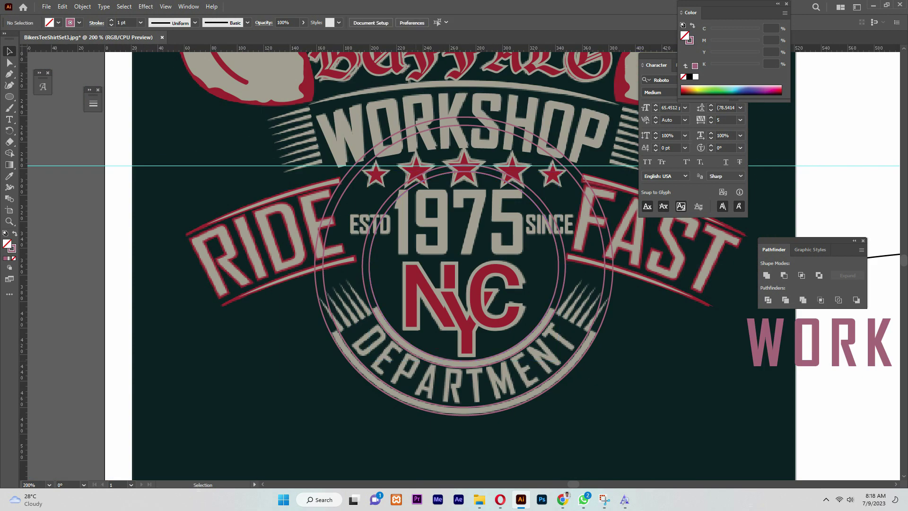
- Fill the two outer circles, subtract the smaller from the larger to form a ring, and set its opacity to 64%
left_click_drag(357, 380, 375, 389)
key("shift+x")
left_click(784, 275)
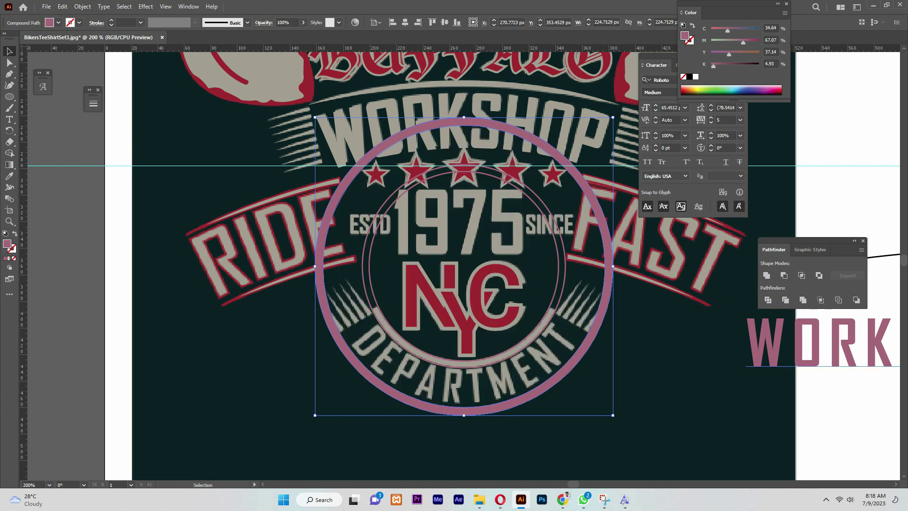
left_click(303, 22)
left_click_drag(306, 36, 291, 36)
scroll(464, 266, "down", 1)
key("ctrl+plus")
scroll(464, 266, "down", 1)
key("ctrl+shift+a")
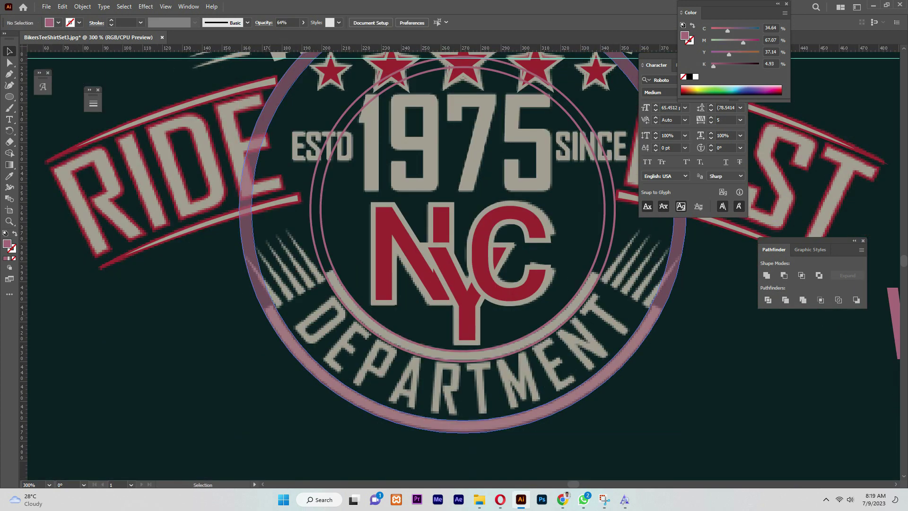
- Erase the outer ring at both arc ends, delete its upper part and restore the remaining arc's full opacity
left_click(246, 275)
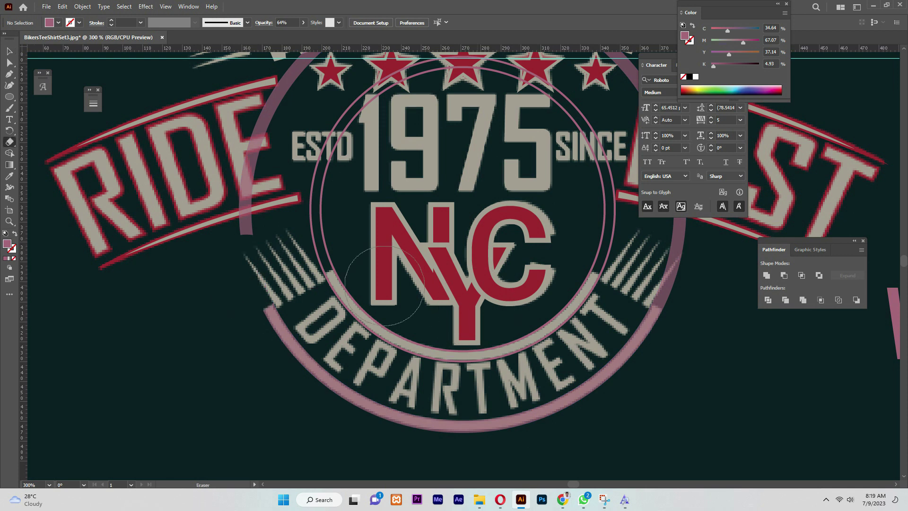
left_click(684, 277)
left_click(9, 51)
left_click(284, 86)
key("Delete")
left_click(283, 333)
left_click(303, 22)
left_click_drag(291, 36, 308, 36)
- Convert the two inner circles from strokes to fills and combine them into a single ring
left_click(331, 132)
key("shift+x")
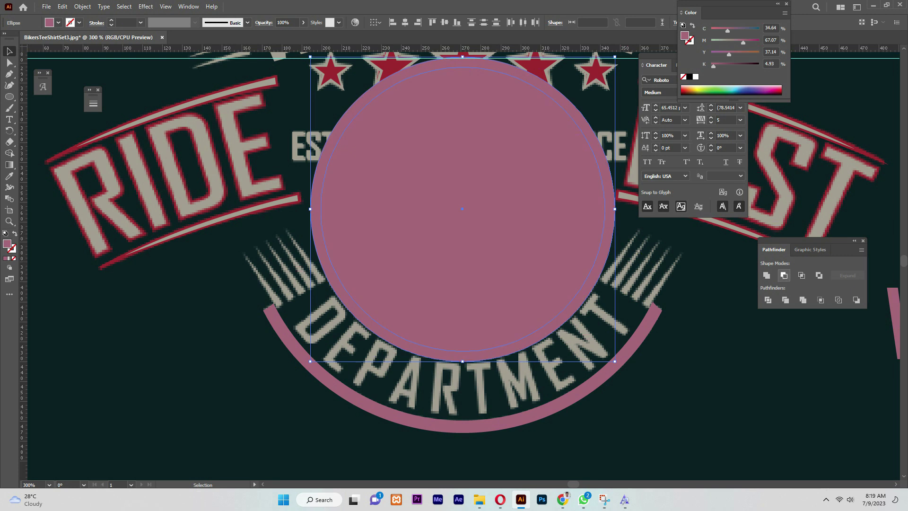
key("ctrl+8")
- Erase the inner ring at both ends of the arc above DEPARTMENT and delete its upper part
key("shift+e")
left_click(312, 237)
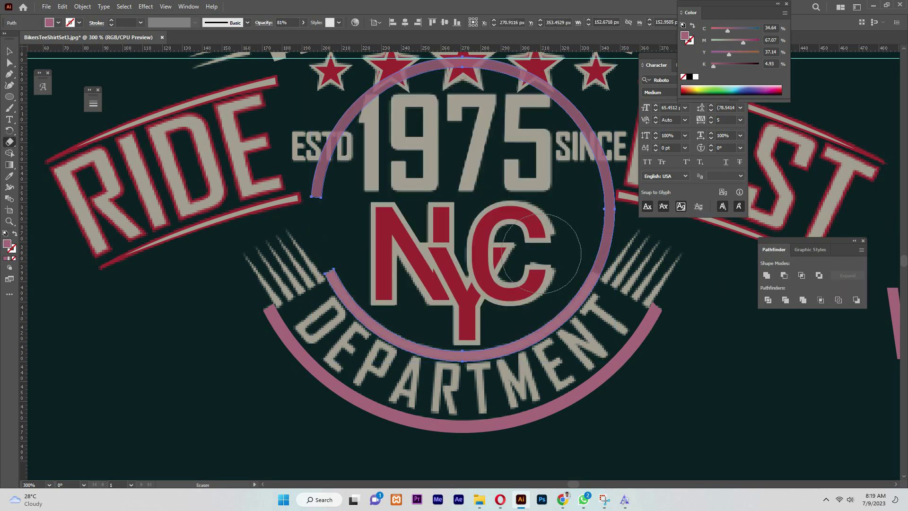
left_click(10, 51)
left_click(461, 64)
key("Delete")
- Fill both DEPARTMENT arcs with the beige sampled from the 1975 lettering and deselect them
left_click(433, 354)
key("i")
key("v")
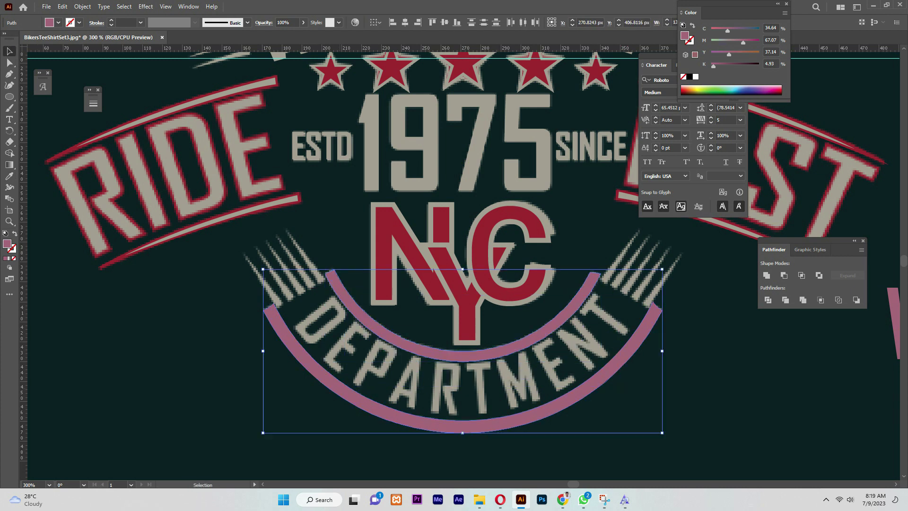
left_click(432, 424, "shift")
key("i")
left_click(403, 127)
key("v")
left_click(416, 124)
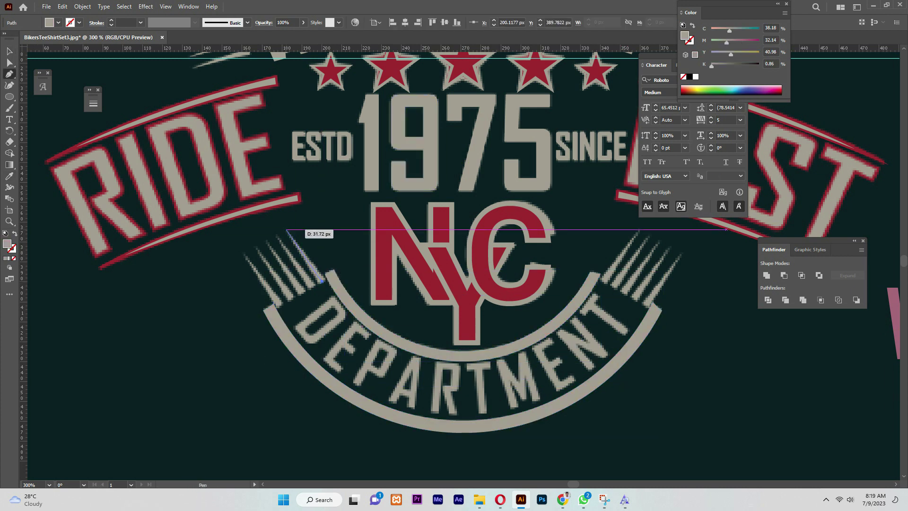
- Finish the innermost slanted line at the left end of the DEPARTMENT arcs with a black stroke and no fill
left_click(323, 281, "ctrl")
left_click(689, 77)
key("v")
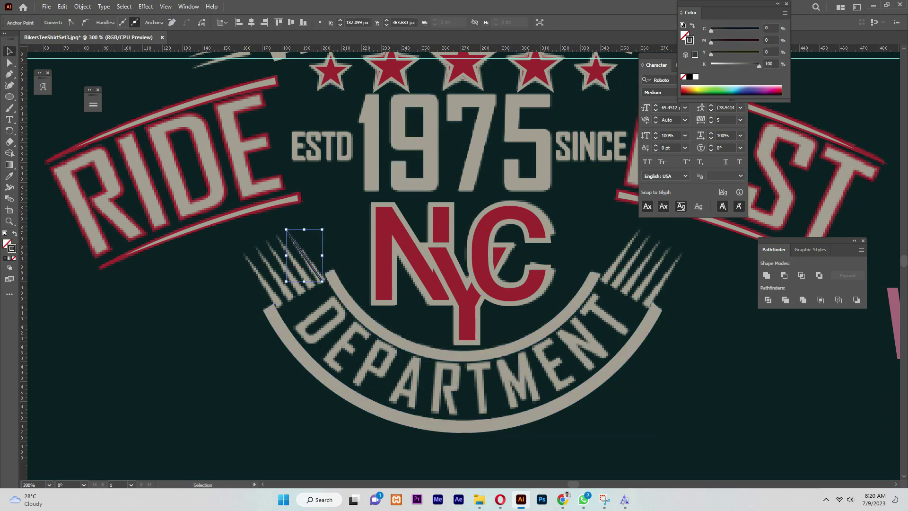
left_click(587, 213)
- Trace the four remaining slanted lines at the left end of the DEPARTMENT arcs as straight paths
scroll(468, 356, "up", 2)
left_click_drag(468, 356, 623, 400)
left_click(311, 262)
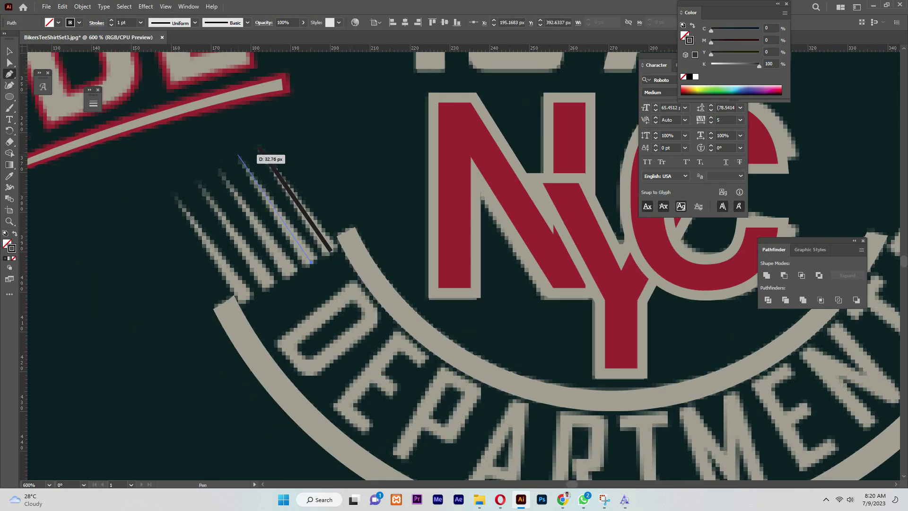
left_click(239, 156)
left_click(291, 276)
left_click(220, 170)
key("Escape")
left_click(271, 288)
left_click(198, 181)
key("Escape")
left_click(248, 301)
left_click(173, 194)
- Give all five slanted lines a 3 pt stroke with a tapered width profile
left_click(10, 51)
mouse_move(169, 162)
left_mouse_down()
mouse_move(213, 176)
mouse_move(303, 237)
left_mouse_up()
left_click(140, 23)
left_click(195, 23)
left_click(164, 96)
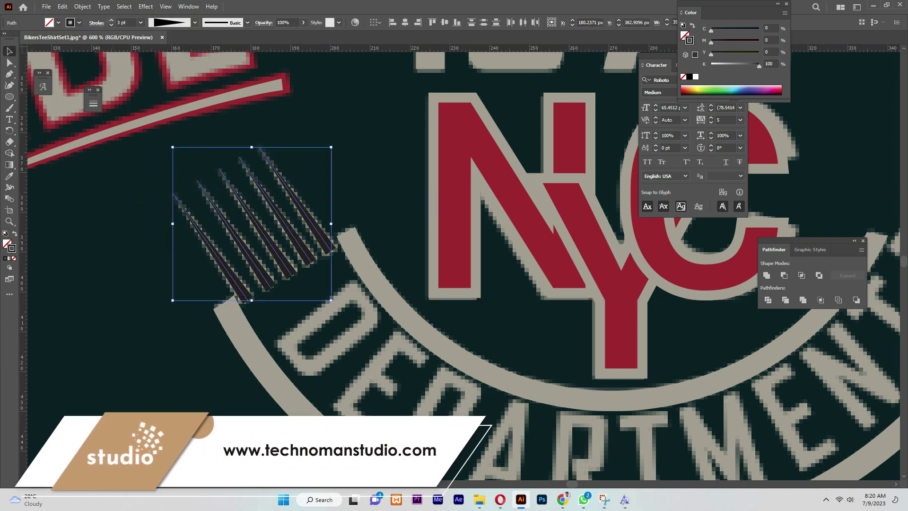
- Reflect a copy of the tapered lines and place it over the matching lines at the right end of the DEPARTMENT arcs
right_click(310, 234)
mouse_move(350, 390)
left_click(454, 425)
left_click(587, 339)
left_click_drag(211, 237, 805, 395)
left_click_drag(806, 395, 448, 348)
right_click(494, 341)
left_click(520, 251)
left_click_drag(497, 331, 622, 173)
- Expand the appearance of the right and left sets of tapered lines into filled shapes
left_click(83, 6)
left_click(116, 141)
left_click(265, 203)
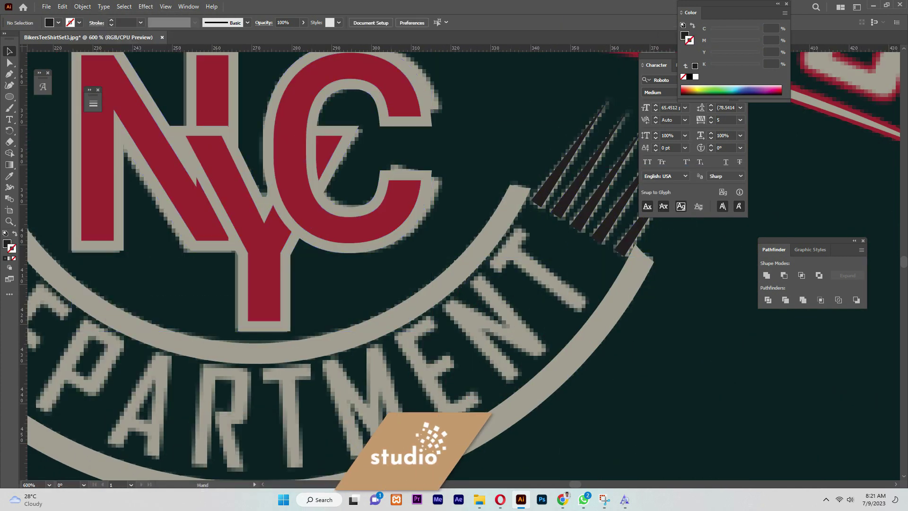
left_click_drag(265, 203, 541, 253)
left_click_drag(236, 161, 113, 284)
left_click(62, 6)
mouse_move(83, 6)
left_click(116, 127)
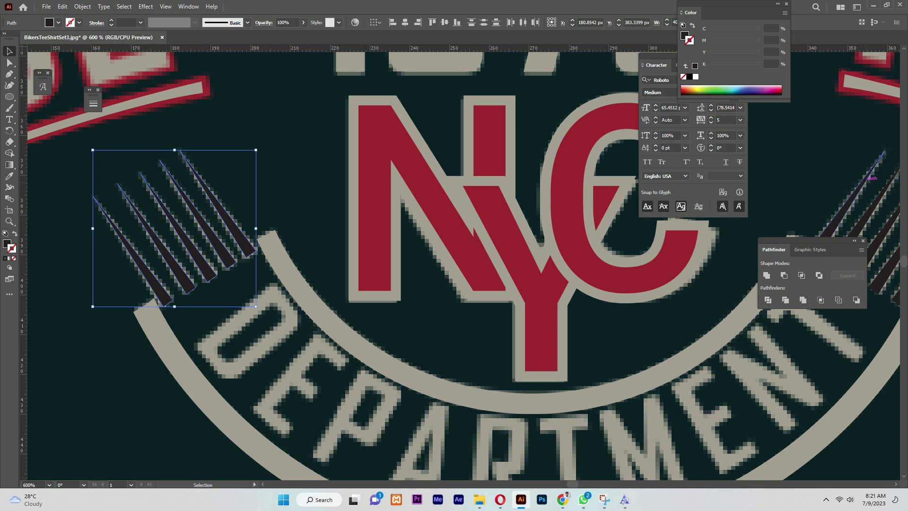
- Group the left set of tapered lines and fill both sets with the beige of the arcs
right_click(124, 238)
left_click(149, 313)
left_click(852, 223, "shift")
key("ctrl+minus")
key("ctrl+minus")
- Draw a circle about 209 px wide around the NYC emblem with a black stroke and no fill
key("l")
left_click_drag(466, 197, 675, 405)
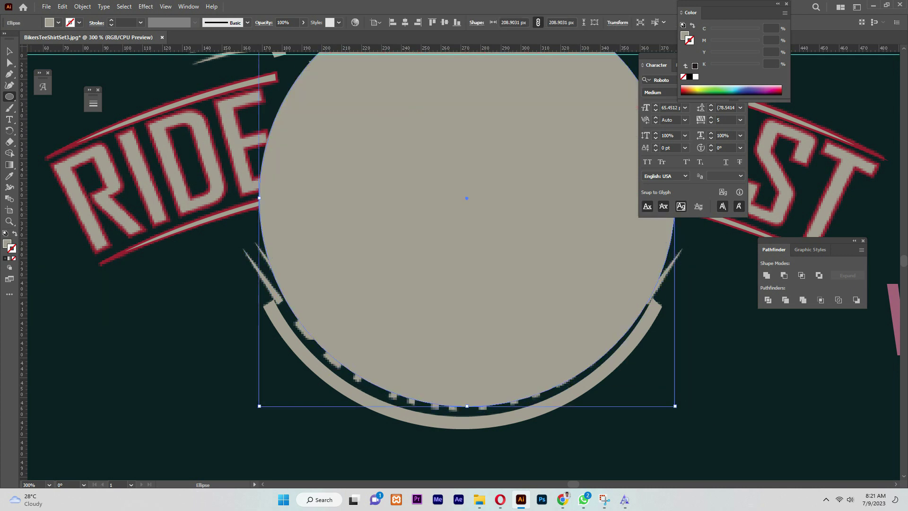
key("shift+x")
left_click(690, 77)
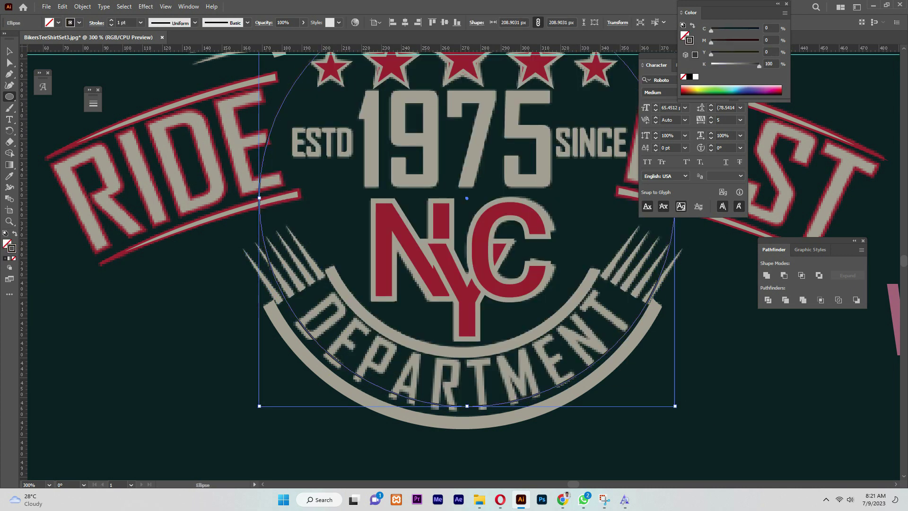
- Nudge the circle slightly left and down so it follows the baseline of the DEPARTMENT lettering
left_click(10, 51)
key("Left")
key("Left")
key("Left")
key("Left")
key("Right")
key("Right")
key("Down")
key("Down")
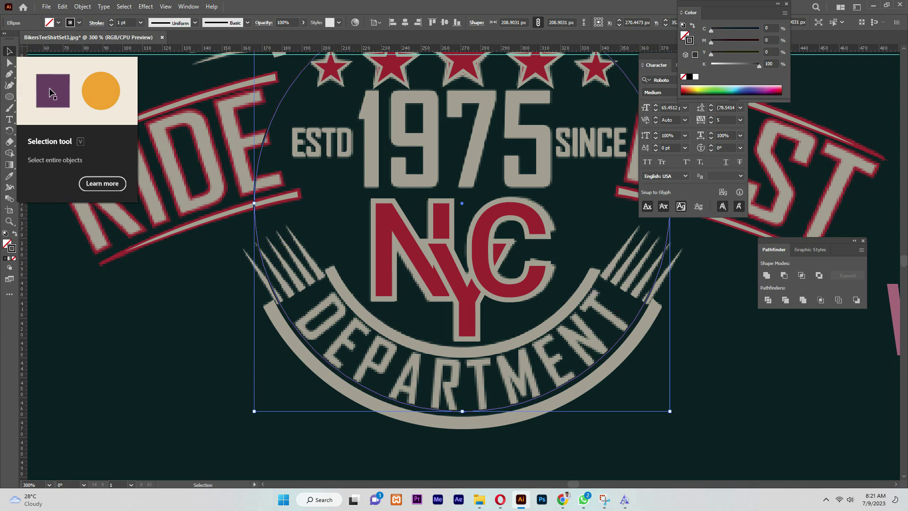
- Recolour the circle's stroke bright green and keep the circle selected
left_click(212, 303)
left_click(278, 316)
left_click(258, 246)
left_click(704, 91)
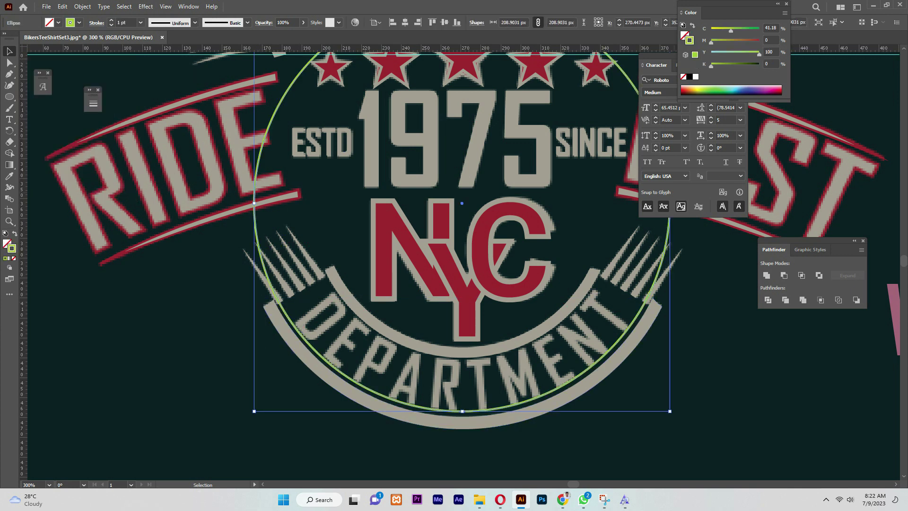
left_click(710, 350)
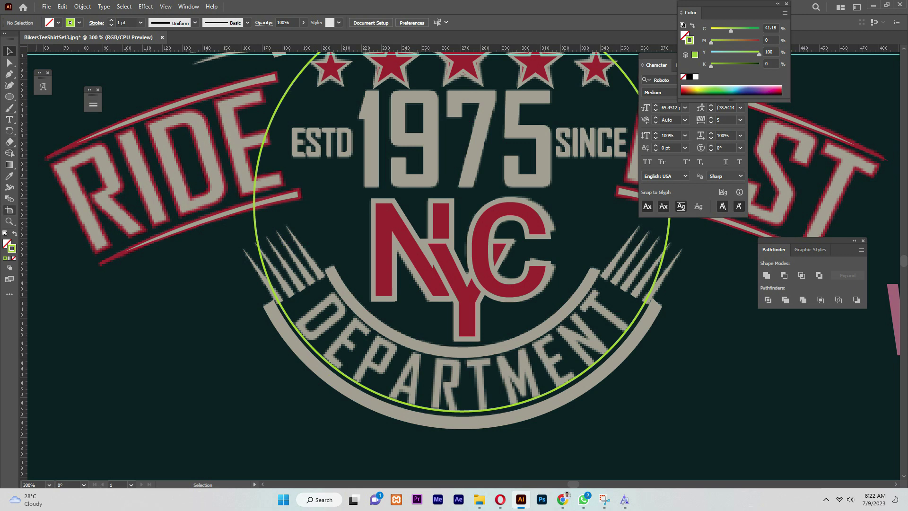
left_click(258, 243)
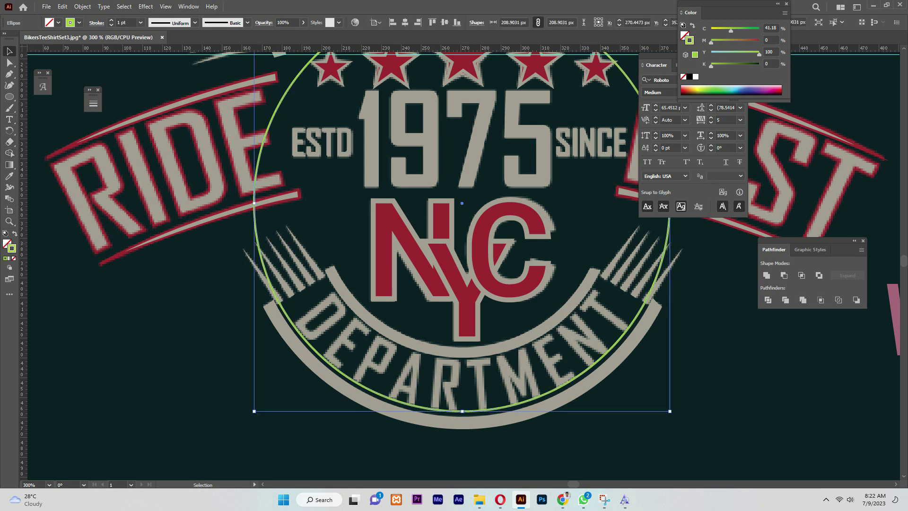
- Split the green circle at both ends of the DEPARTMENT lettering with the Scissors tool and delete its upper part
right_click(10, 142)
left_click(51, 154)
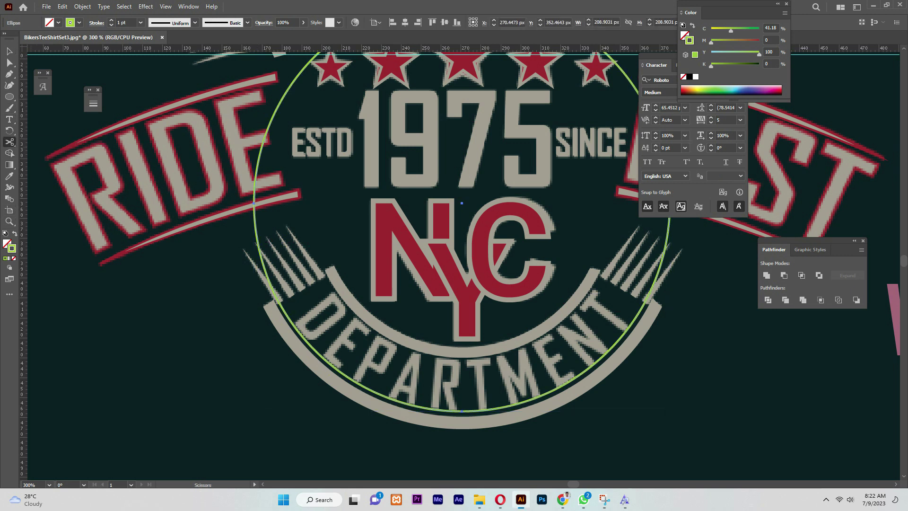
left_click(289, 317)
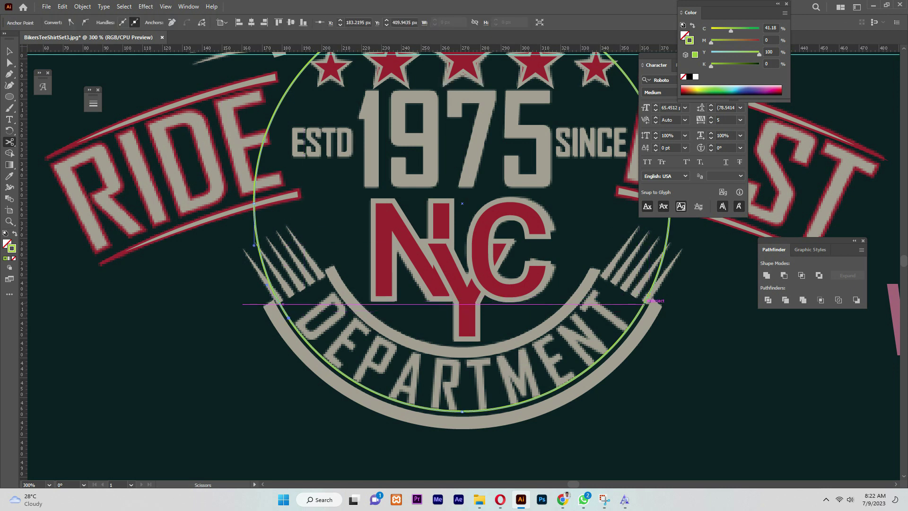
left_click(640, 311)
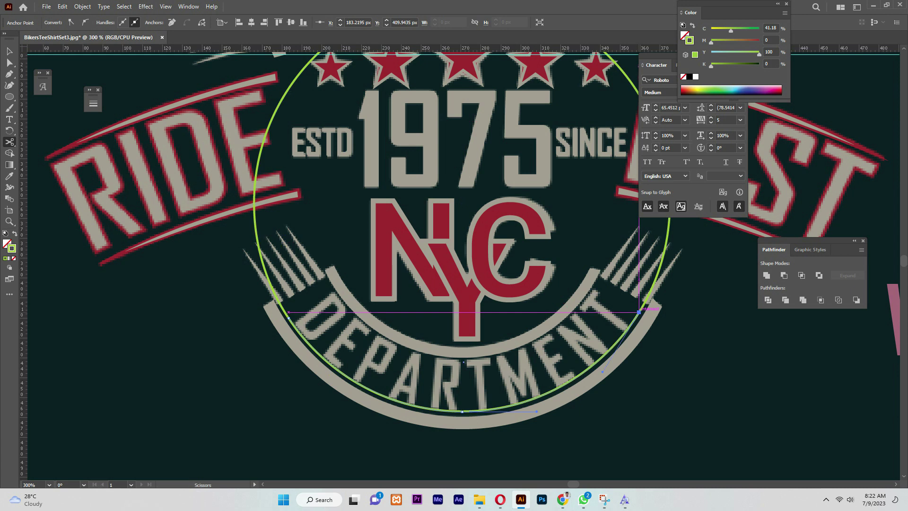
key("v")
left_click(256, 229)
key("Delete")
- Try to start type on the green arc, and undo back to the full circle
key("t")
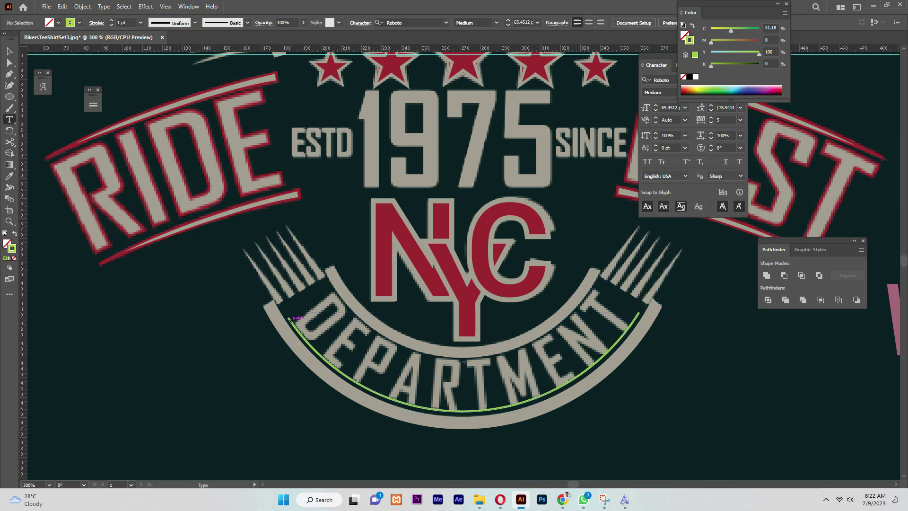
left_click(290, 319)
key("ctrl+z")
key("v")
key("ctrl+z")
key("ctrl+z")
key("ctrl+z")
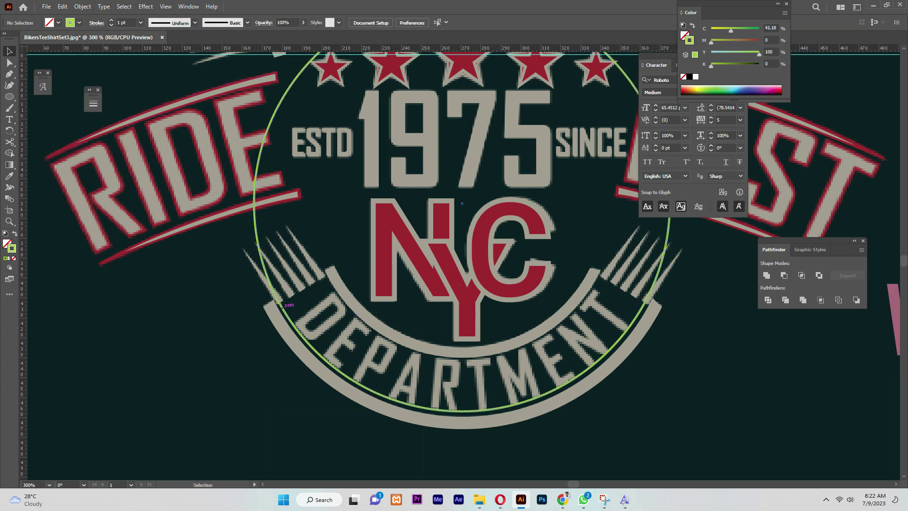
- Reflect the green circle, split it at both ends of the DEPARTMENT lettering and delete its upper part
right_click(282, 306)
mouse_move(327, 249)
left_click(416, 289)
left_click(642, 317)
key("c")
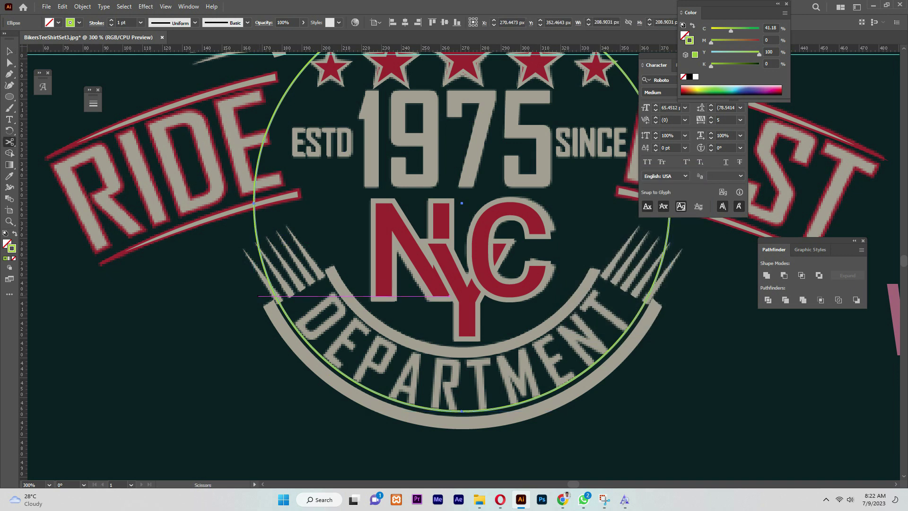
left_click(288, 316)
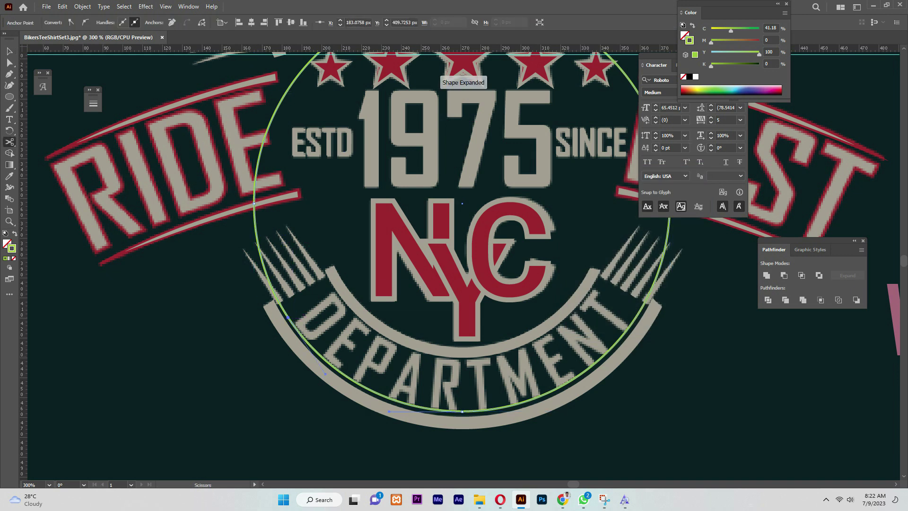
left_click(639, 313)
left_click(9, 51)
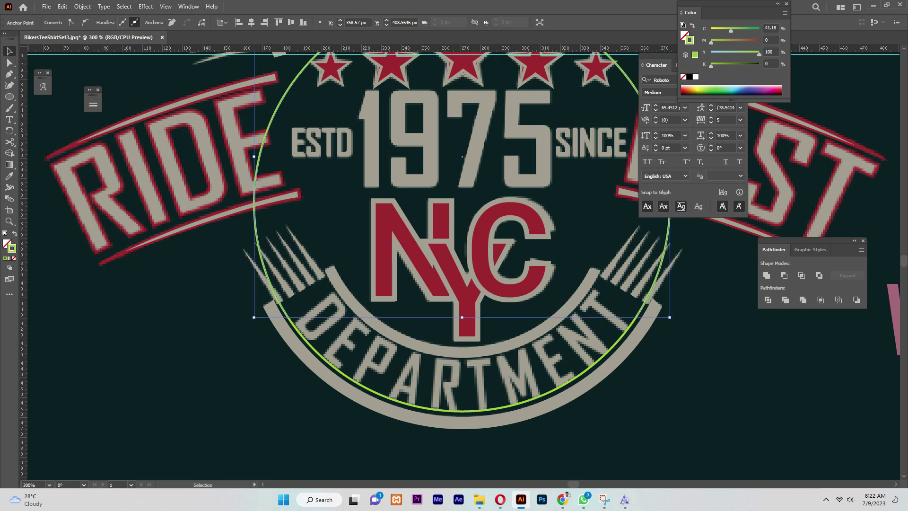
key("Delete")
- Enter the letter D as type on the green arc and set its font size to 29 pt
key("t")
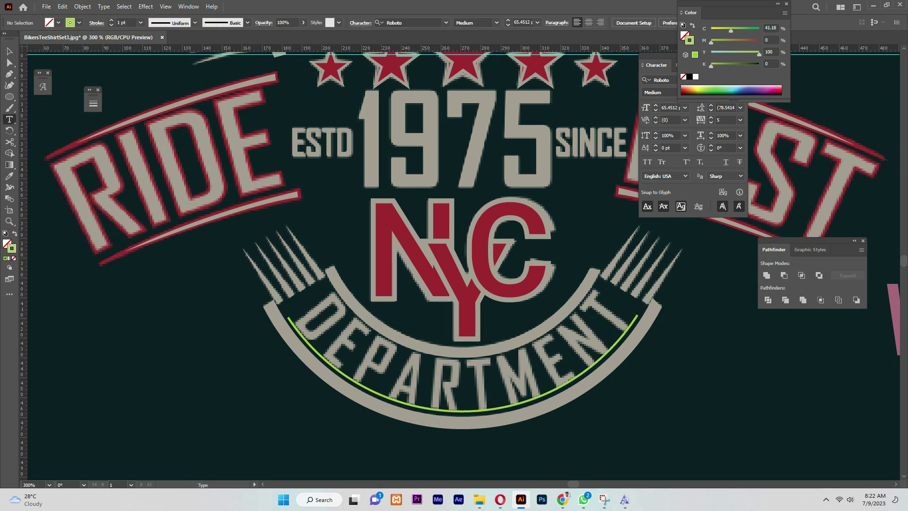
left_click(299, 336)
type("D")
key("Escape")
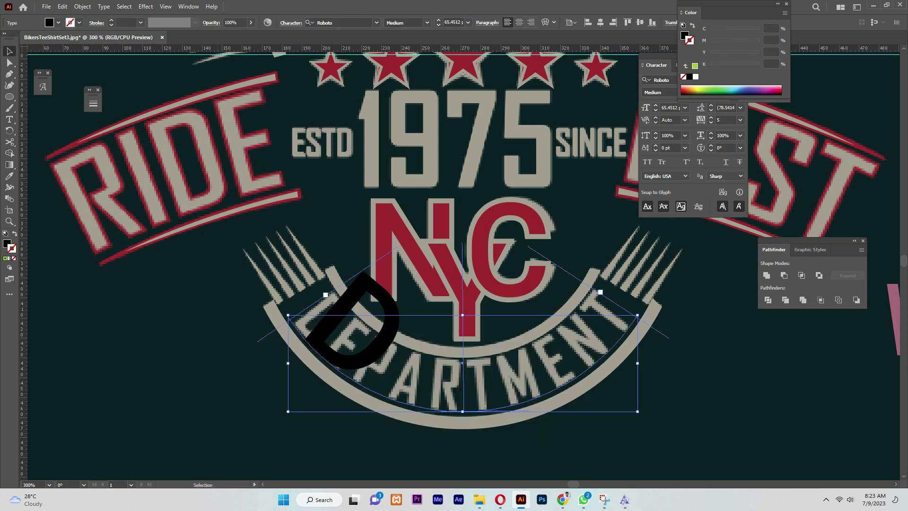
left_click(439, 25)
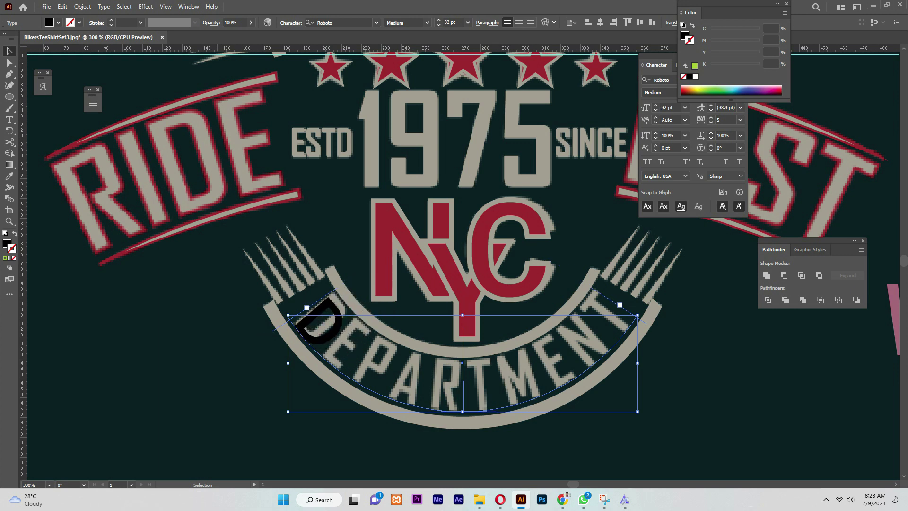
left_click(427, 23)
left_click(438, 25)
left_click(438, 25)
left_click(439, 25)
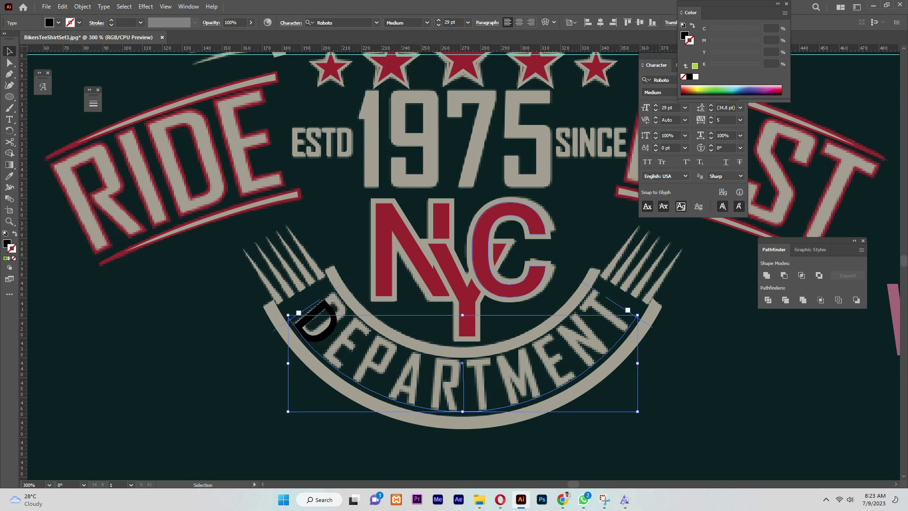
- Apply the Agency FB Bold style of the pink WORKSHOP lettering to the D and set its size to 34 pt
scroll(454, 263, "up", 2)
left_click(328, 187)
scroll(328, 187, "up", 2)
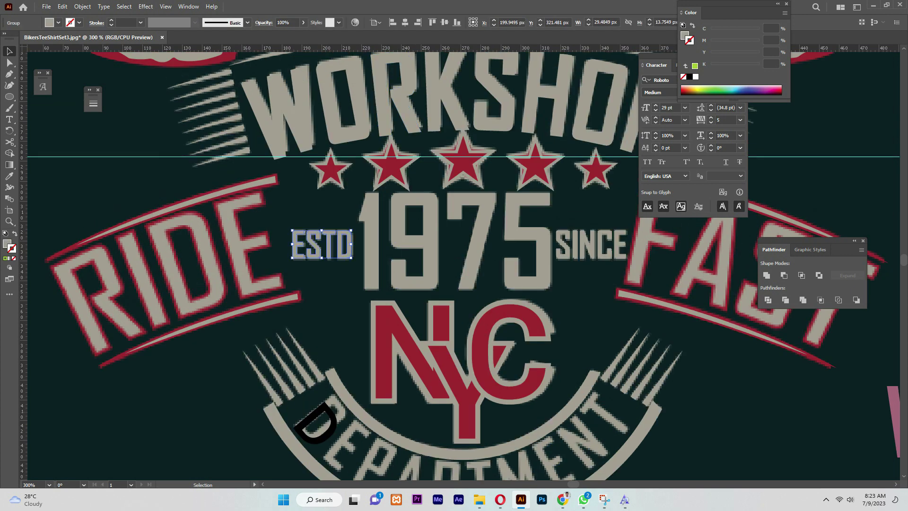
left_click(330, 431)
left_click_drag(330, 431, 129, 309)
key("i")
left_click(713, 303)
key("v")
left_click(438, 26)
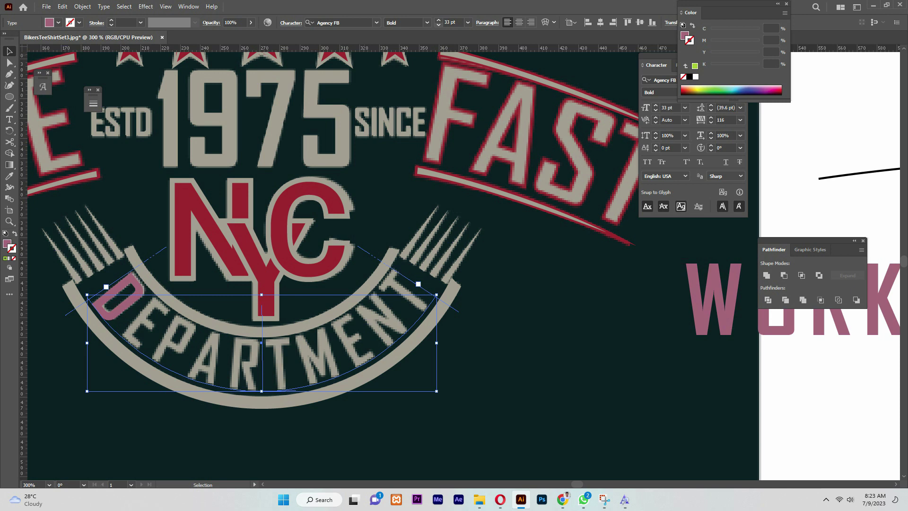
left_click(438, 20)
- Complete the type along the arc to read DEPARTMENT
key("t")
left_click(133, 316)
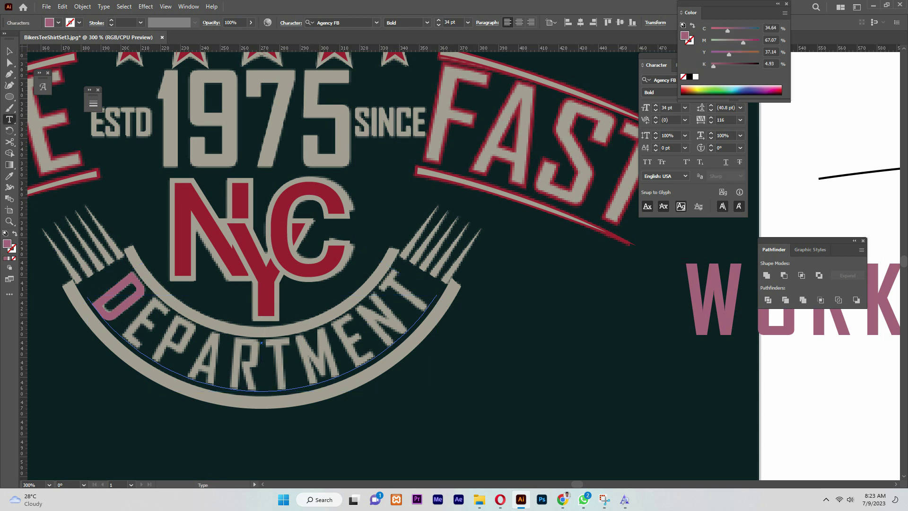
type("R")
key("BackSpace")
type("EPARTMENT")
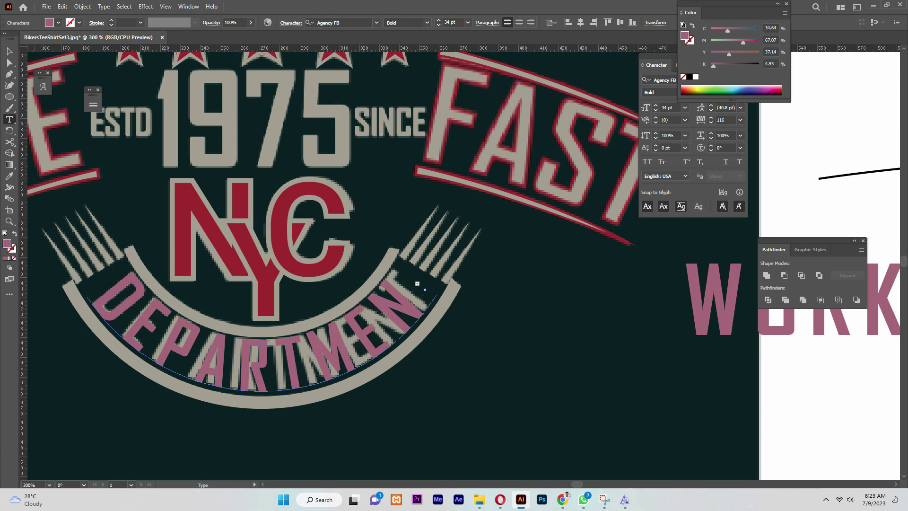
key("Escape")
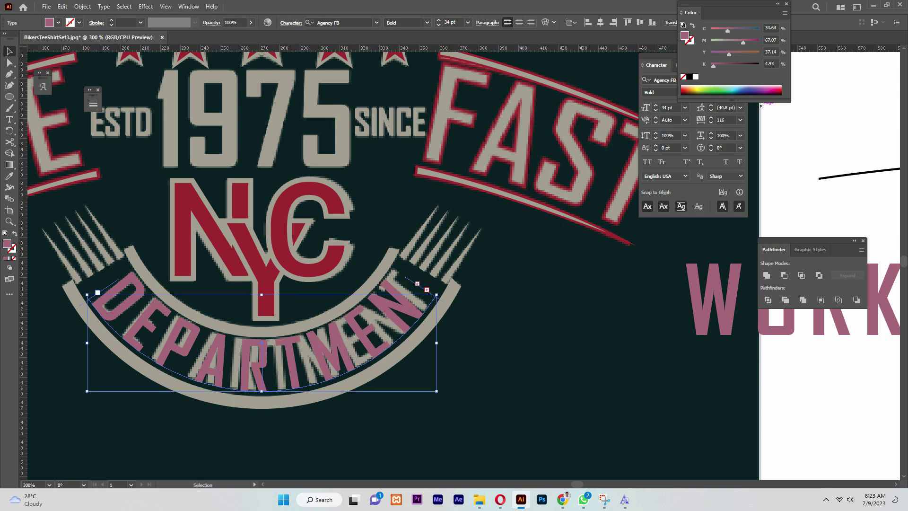
- Set the tracking of the DEPARTMENT text to 81 and deselect it
left_click(711, 122)
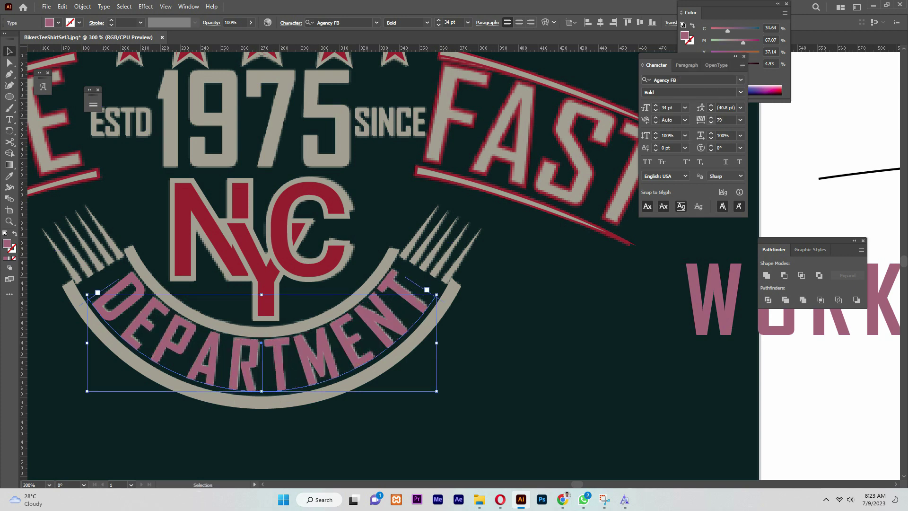
left_click(711, 118)
left_click(711, 117)
key("ctrl+shift+a")
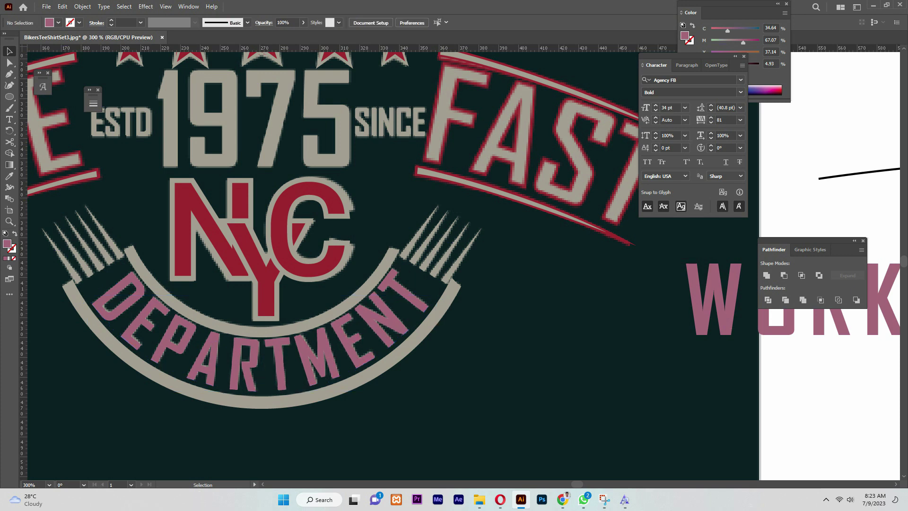
- Convert the DEPARTMENT text to outlines, fill it with the beige of the outer arc and deselect it
left_click(280, 362)
right_click(305, 134)
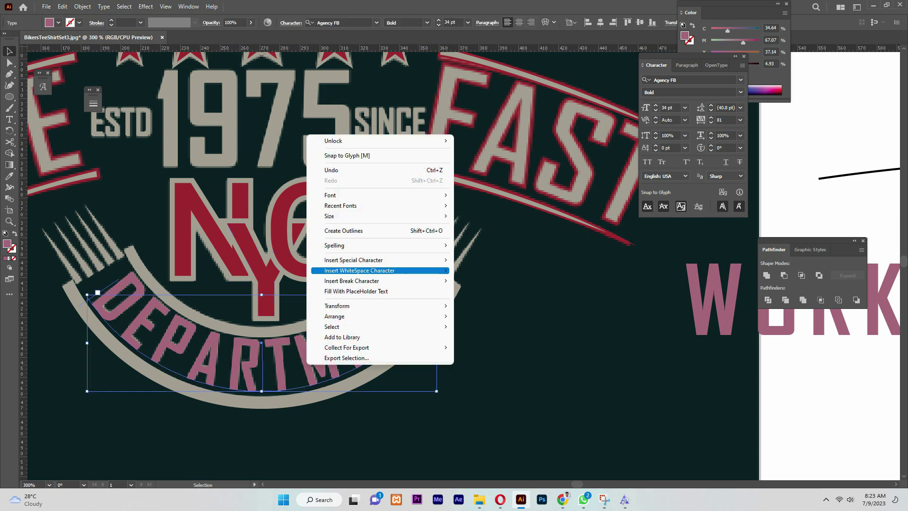
left_click(332, 231)
key("i")
left_click(451, 293)
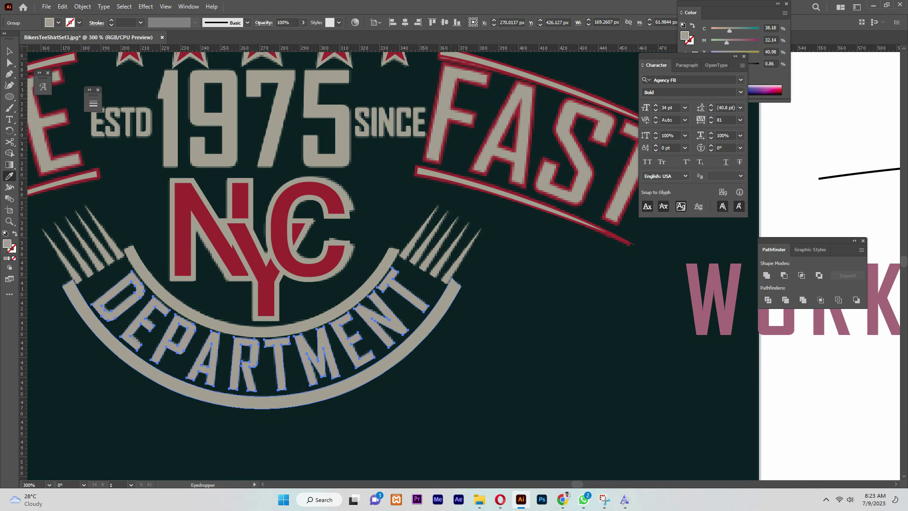
left_click(10, 51)
left_click(445, 392)
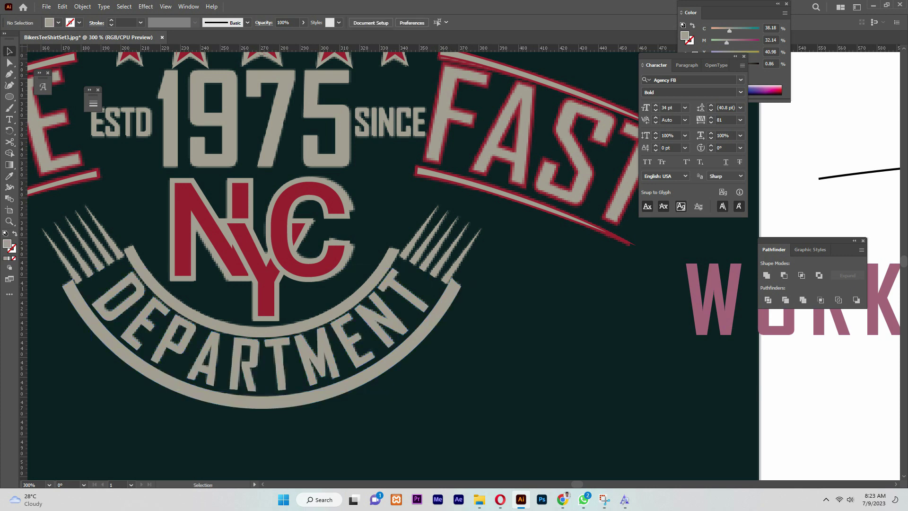
left_click_drag(398, 252, 657, 261)
key("t")
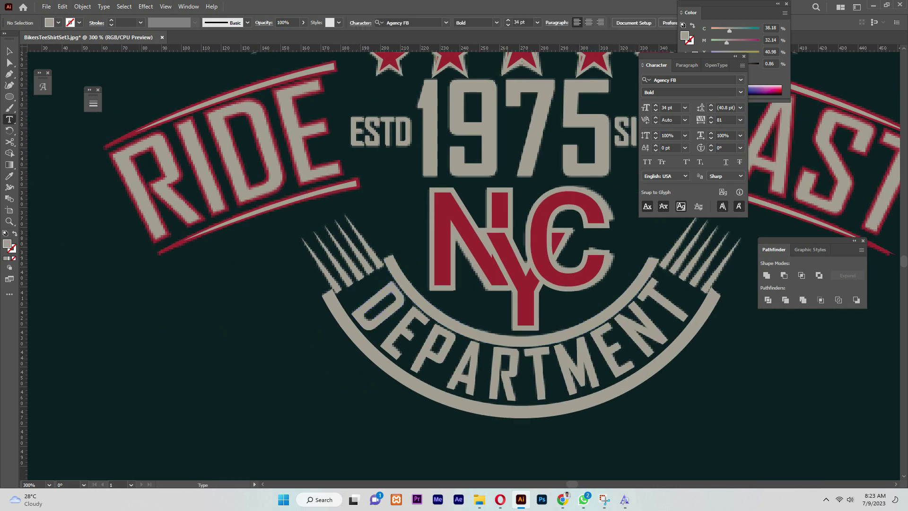
left_click(139, 358)
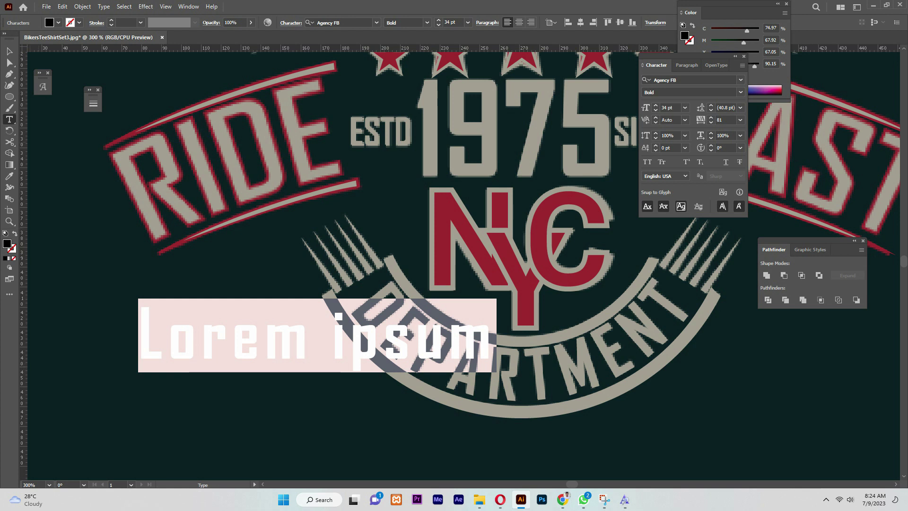
key("Escape")
key("Delete")
- Draw a shallow curved path with the Pen tool along the baseline of RIDE, with a stroke and no fill
key("p")
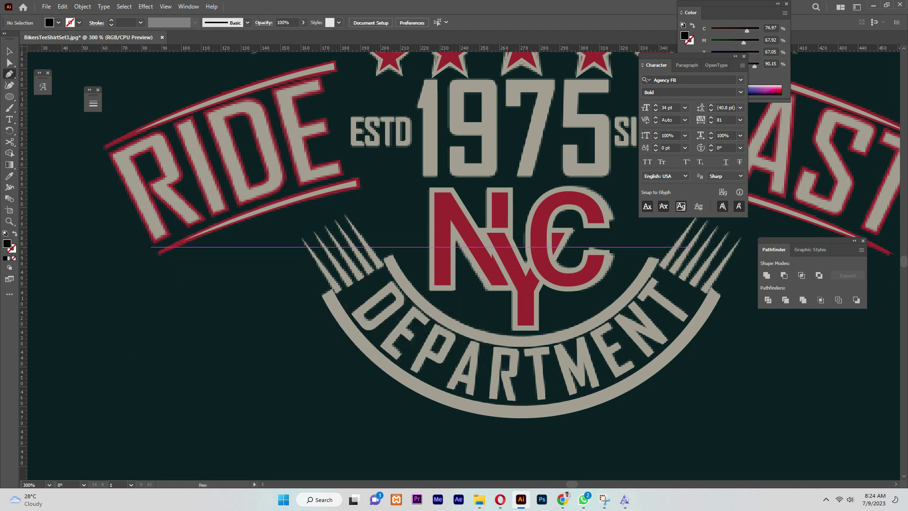
left_click(150, 246)
left_click_drag(344, 176, 416, 168)
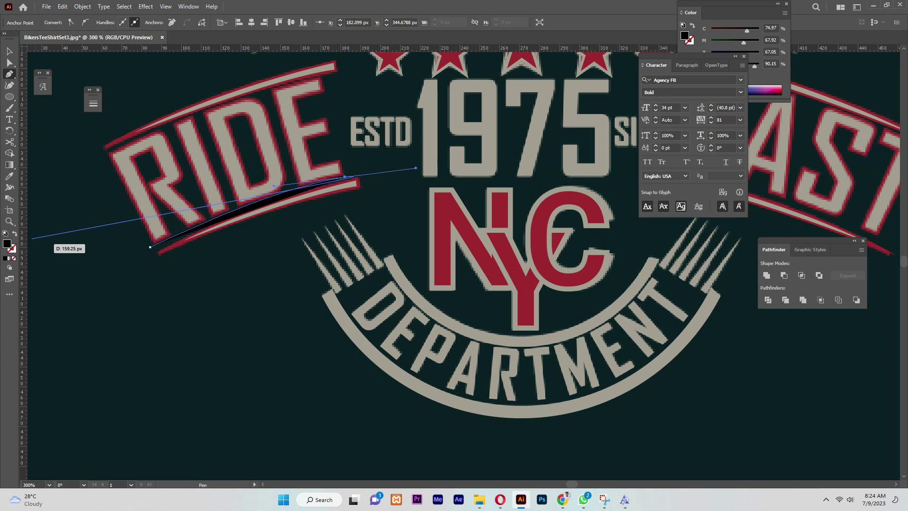
left_click(14, 234)
- Extend both ends of the curve under RIDE slightly outward and deselect it
key("a")
left_click(93, 265)
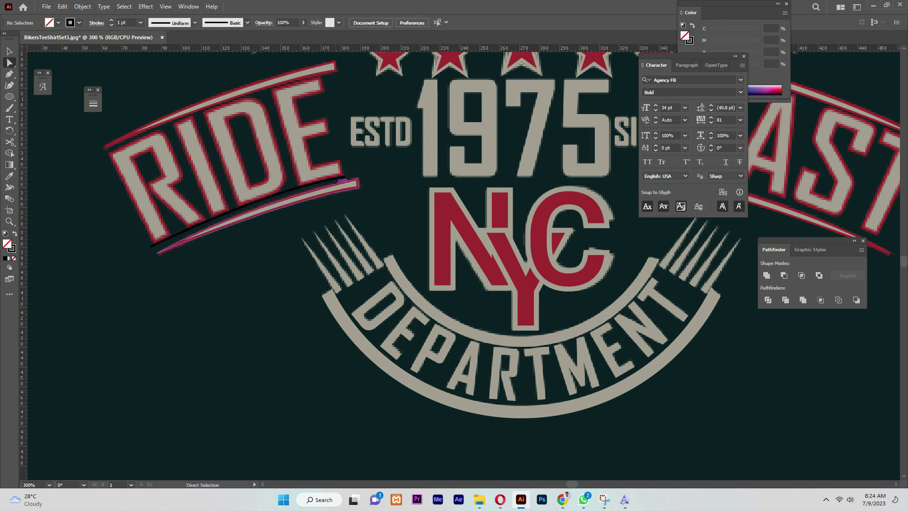
left_click_drag(345, 177, 351, 174)
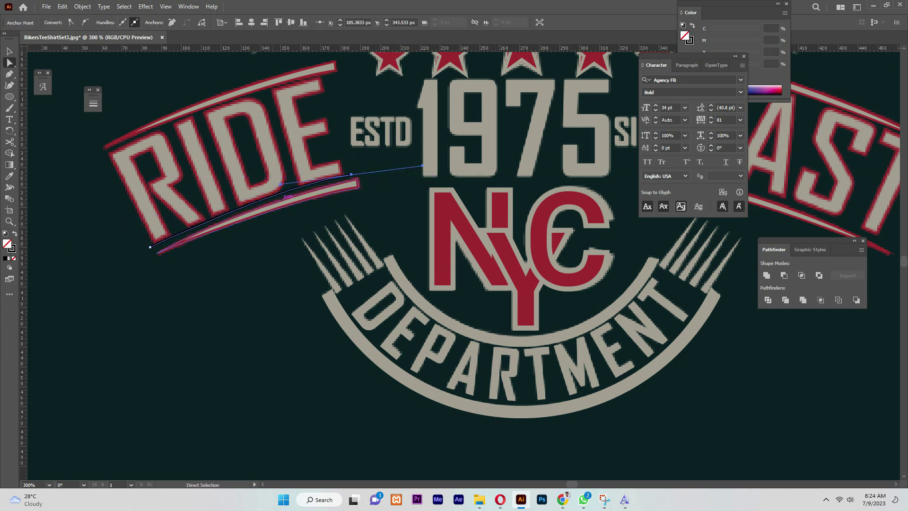
left_click_drag(150, 247, 146, 250)
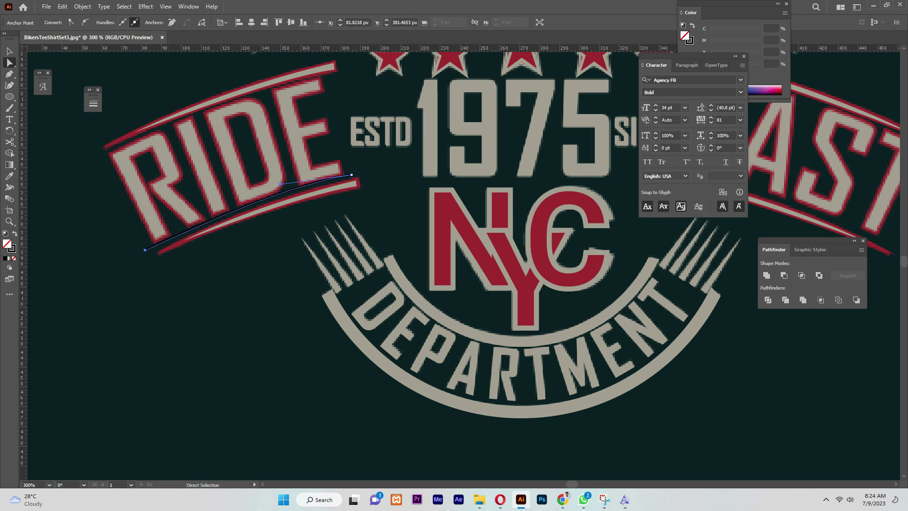
left_click(138, 283)
- Place type reading RIDE along the curve beneath the traced lettering
key("t")
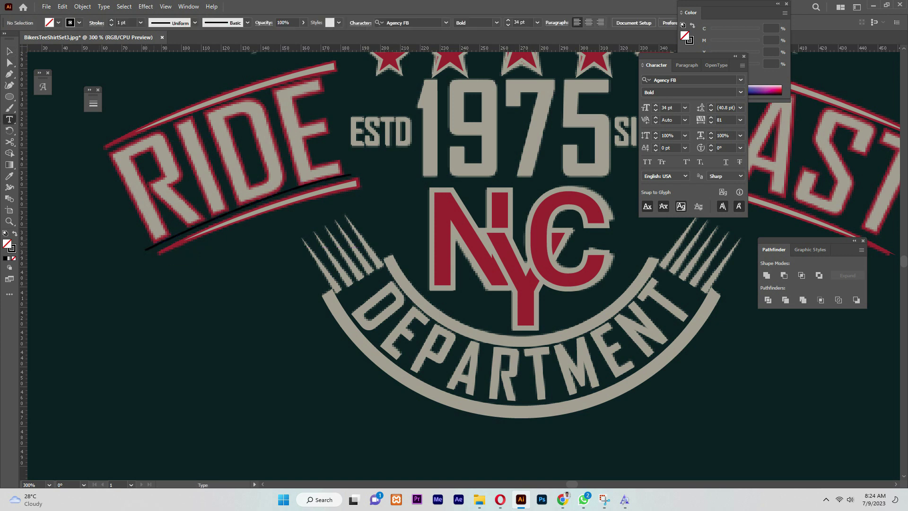
left_click(159, 246)
key("BackSpace")
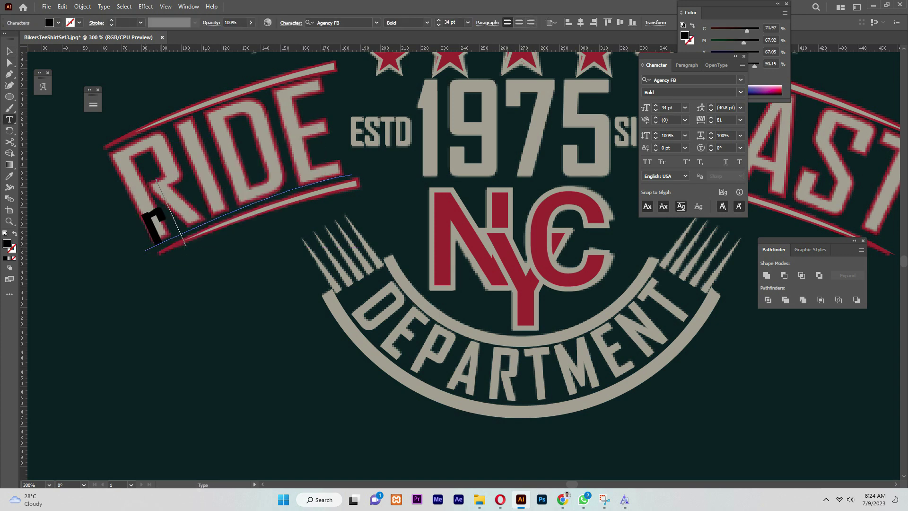
type("RIDE")
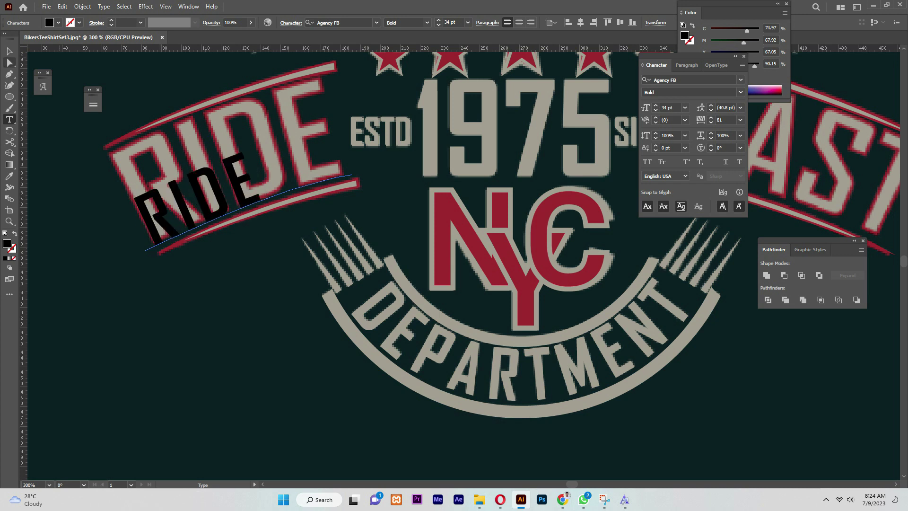
key("Escape")
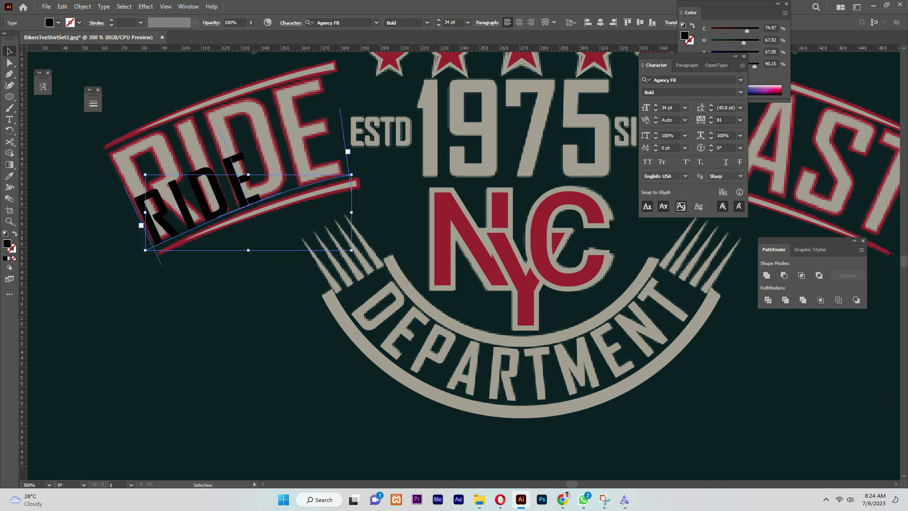
- Enlarge the RIDE text on the curve to 60 pt
key("ctrl+shift+period")
key("ctrl+shift+period")
key("ctrl+shift+period")
key("ctrl+shift+period")
key("ctrl+shift+period")
key("ctrl+shift+period")
key("ctrl+shift+period")
key("ctrl+shift+period")
key("ctrl+shift+period")
key("ctrl+shift+period")
key("ctrl+shift+period")
key("ctrl+shift+period")
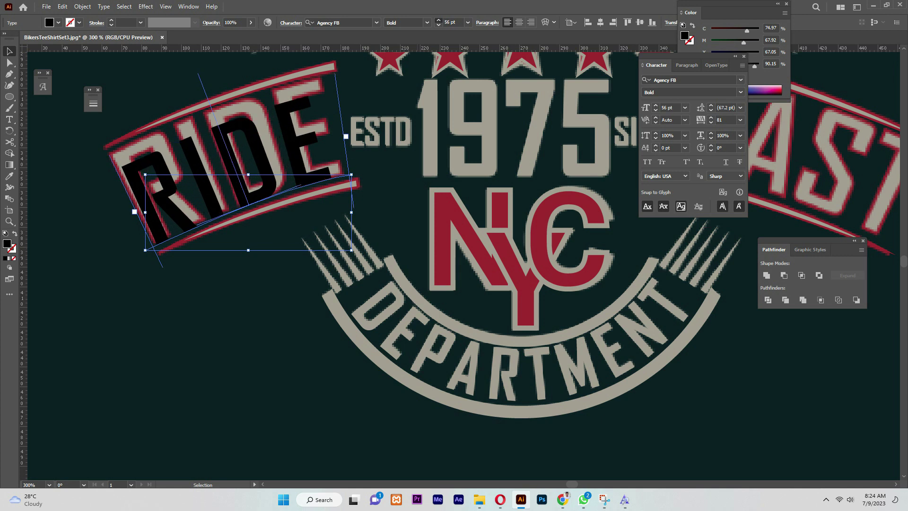
key("ctrl+shift+period")
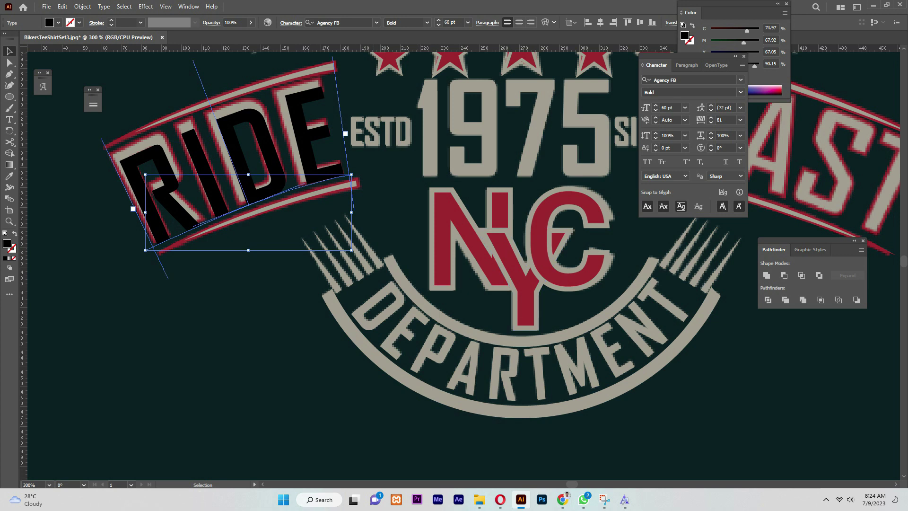
left_click(439, 20)
left_click(438, 25)
- Set the tracking of the RIDE text to 0 and its size to 67 pt
left_click(740, 120)
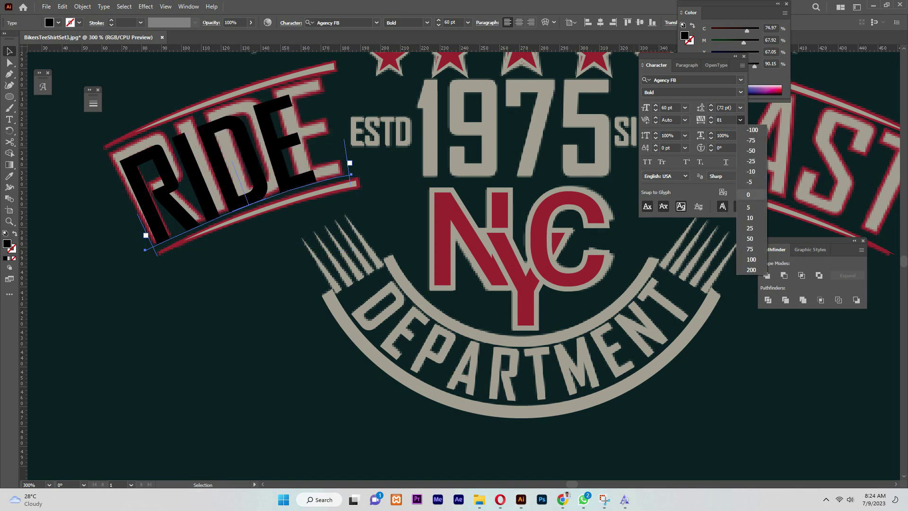
left_click(752, 194)
left_click(438, 20)
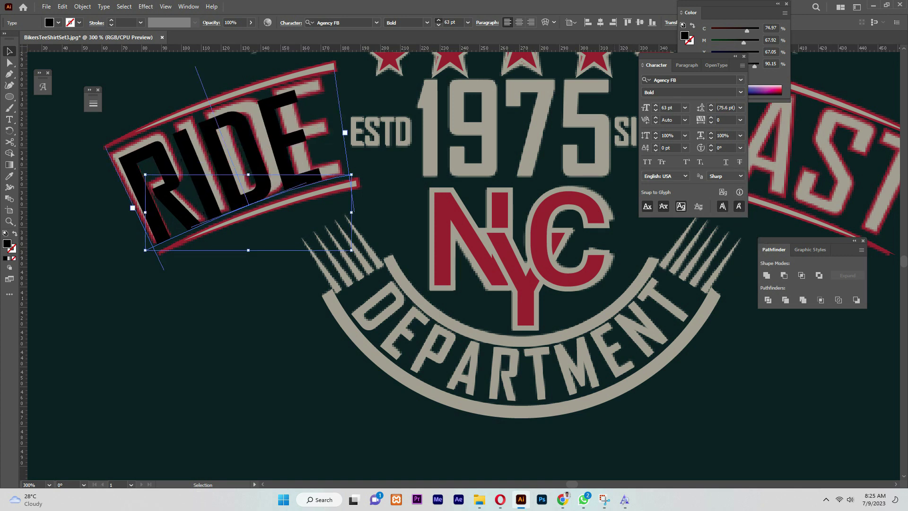
left_click(439, 25)
left_click(439, 25)
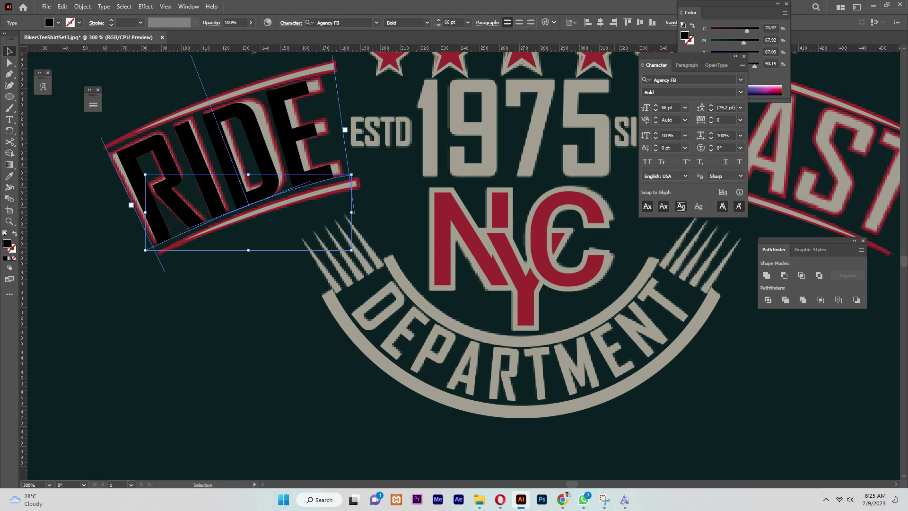
left_click(438, 20)
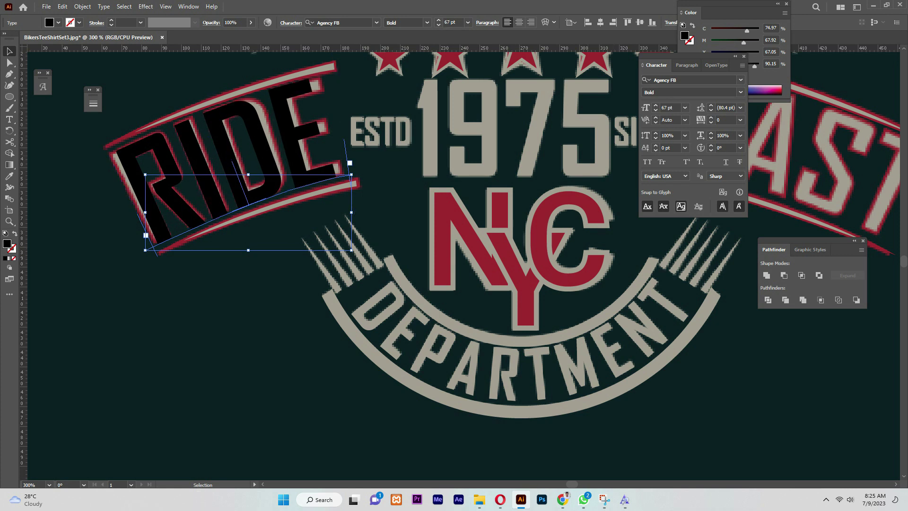
right_click(218, 196)
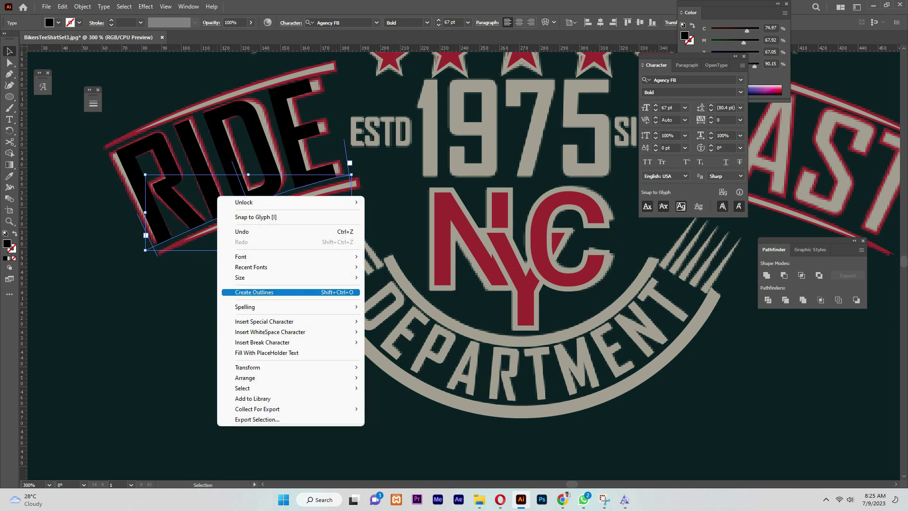
mouse_move(284, 367)
left_click(390, 392)
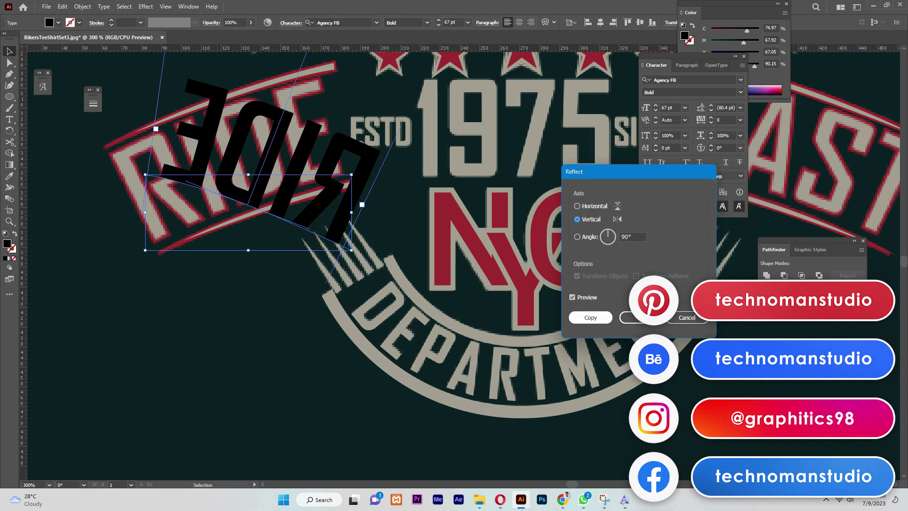
left_click(590, 317)
left_click_drag(341, 203, 745, 405)
key("Delete")
- Convert the RIDE text to outlines
left_click(159, 215)
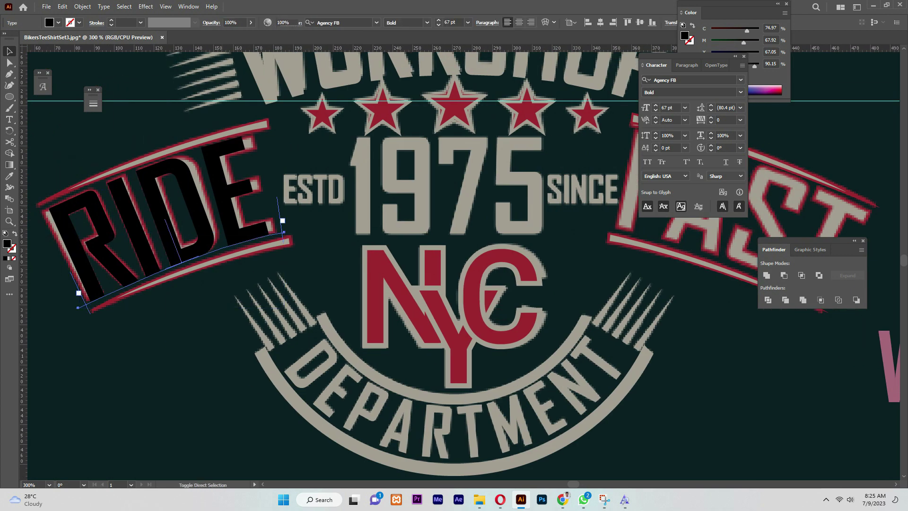
key("ctrl+shift+o")
- Draw an unfilled, stroked curve along the baseline of FAST and extend its end below the F slightly outward
left_click_drag(614, 309, 350, 288)
key("p")
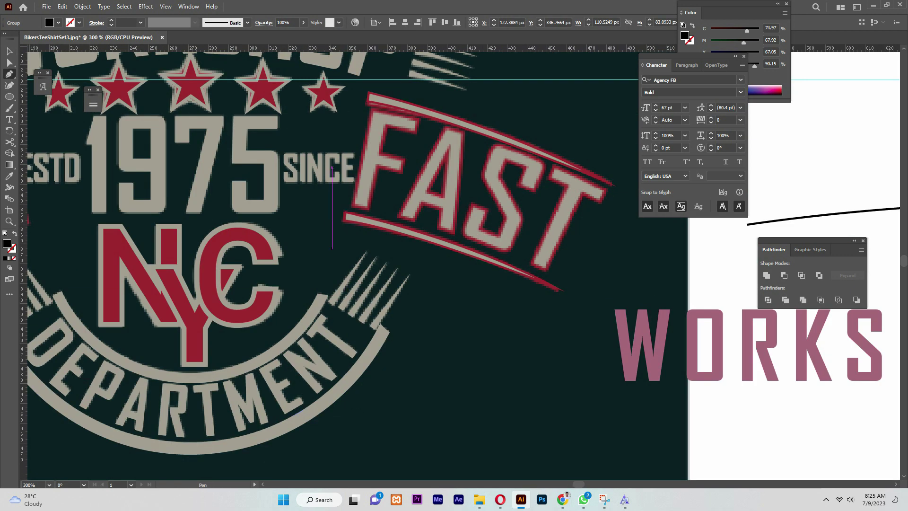
left_click(342, 206)
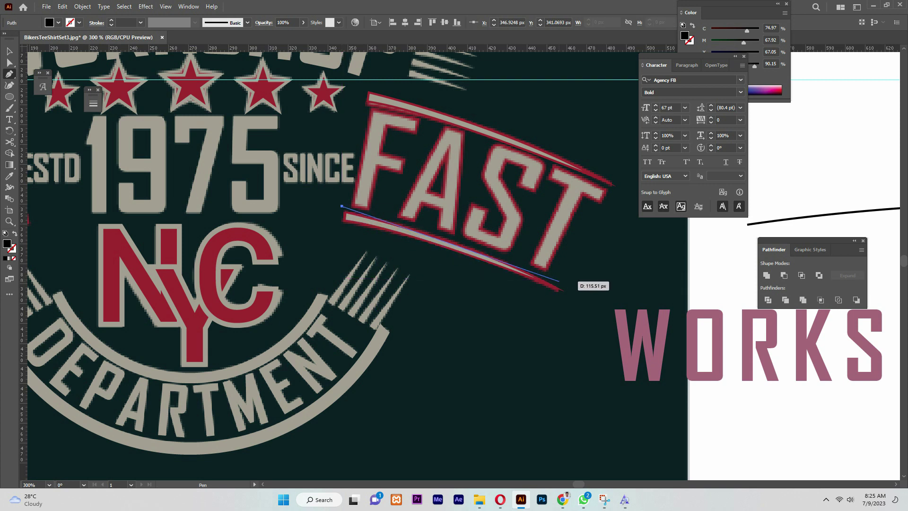
left_click_drag(562, 281, 645, 330)
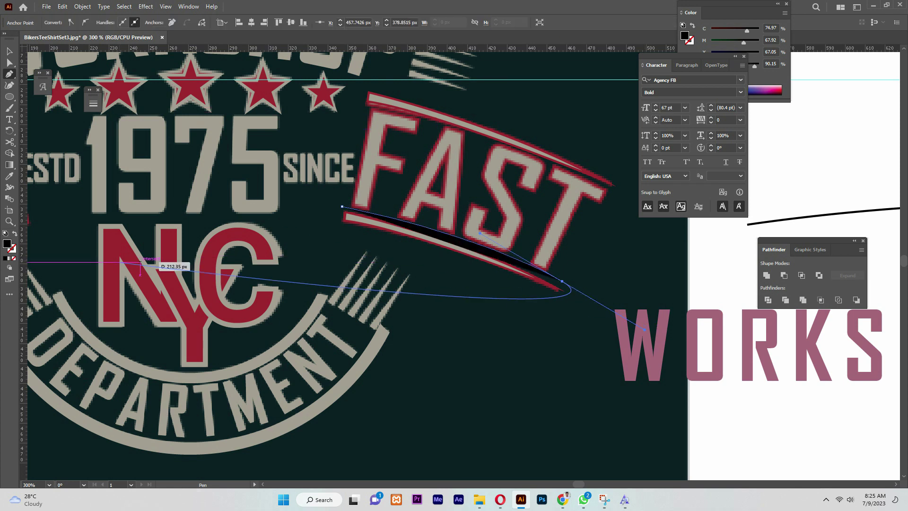
left_click(14, 233)
left_click(330, 242)
left_click_drag(342, 207, 338, 206)
left_click(330, 239)
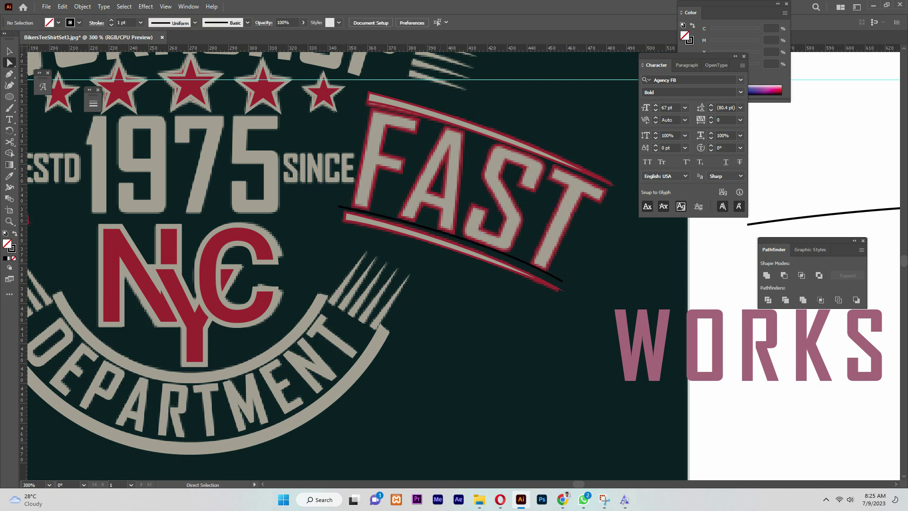
- Place type reading FAST in capitals along the new curve
key("t")
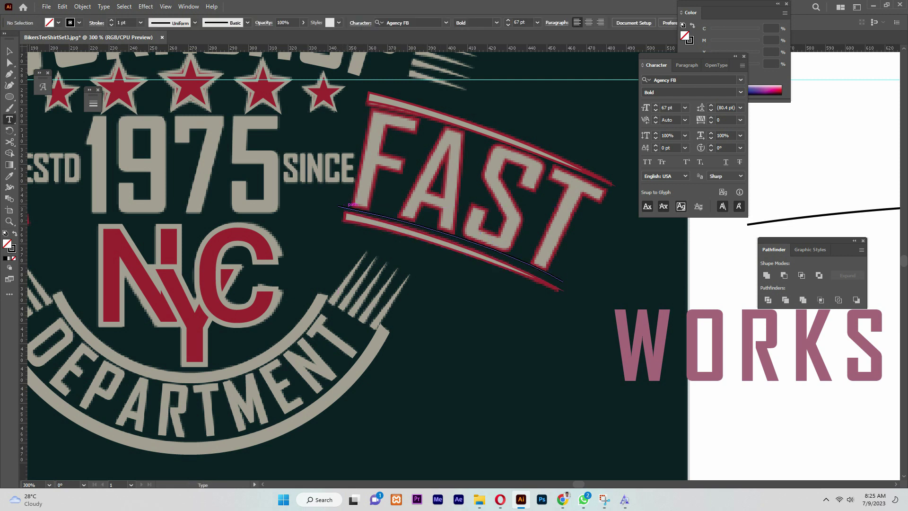
left_click(341, 206)
type("f")
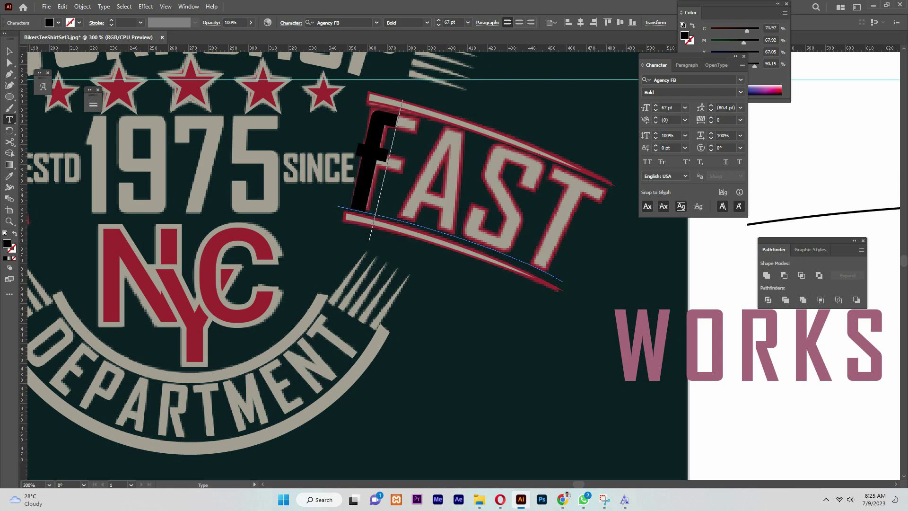
key("BackSpace")
type("FAST")
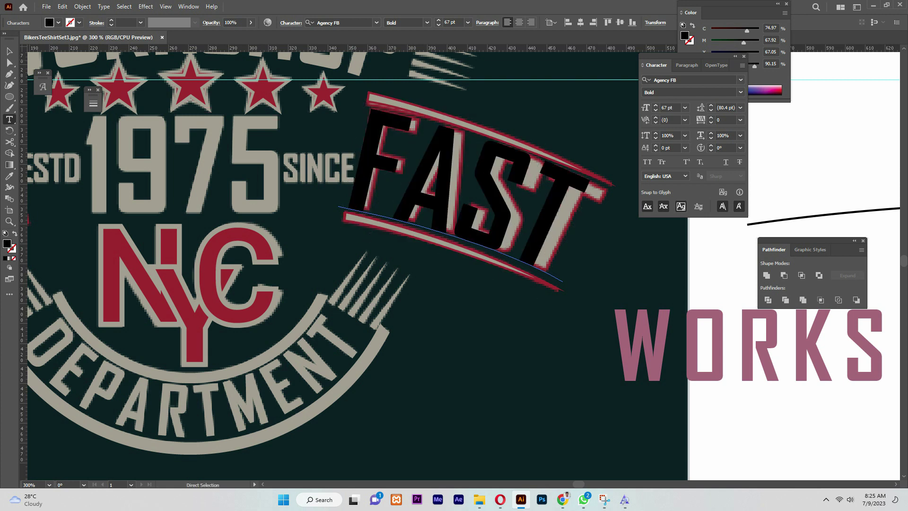
key("Escape")
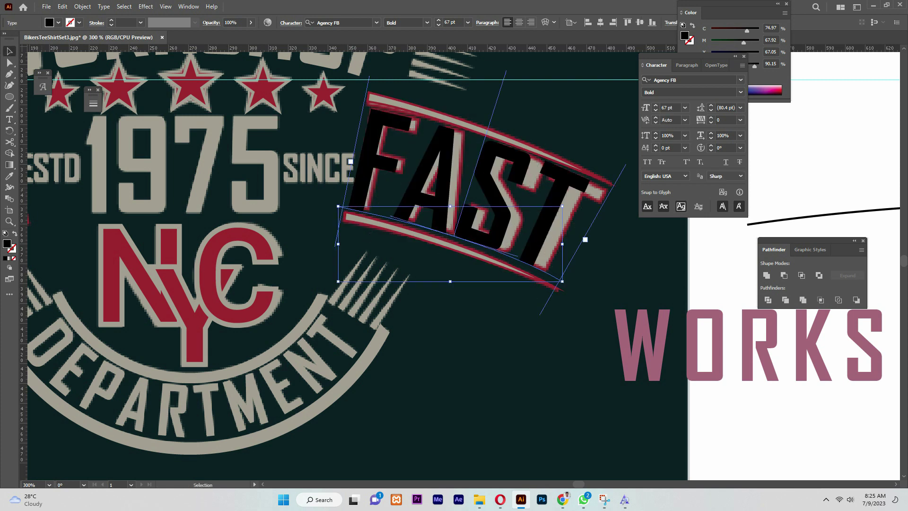
- Set the tracking of the FAST text to 30 to match the original lettering
left_click(711, 118)
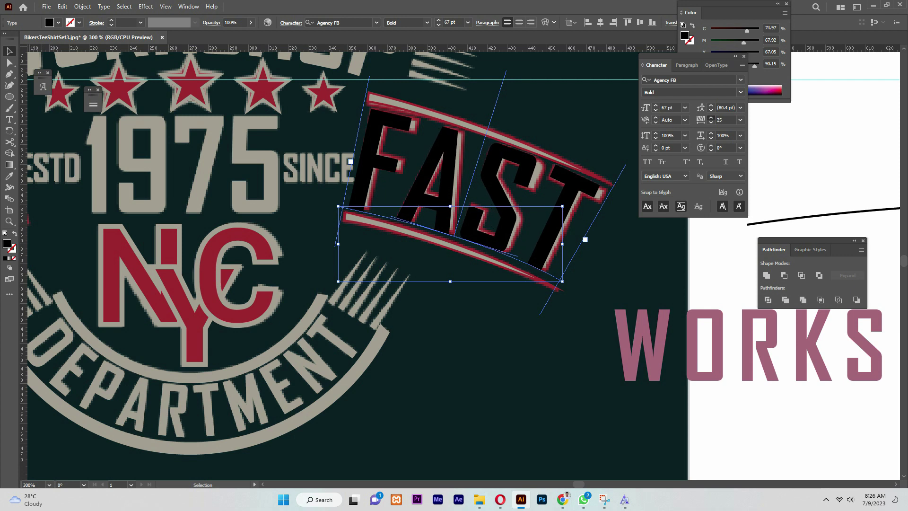
left_click(710, 123)
left_click(711, 122)
left_click(711, 123)
left_click(711, 123)
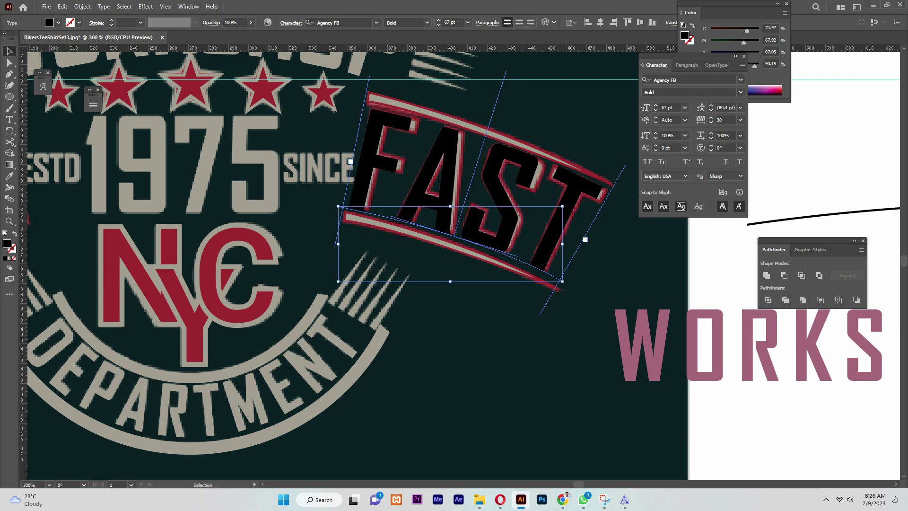
- Convert the FAST text to outlines
key("ctrl+shift+a")
key("ctrl+minus")
key("ctrl+minus")
key("ctrl+minus")
left_click(281, 242)
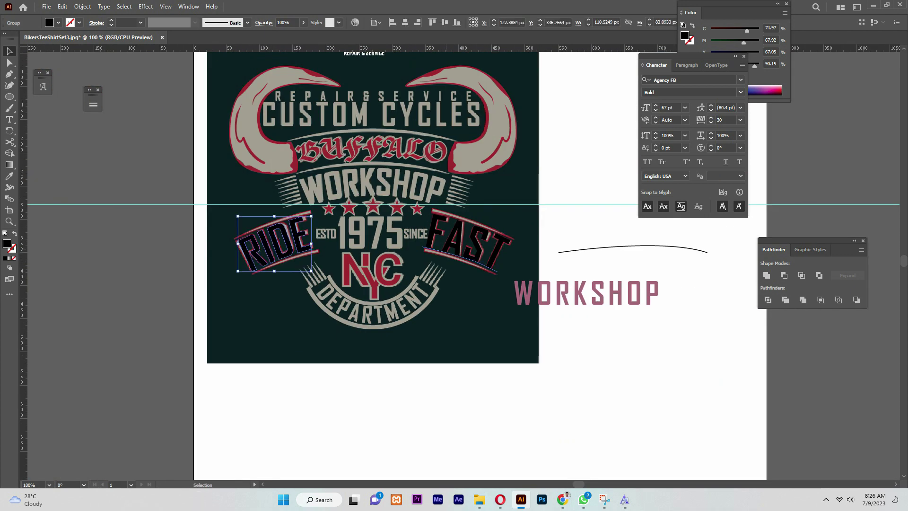
left_click(460, 240)
right_click(455, 231)
left_click(478, 327)
- Delete the spare black curve and the leftover pink WORKSHOP text beside the artwork
left_click_drag(612, 286, 380, 413)
left_click_drag(598, 304, 631, 218)
key("Delete")
left_click(378, 420)
key("Delete")
- Delete the leftover small REPAIR & SERVICE text above the horns
scroll(378, 326, "up", 3)
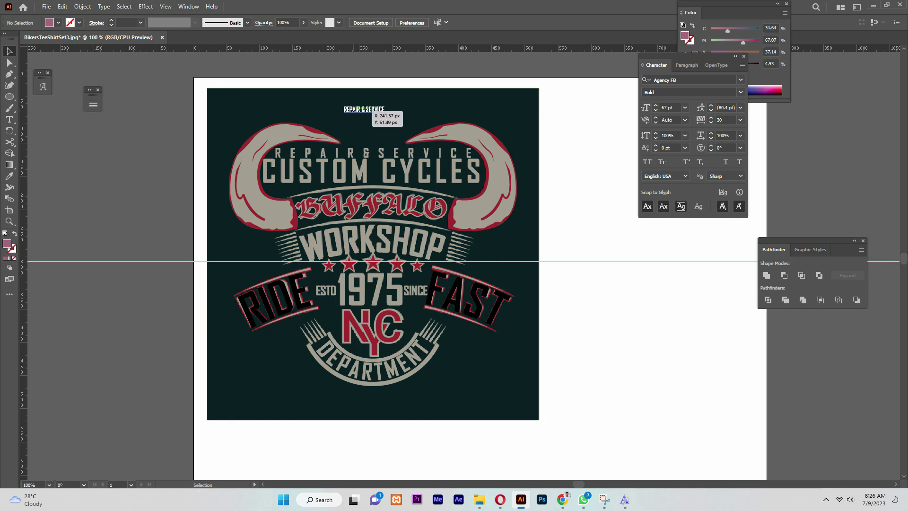
left_click(374, 109)
key("Delete")
- Move the complete traced artwork off the reference image onto the white area beside it and deselect it
left_click_drag(213, 122, 530, 419)
left_click_drag(371, 254, 676, 259)
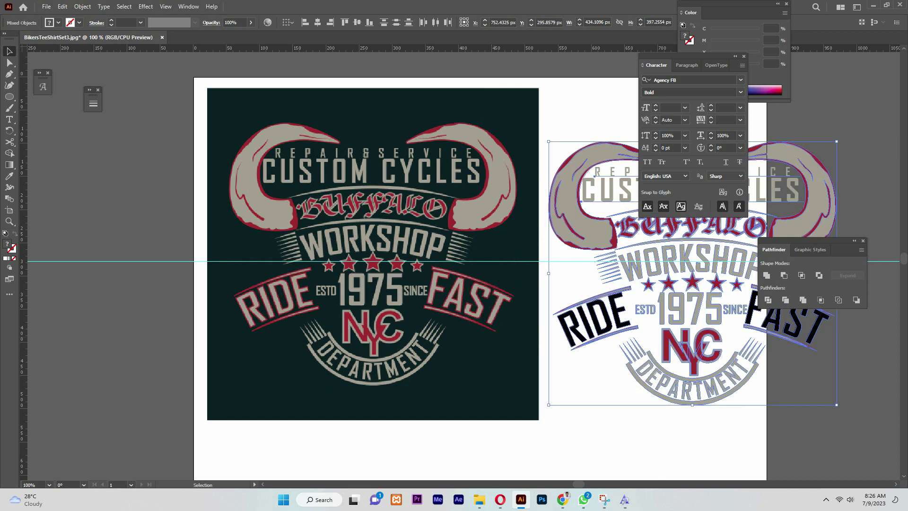
left_click(483, 356)
- Select the RIDE and FAST lettering together and fill both words with the red sampled from the NYC letters
left_click(609, 320)
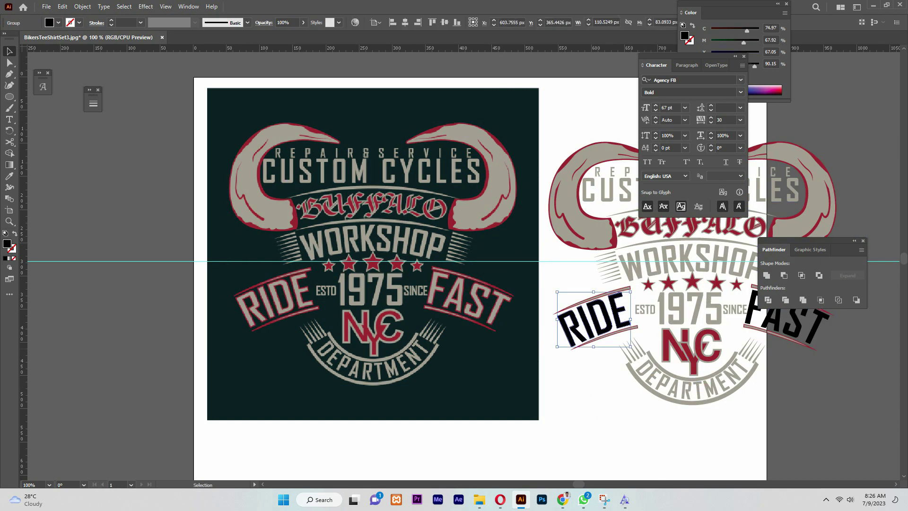
left_click(814, 326, "shift")
left_click(83, 7)
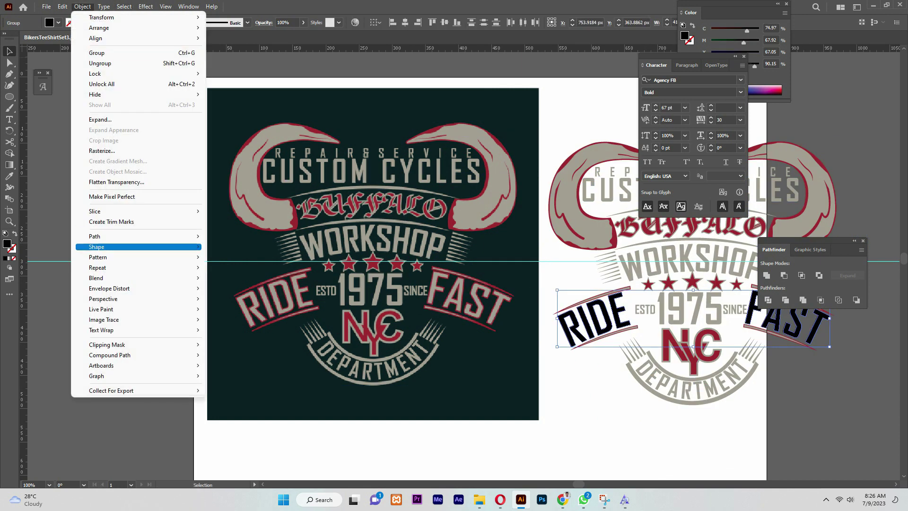
mouse_move(142, 236)
left_click(238, 261)
key("i")
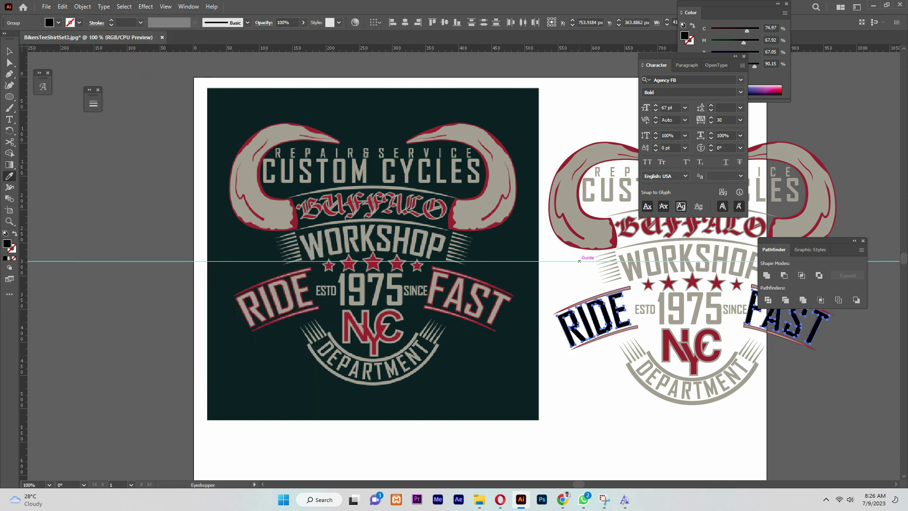
left_click(664, 332)
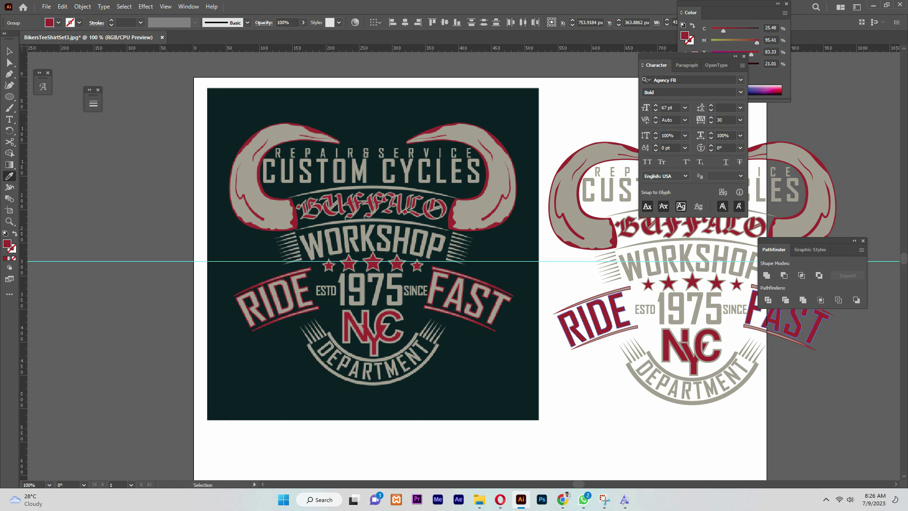
- Try offsetting the paths of the red RIDE and FAST lettering by 1.5 px with mitred joins, and undo it
key("a")
left_click(82, 6)
mouse_move(142, 246)
left_click(239, 276)
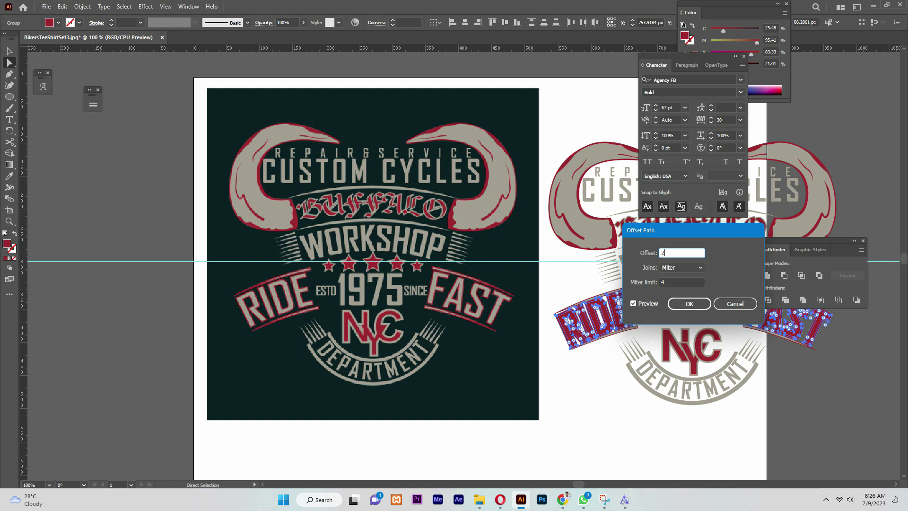
key("Tab")
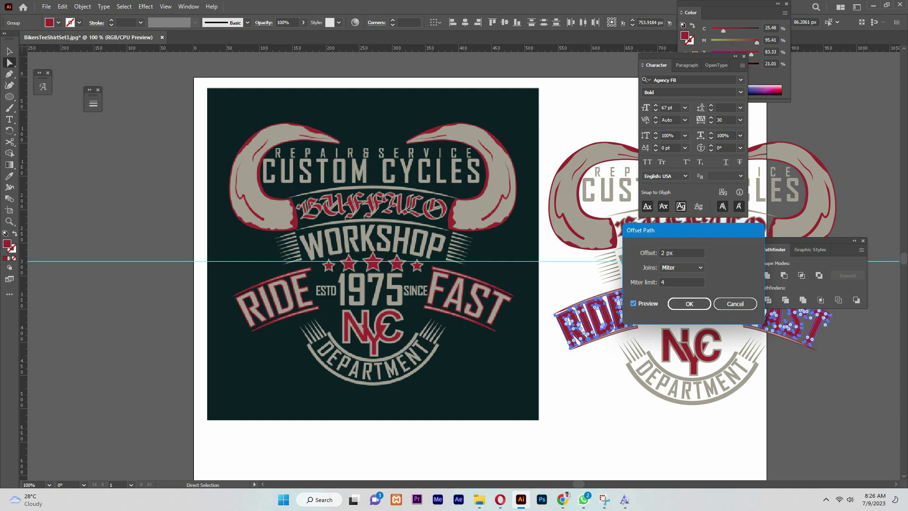
double_click(667, 254)
key("Tab")
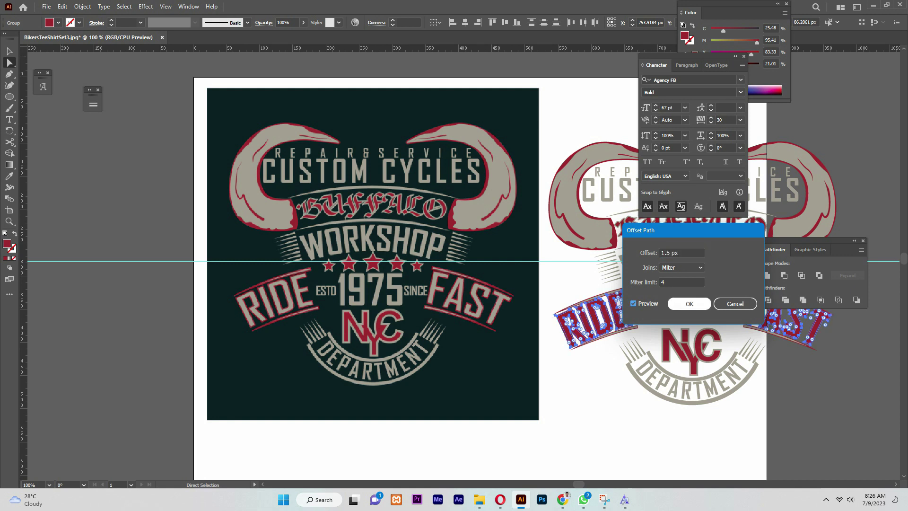
left_click(689, 303)
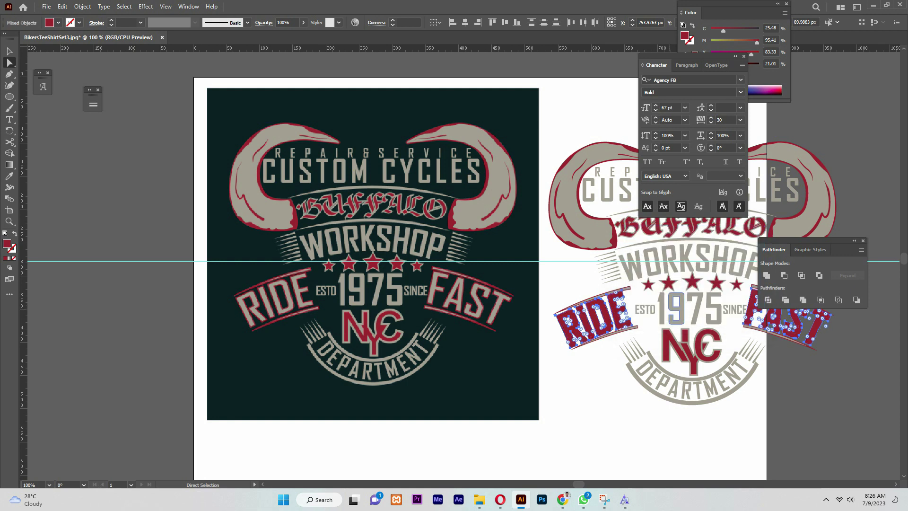
key("ctrl+z")
- Fill RIDE and FAST with the grey sampled from the reference horn, and offset their paths by 1.5 px
key("i")
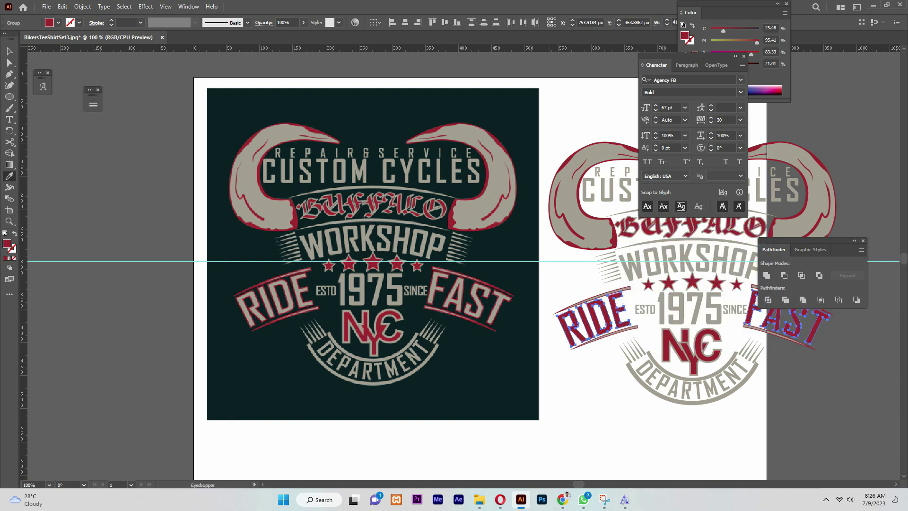
left_click(267, 211)
key("v")
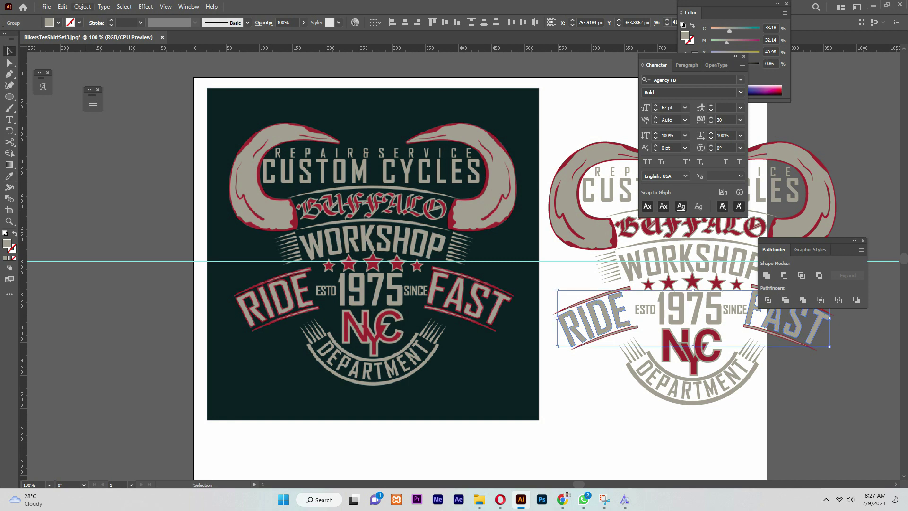
left_click(83, 7)
mouse_move(119, 236)
left_click(246, 272)
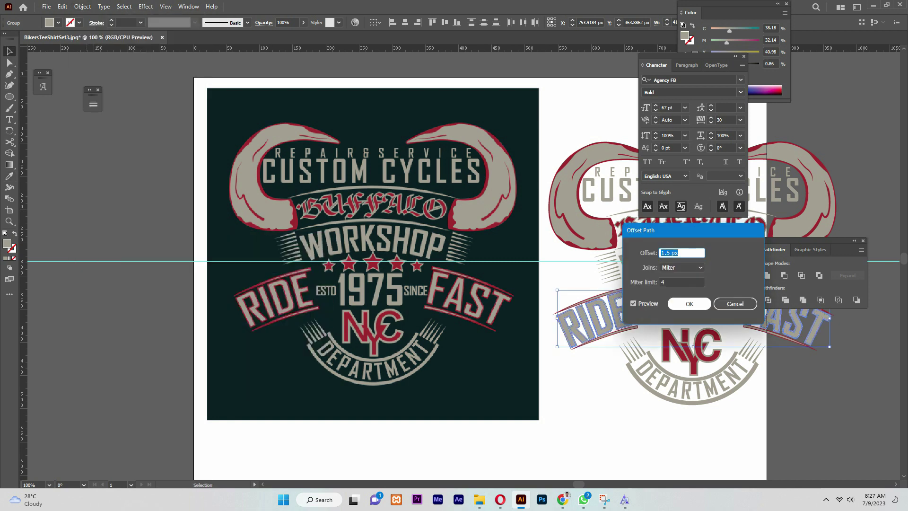
key("Return")
- Try recolouring the RIDE and FAST offset outlines with the stars' red and shifting RIDE's upper bar, and undo both changes
key("i")
left_click(693, 281)
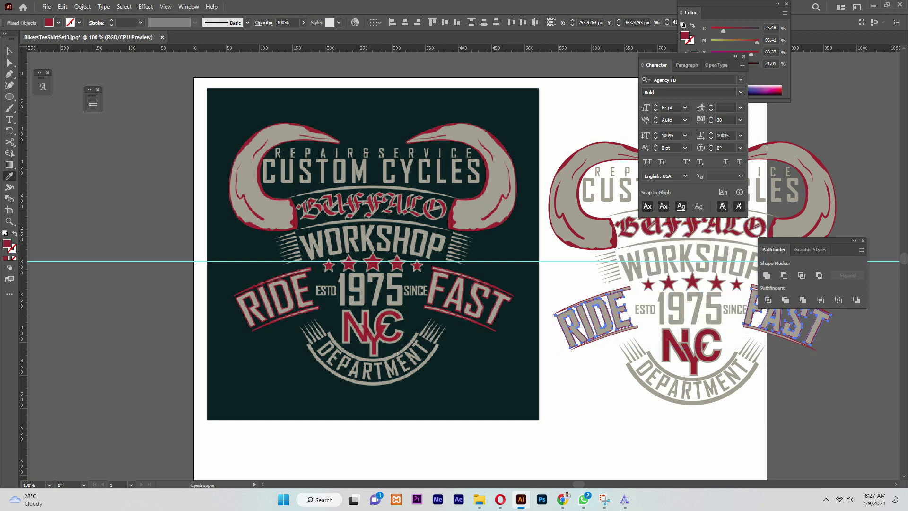
key("v")
key("ctrl+shift+a")
left_click_drag(620, 291, 653, 294)
key("ctrl+z")
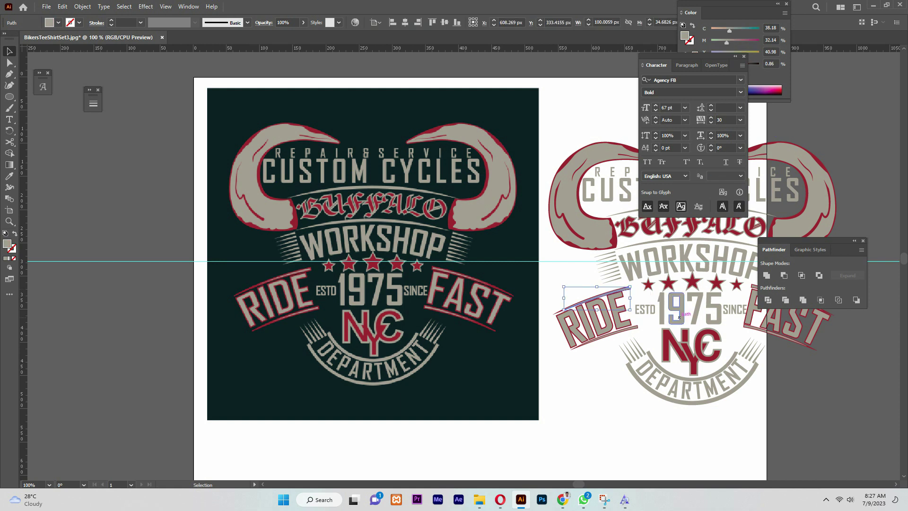
key("ctrl+z")
key("ctrl+z")
key("ctrl+z")
key("ctrl+z")
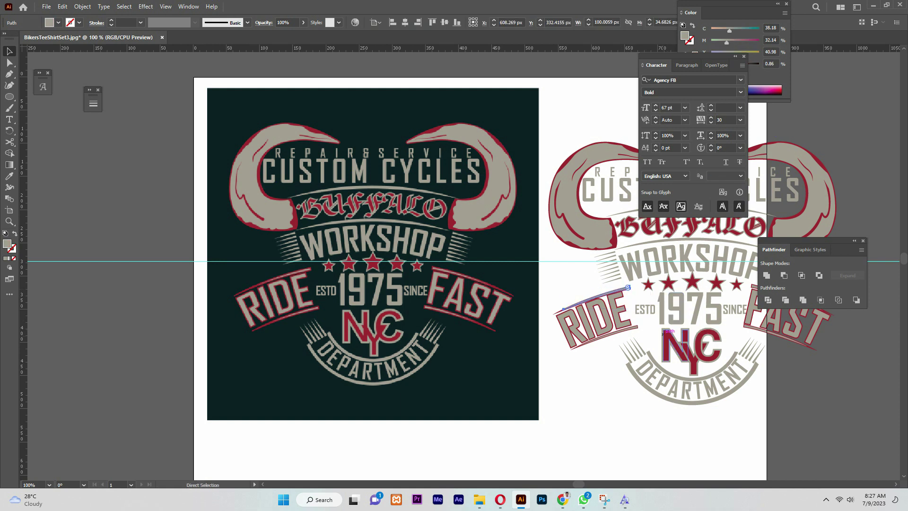
- Fill the offset outlines around RIDE and FAST with the red sampled from the N of NYC, and deselect them
key("ctrl+plus")
key("ctrl+plus")
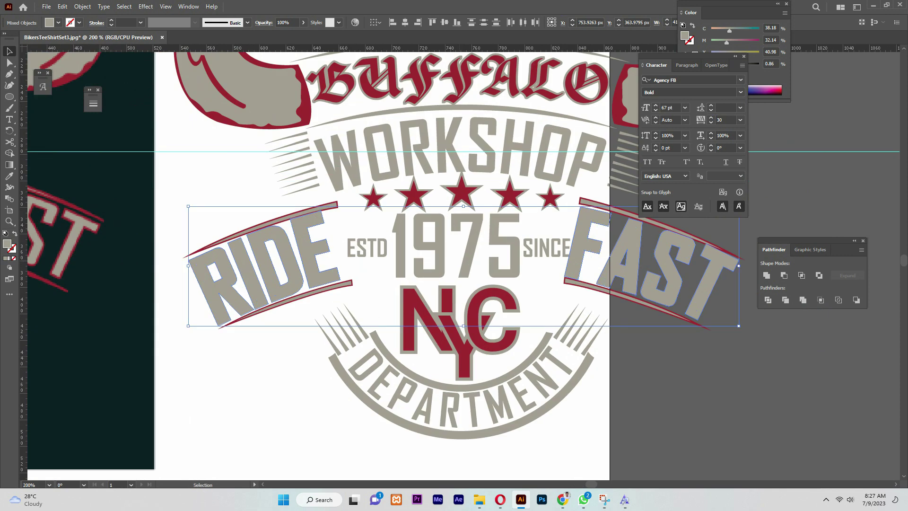
key("i")
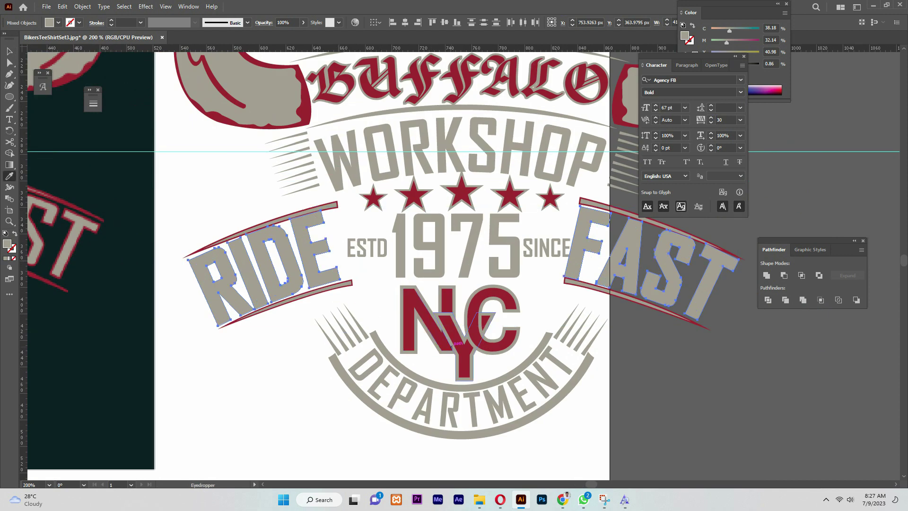
left_click(410, 315)
key("v")
key("ctrl+shift+a")
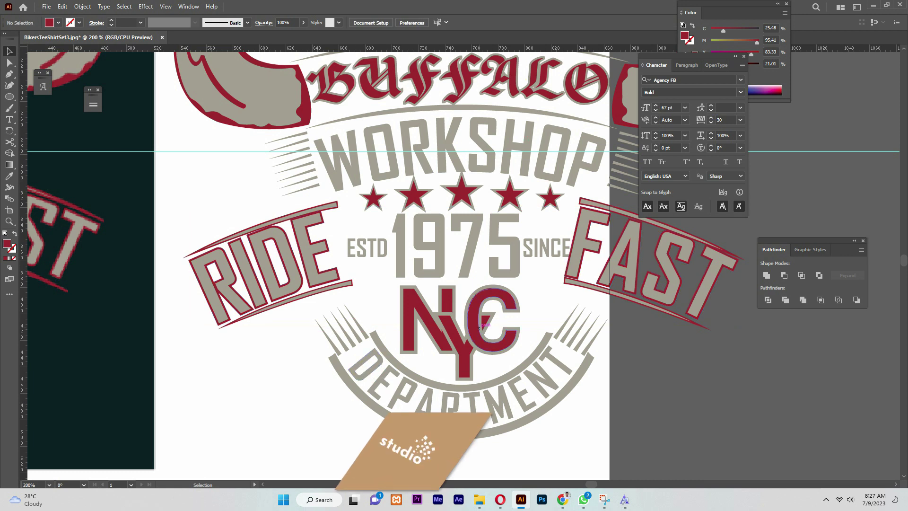
- Ungroup the traced NYC lettering so its letters can be restacked like the reference
left_click(454, 316)
scroll(454, 315, "left", 5)
scroll(464, 268, "left", 1)
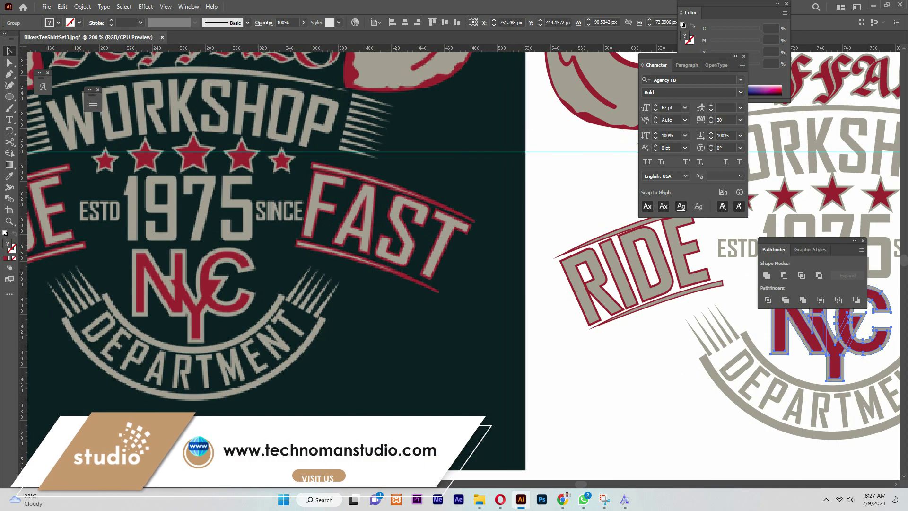
left_click_drag(710, 303, 473, 291)
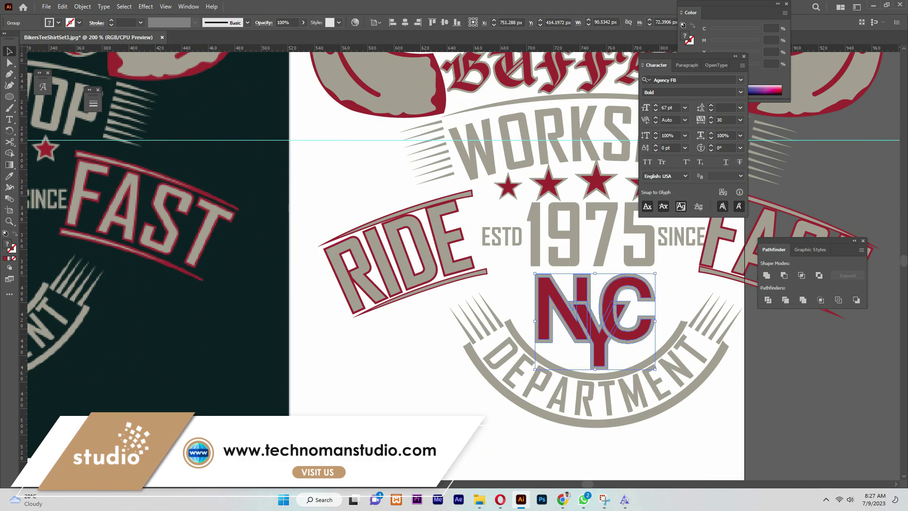
right_click(576, 326)
left_click(614, 233)
left_click(676, 290)
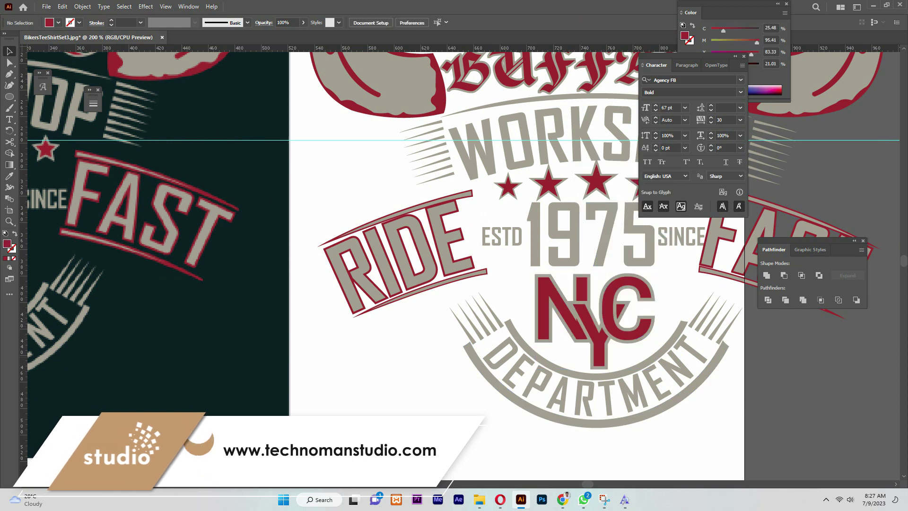
- Ungroup the Y and restack it with its grey outline behind the N and C and its red face in front
left_click(622, 328)
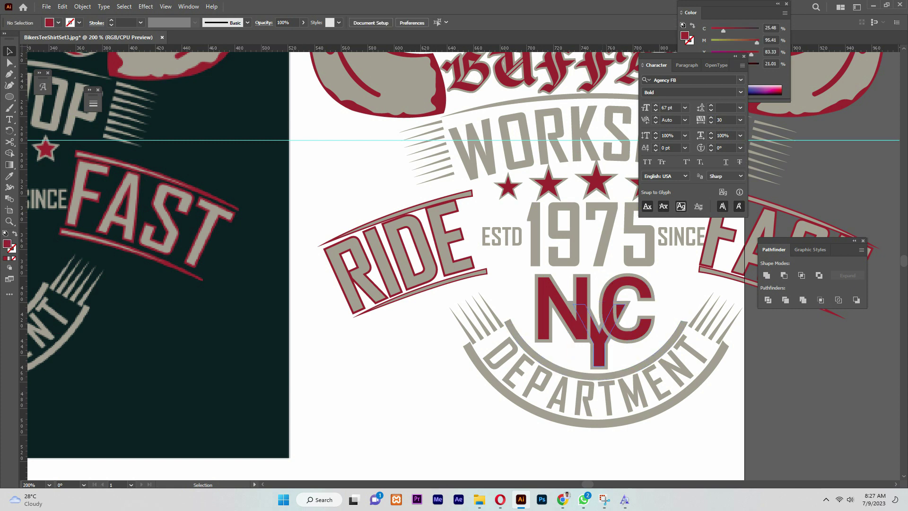
right_click(617, 340)
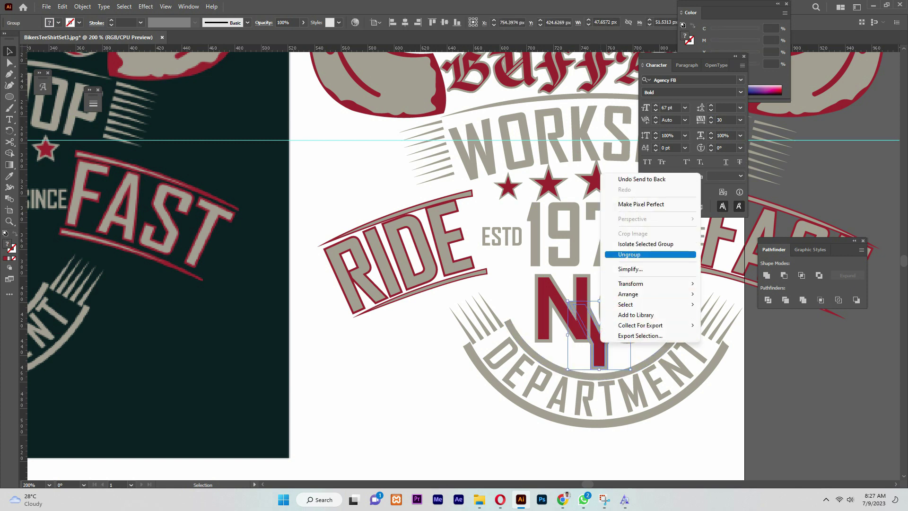
left_click(635, 255)
left_click(679, 287)
left_click(614, 326)
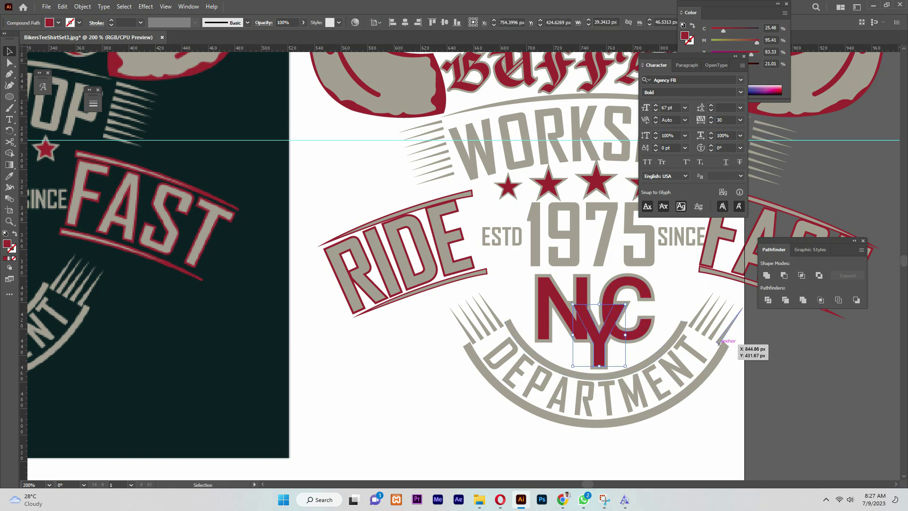
key("ctrl+shift+a")
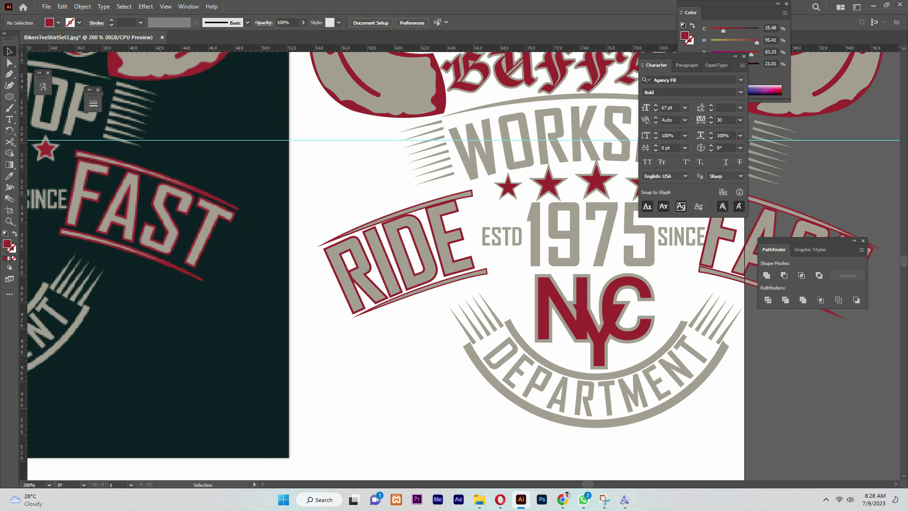
- Group the bar above RIDE with its red outline, and shift and rotate it slightly away from the letters
left_click(466, 194)
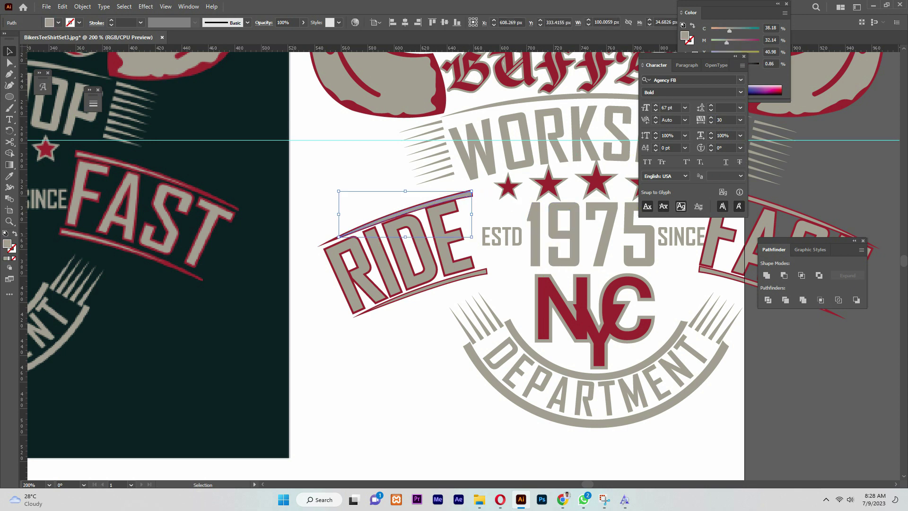
key("a")
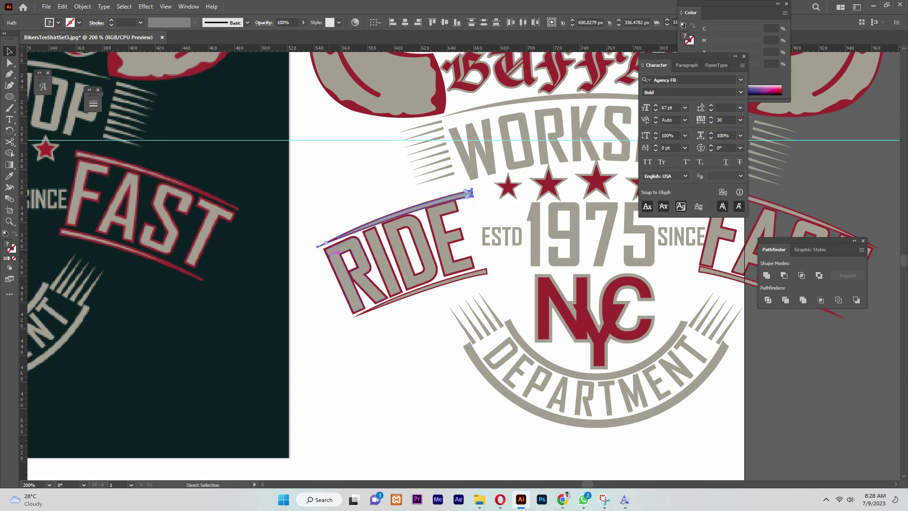
key("v")
key("Up")
key("Up")
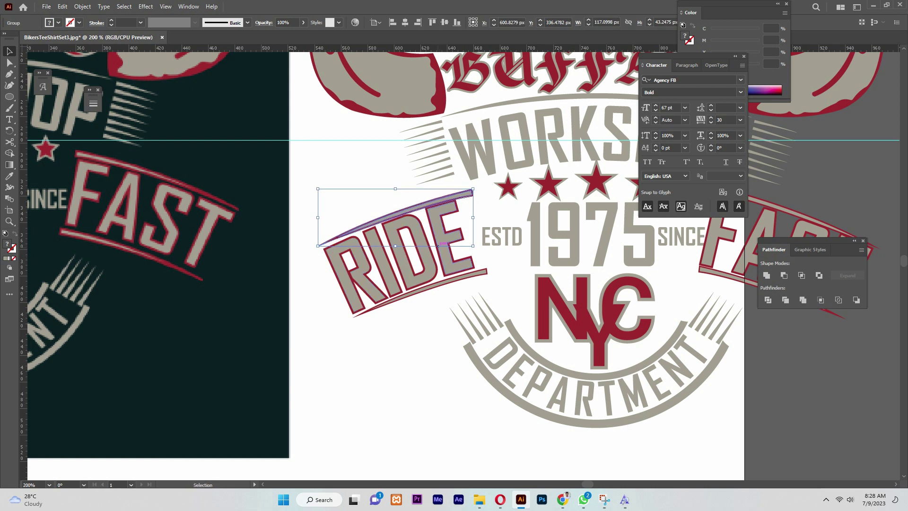
key("Left")
left_click_drag(479, 249, 483, 245)
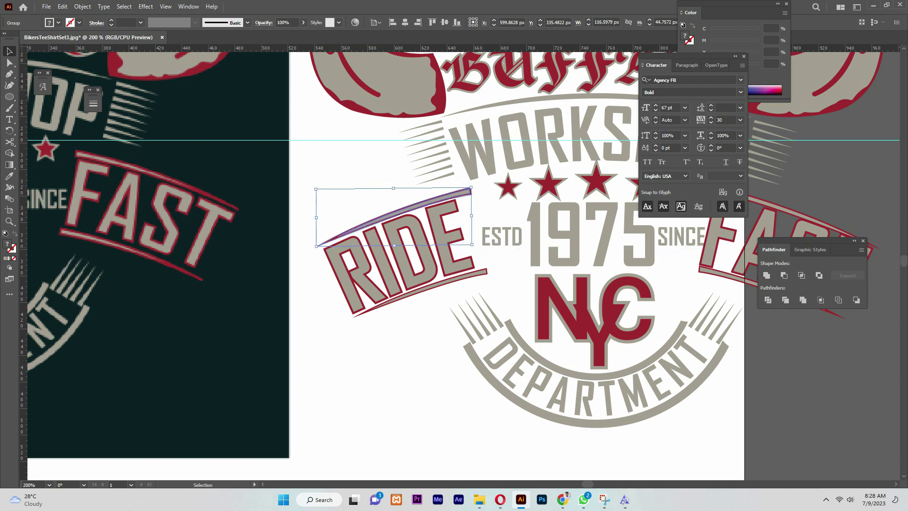
key("Left")
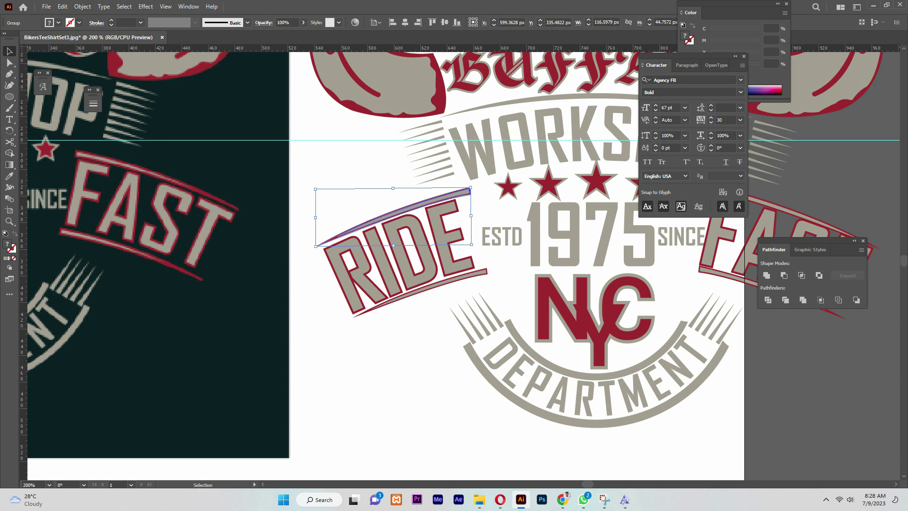
left_click(388, 309)
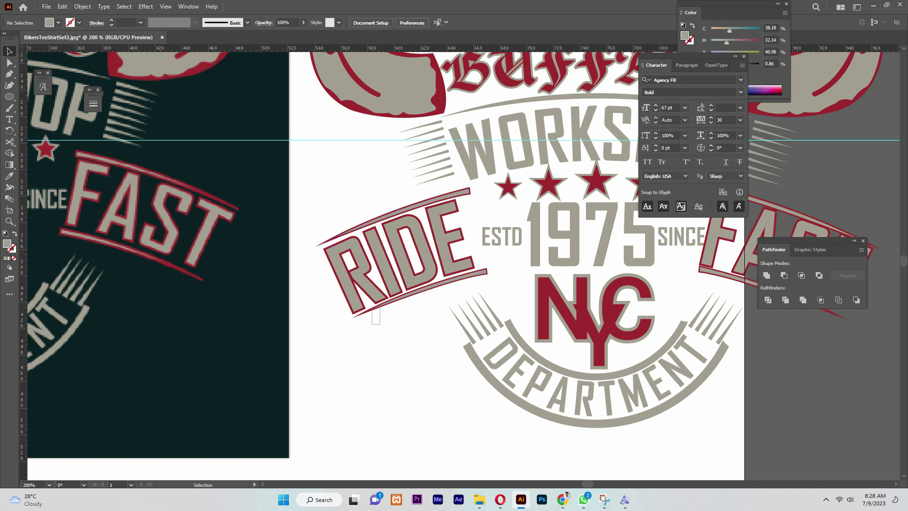
- Group the bar below RIDE with its red outline and nudge it slightly left and down
left_click_drag(372, 307, 372, 305)
key("Left")
key("Left")
key("Left")
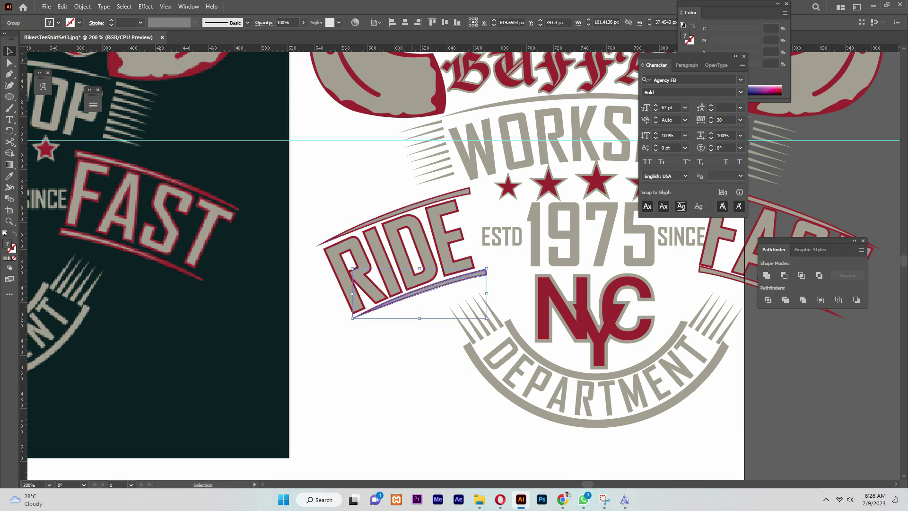
key("Down")
key("Down")
left_click(421, 356)
- Nudge the bar above FAST right and up with its red outline, and rotate it slightly away from the letters
left_click_drag(662, 378, 484, 379)
left_click(615, 214)
key("Right")
key("Up")
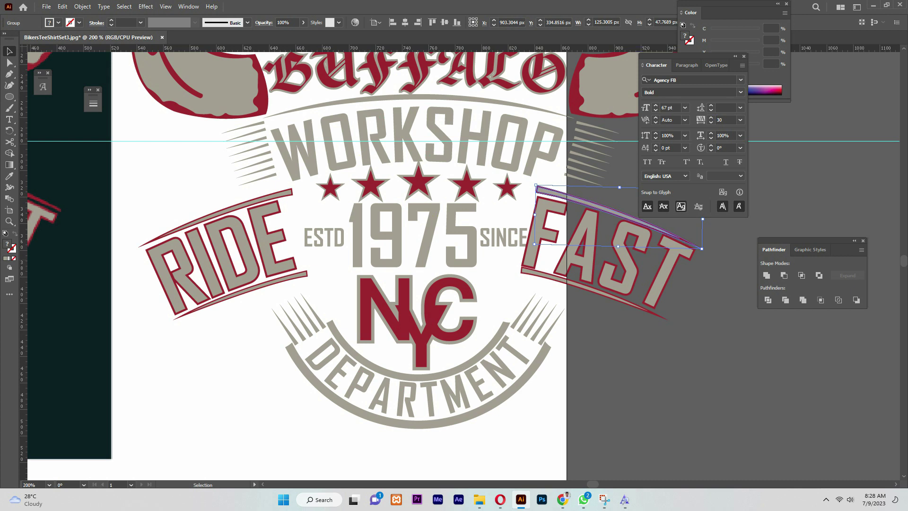
left_click_drag(709, 254, 711, 252)
left_click(723, 279)
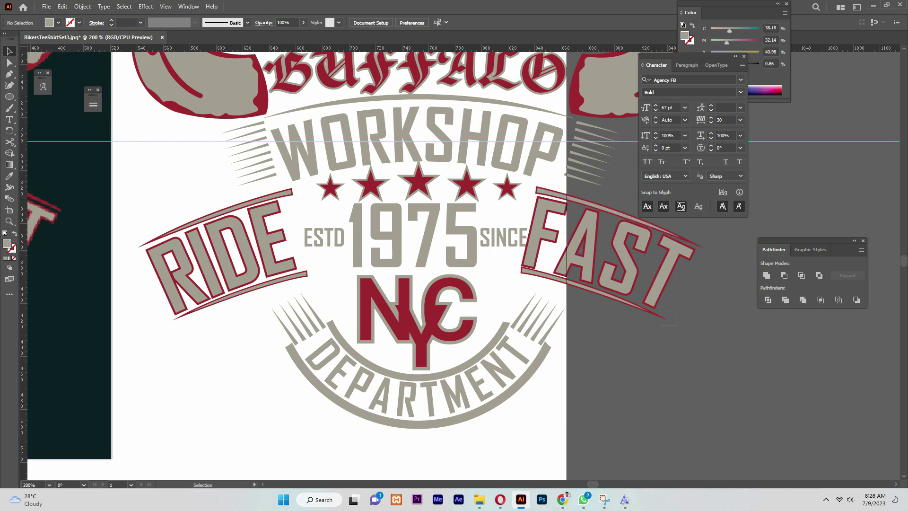
- Group the bar below FAST with its red outline and nudge it slightly left and down
left_click(665, 316)
left_click(606, 294, "shift")
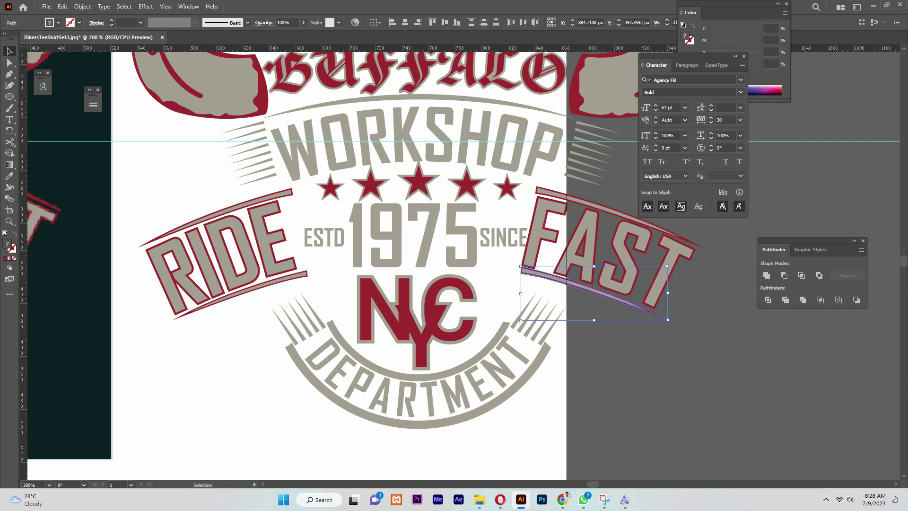
key("ctrl+g")
key("Left")
key("Down")
left_click(610, 363)
key("ctrl+minus")
key("ctrl+minus")
key("ctrl+minus")
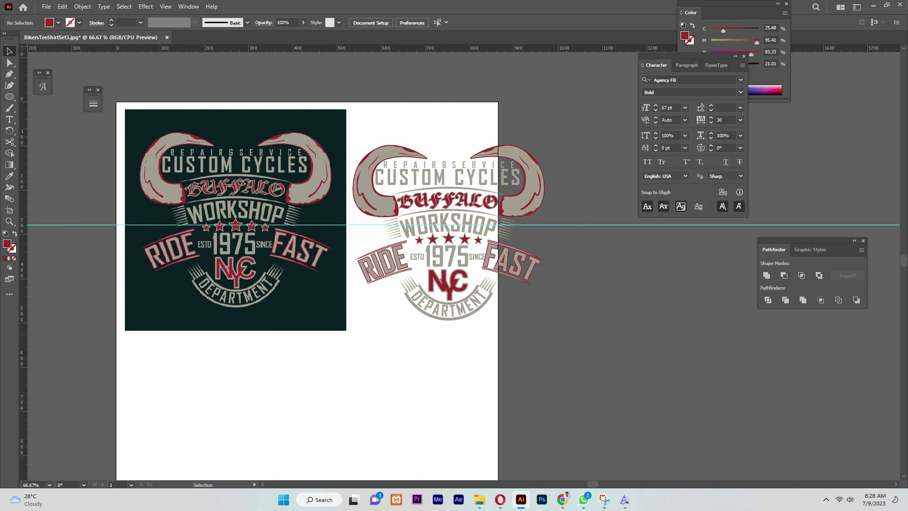
- Unlock the reference image and move it off the left side of the artboard
scroll(307, 265, "down", 2)
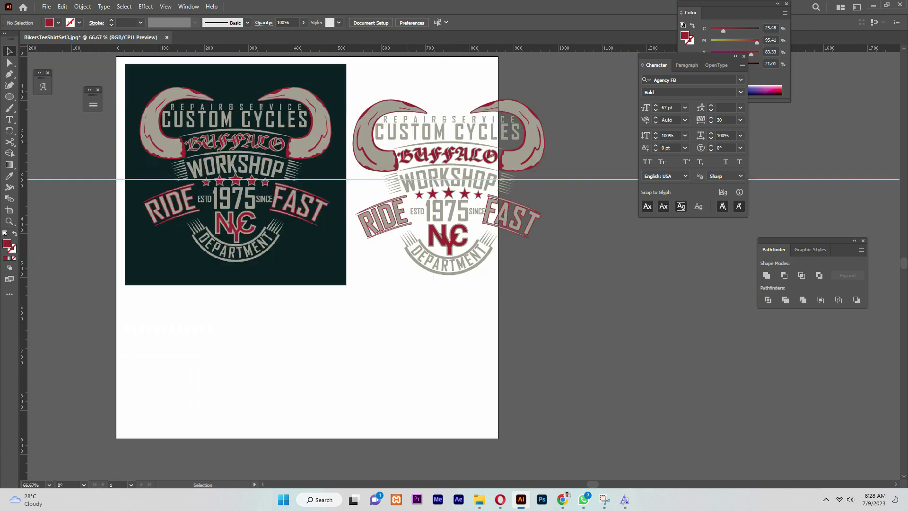
scroll(463, 259, "up", 1)
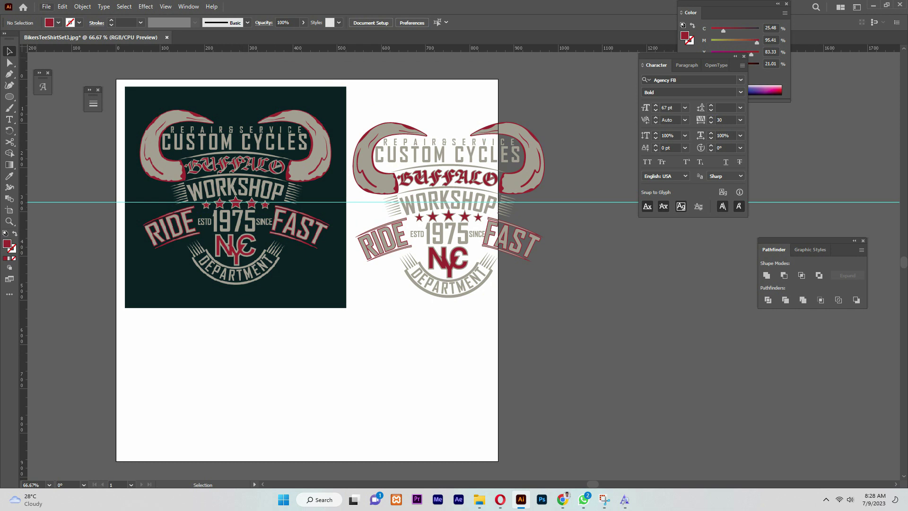
left_click(62, 7)
mouse_move(82, 6)
left_click(95, 83)
left_click_drag(296, 278, 19, 234)
left_click_drag(214, 219, 56, 202)
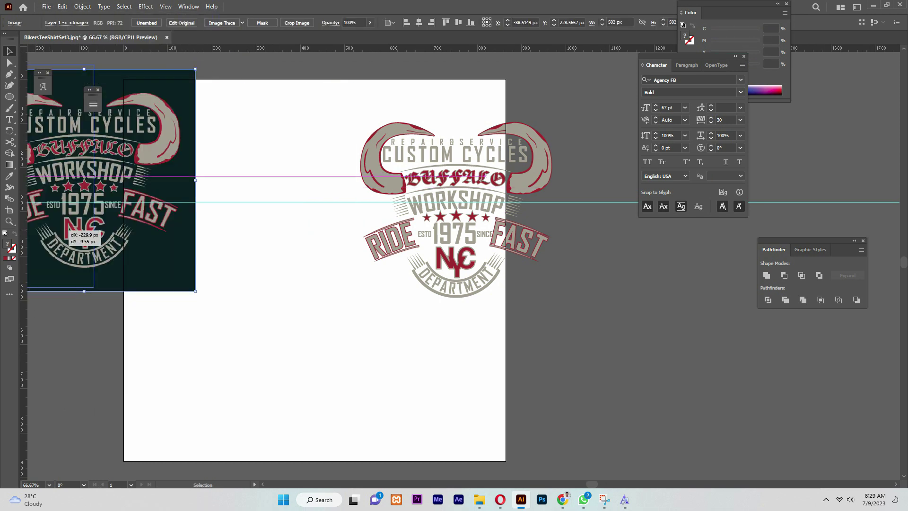
left_click_drag(153, 190, 48, 185)
- Draw a rectangle about 865 px square over the whole artboard and fill it with the reference's dark green background colour
right_click(9, 97)
left_click(51, 97)
left_click_drag(124, 82, 505, 461)
left_click_drag(506, 81, 506, 78)
key("i")
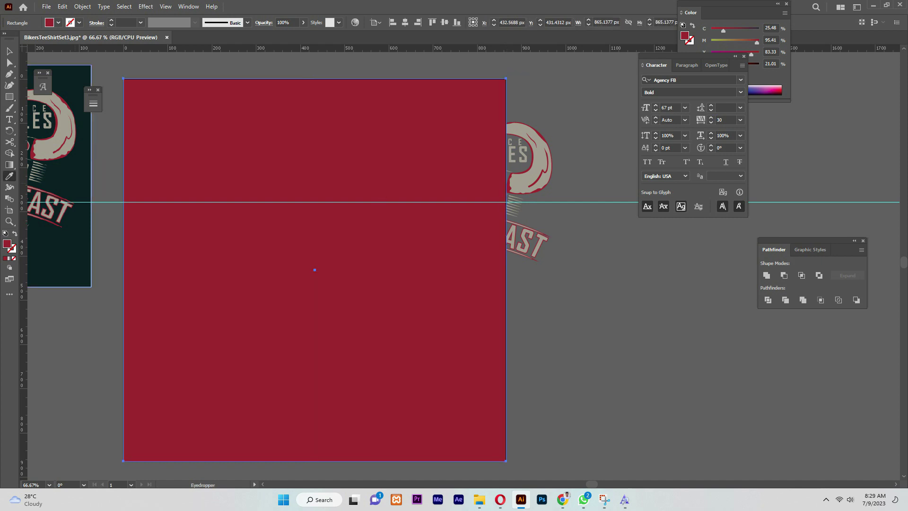
left_click(67, 257)
key("v")
- Send the dark green background rectangle to the back and lock it
left_click(63, 6)
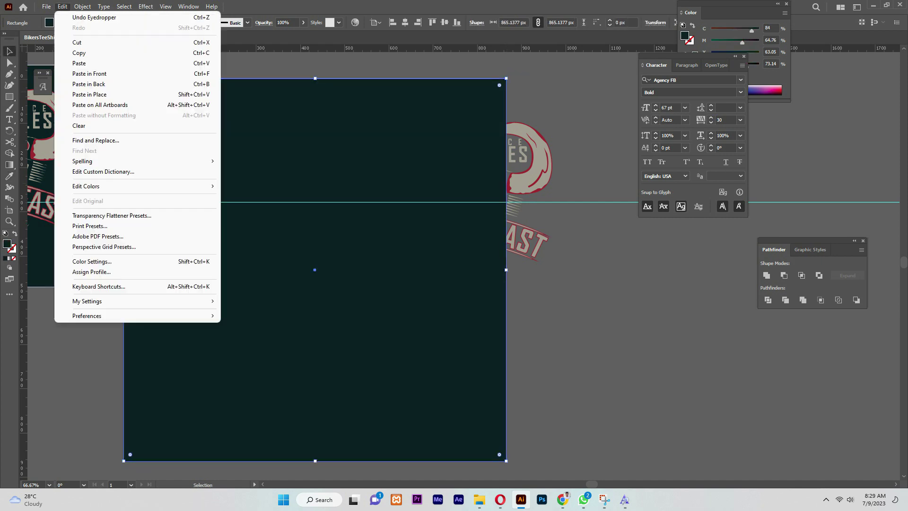
right_click(303, 135)
mouse_move(330, 313)
left_click(466, 333)
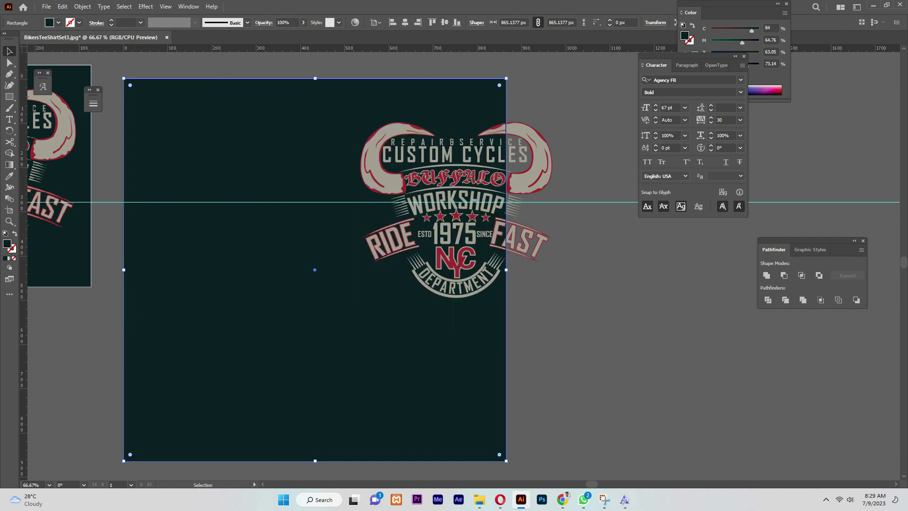
left_click(83, 7)
mouse_move(89, 74)
left_click(227, 73)
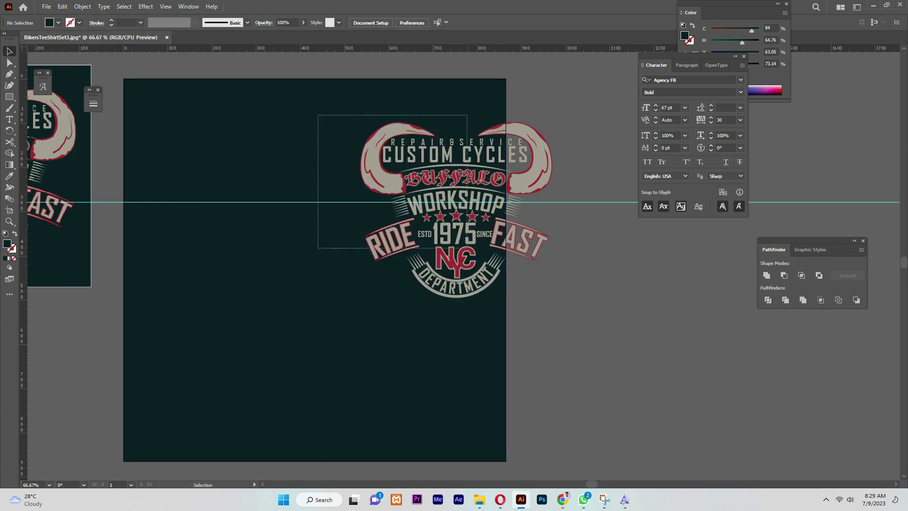
- Select all the lettering and horn artwork, expand its objects and fills, and group the result
left_click_drag(350, 140, 506, 324)
right_click(449, 157)
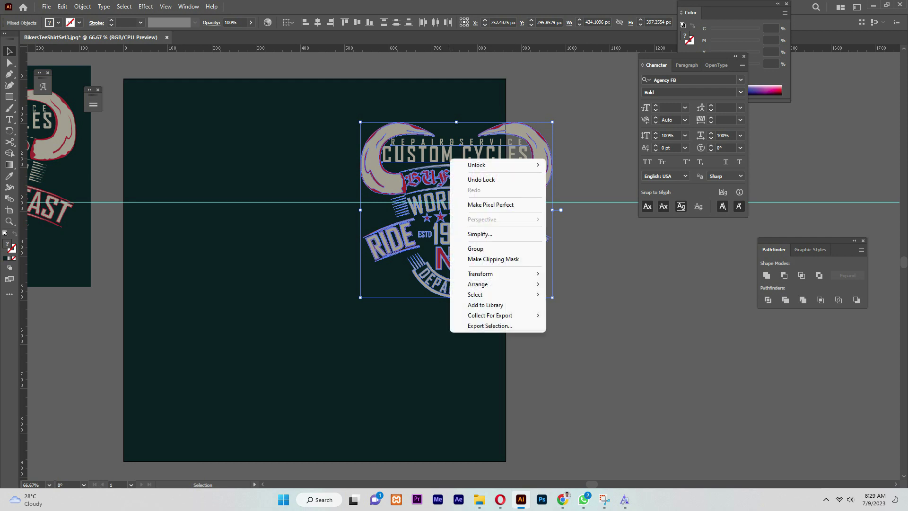
left_click(335, 110)
left_click_drag(335, 109, 537, 271)
left_click(82, 7)
left_click(113, 131)
left_click(82, 7)
left_click(114, 84)
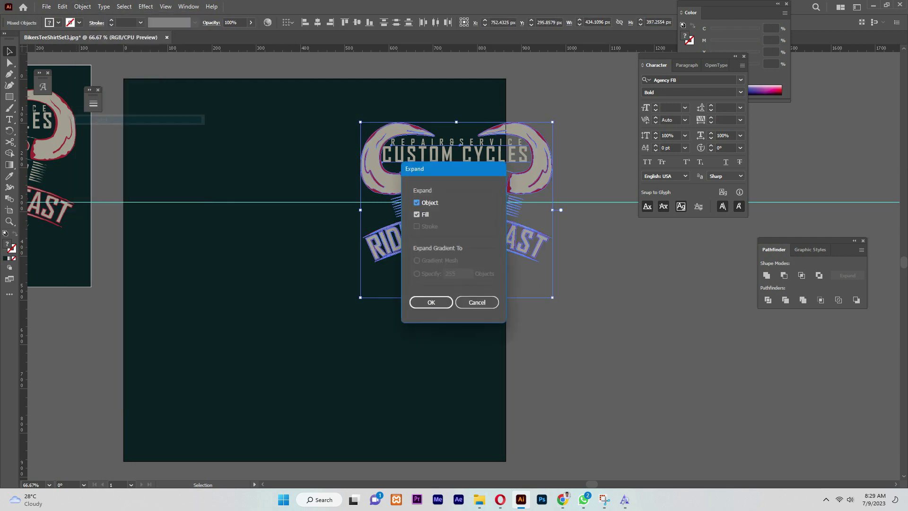
left_click(431, 301)
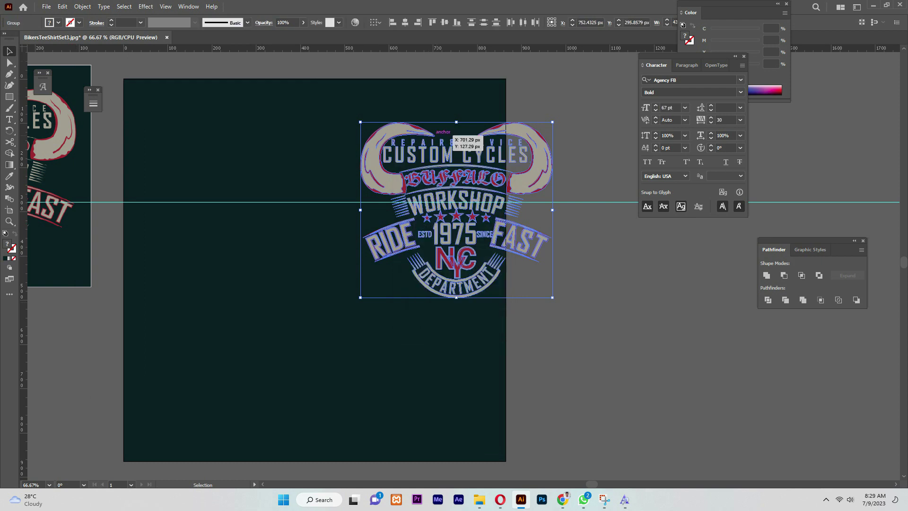
right_click(441, 148)
left_click(473, 249)
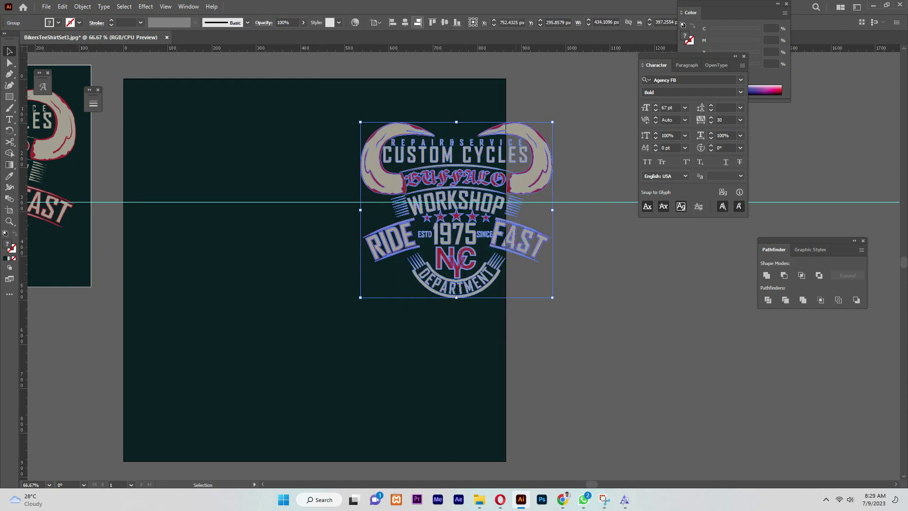
- Centre the grouped artwork horizontally and vertically on the artboard and scale it up to nearly fill the dark background
left_click(405, 22)
left_click(444, 22)
left_click_drag(410, 358, 490, 427)
left_click(532, 411)
left_click_drag(430, 297, 496, 298)
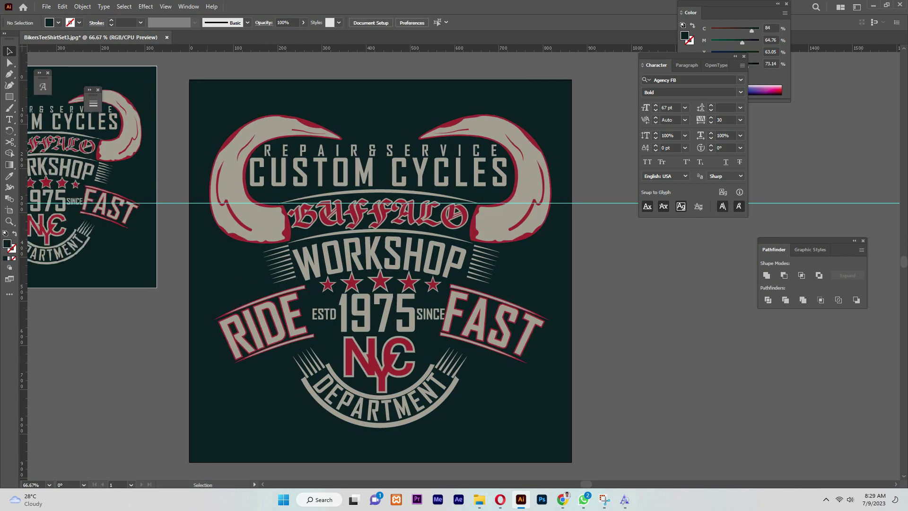
- Hide the rulers and the guides
right_click(616, 203)
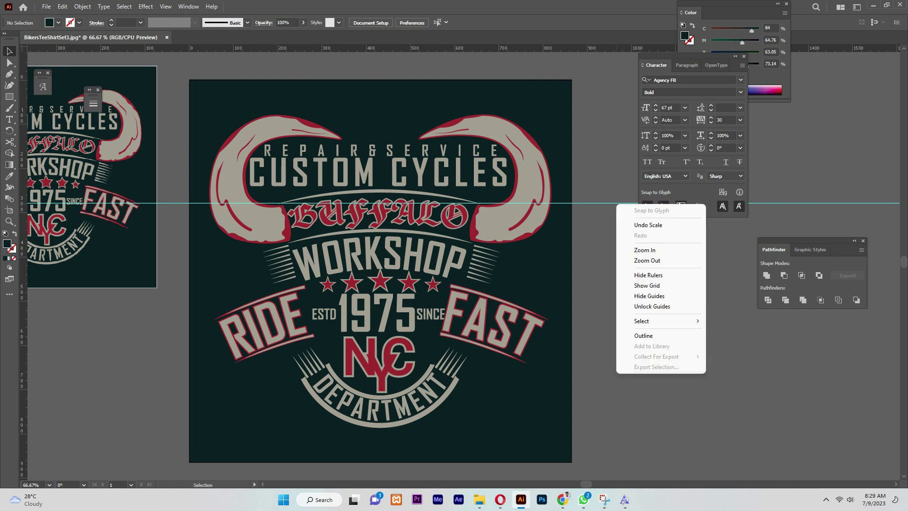
left_click(648, 275)
right_click(616, 204)
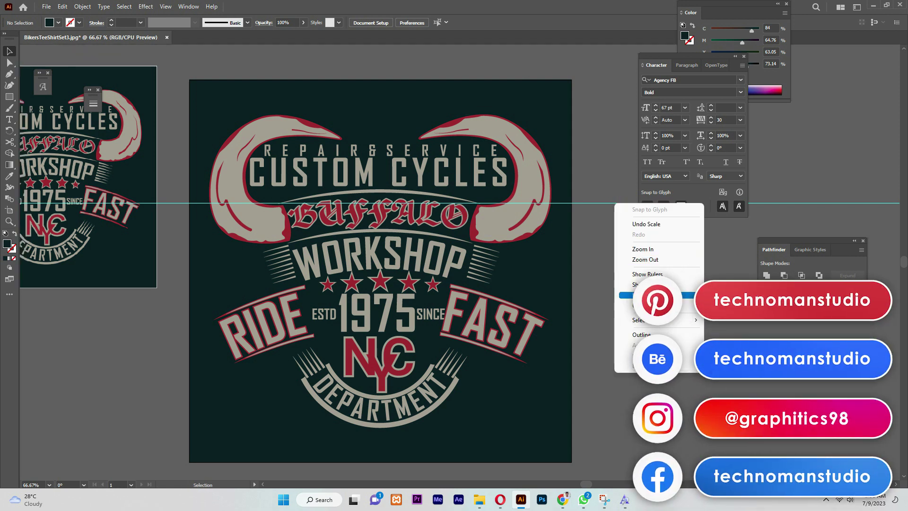
left_click(658, 295)
- Examine the finished vector artwork as a whole and compare its RIDE and FAST lettering edges up close with the reference image
scroll(380, 284, "down", 2)
scroll(380, 284, "up", 4)
scroll(380, 284, "down", 8)
scroll(380, 284, "up", 8)
scroll(379, 283, "down", 1)
scroll(380, 284, "up", 1)
scroll(238, 187, "down", 8)
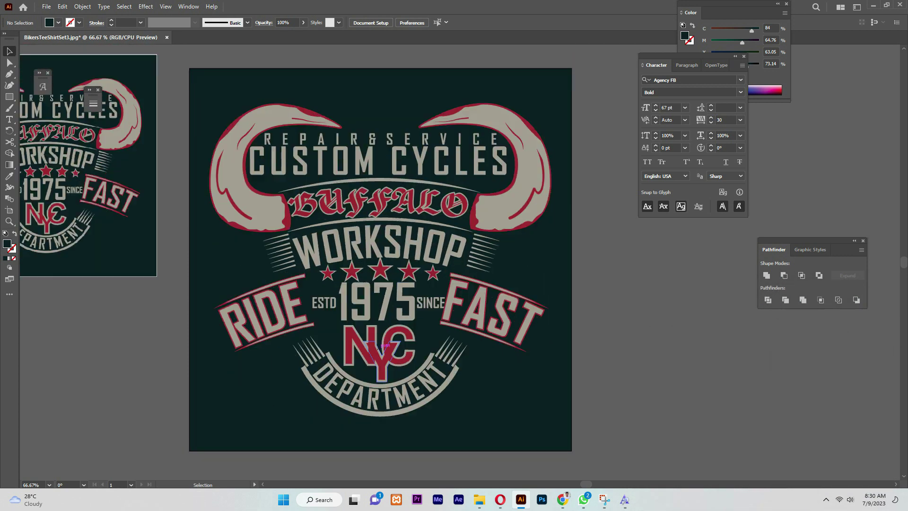
scroll(239, 187, "up", 4)
left_click_drag(98, 140, 794, 145)
key("ctrl+equal")
key("ctrl+equal")
key("ctrl+equal")
key("ctrl+equal")
key("ctrl+equal")
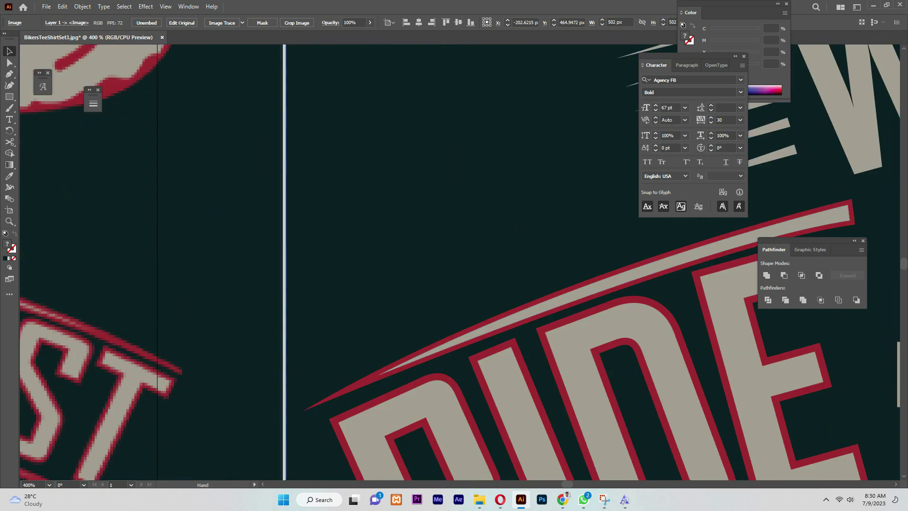
key("ctrl+equal")
left_click_drag(407, 331, 506, 182)
key("ctrl+equal")
left_click_drag(828, 265, 37, 248)
key("ctrl+minus")
key("ctrl+minus")
key("ctrl+minus")
key("ctrl+minus")
key("ctrl+minus")
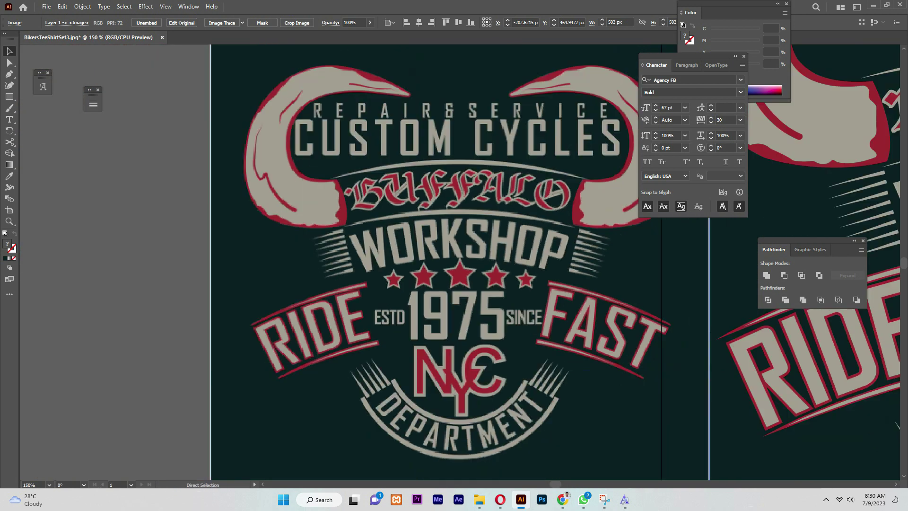
key("ctrl+minus")
left_click_drag(667, 338, 203, 270)
- Start saving the document under a new location and create a folder named vector video 4 in stationery design > vector trace
left_click(46, 7)
left_click(52, 105)
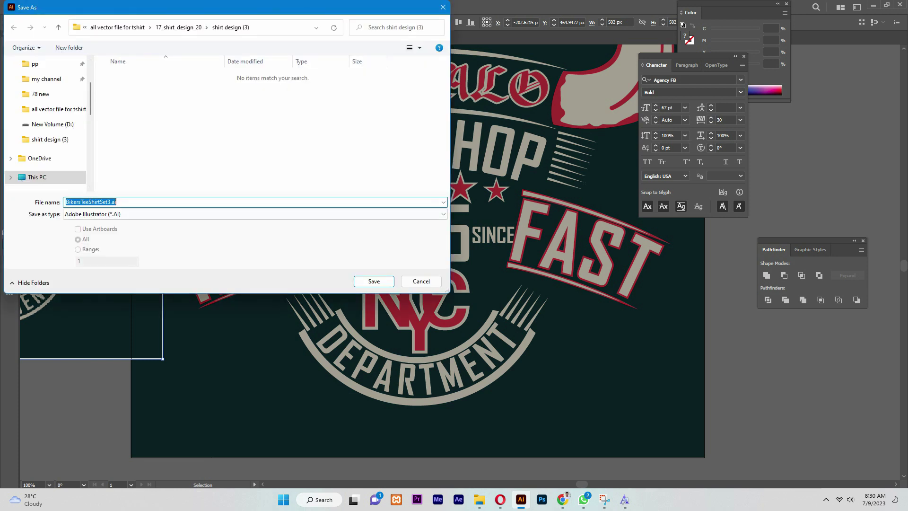
scroll(272, 121, "down", 1)
double_click(265, 163)
double_click(142, 134)
double_click(137, 135)
right_click(158, 133)
mouse_move(237, 232)
left_click(284, 233)
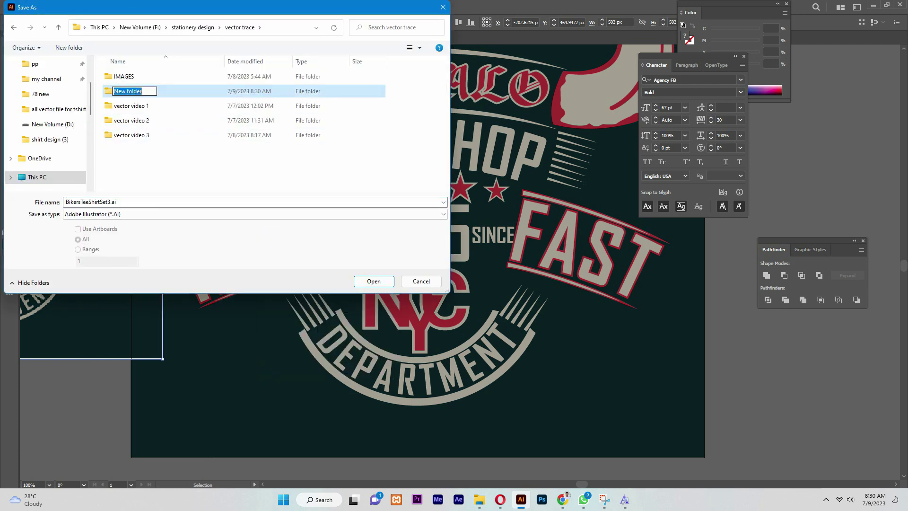
type("VECTOR 4")
key("Return")
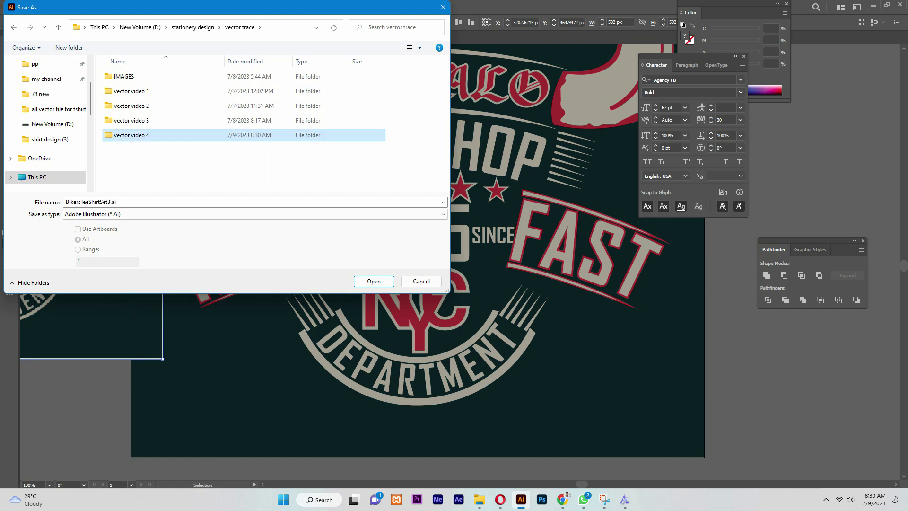
- Save the artwork as BikersTeeShirtSet3.ai in the vector video 4 folder with the default Illustrator options
key("Return")
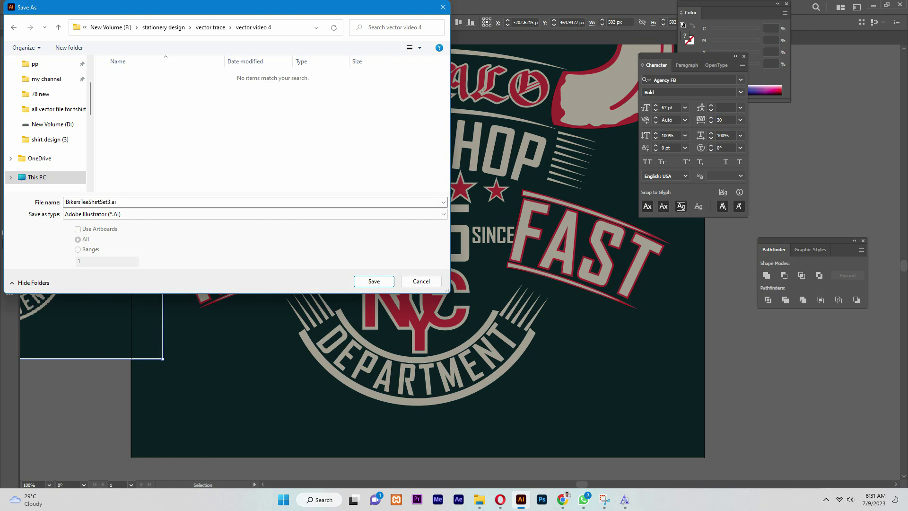
key("Return")
key("Return")
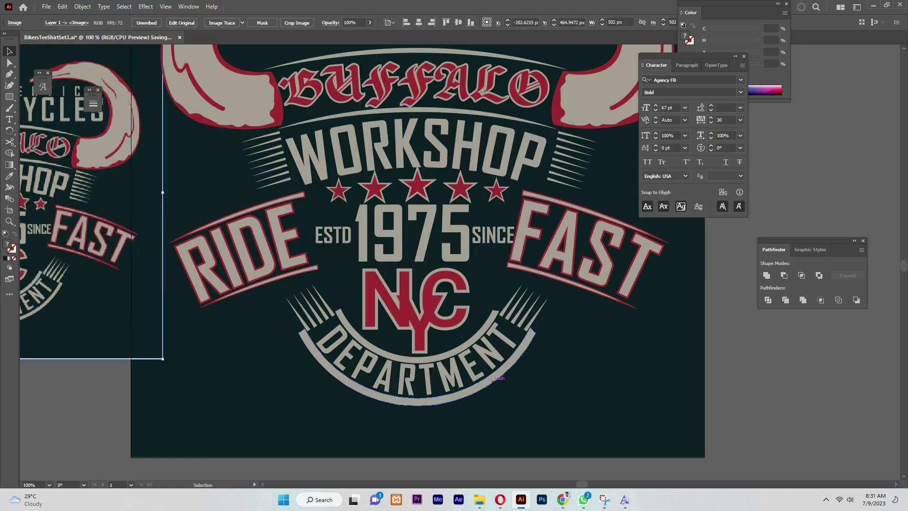
- Shift the reference image further left, clear of the artboard, and save the document
left_click(47, 7)
left_click_drag(115, 322, 47, 308)
left_click(47, 6)
left_click(62, 95)
- Export the artboard as a JPEG with maximum quality 10 and 300 ppi resolution, switching the colour model from CMYK
left_click(46, 6)
mouse_move(65, 192)
left_click(213, 203)
left_click(256, 214)
left_click(94, 257)
left_click(78, 229)
left_click(373, 281)
left_click(427, 236)
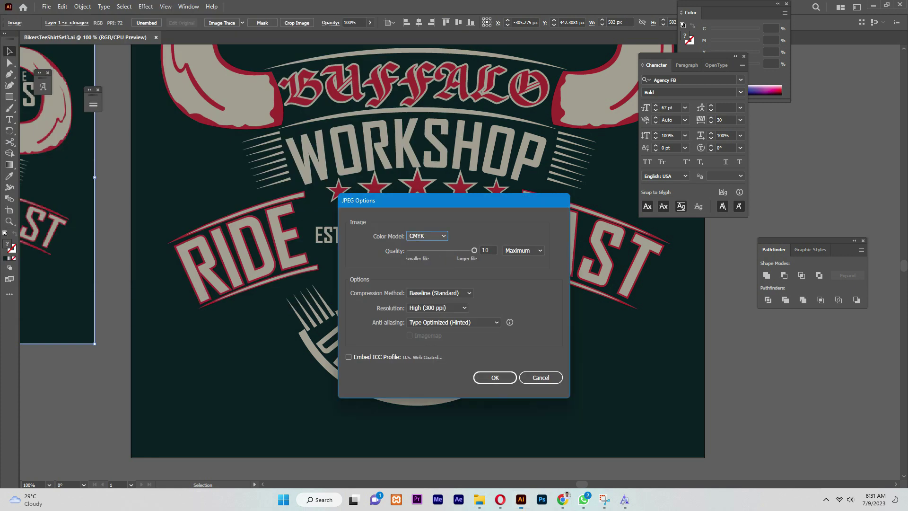
left_click(422, 246)
left_click(495, 377)
- Unlock the dark green background rectangle and delete it
left_click(572, 373)
key("ctrl+alt+2")
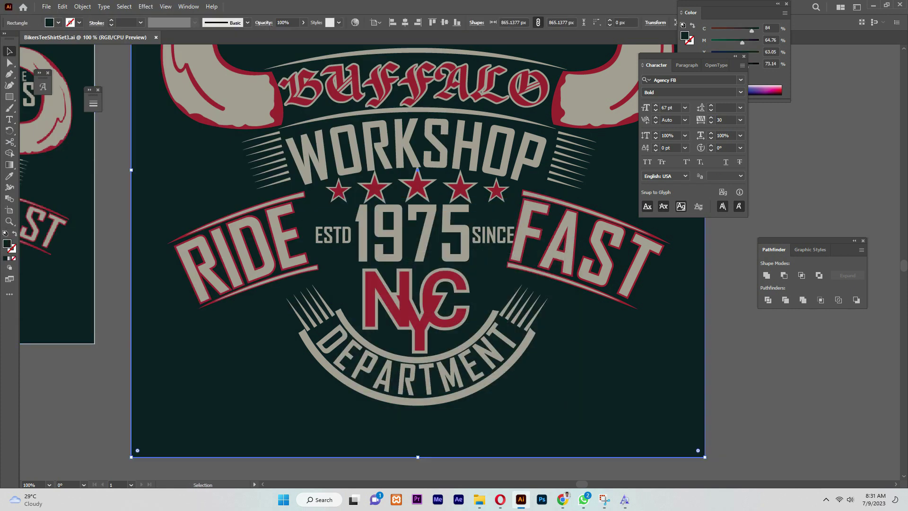
key("Delete")
- Export the artwork without its background as BikersTeeShirtSet3.png
left_click(46, 7)
mouse_move(64, 192)
left_click(204, 196)
left_click(256, 213)
left_click(189, 278)
left_click(374, 281)
left_click(462, 390)
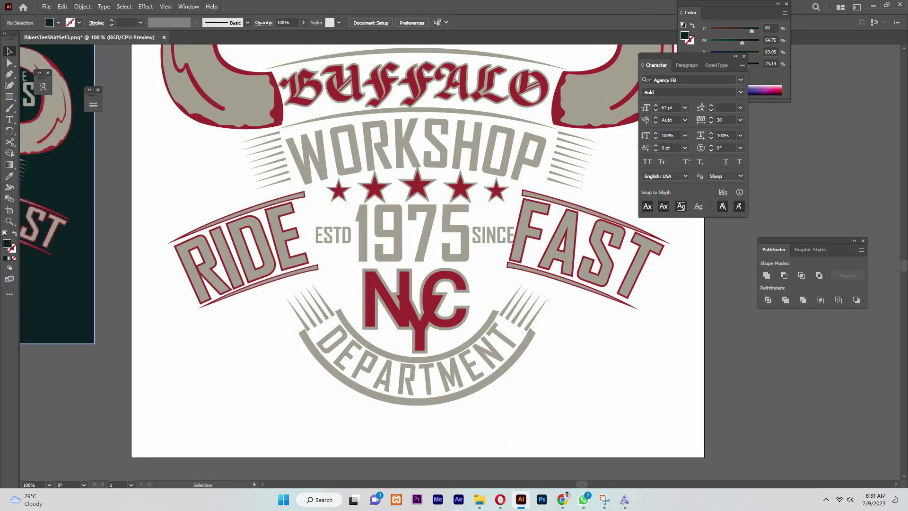